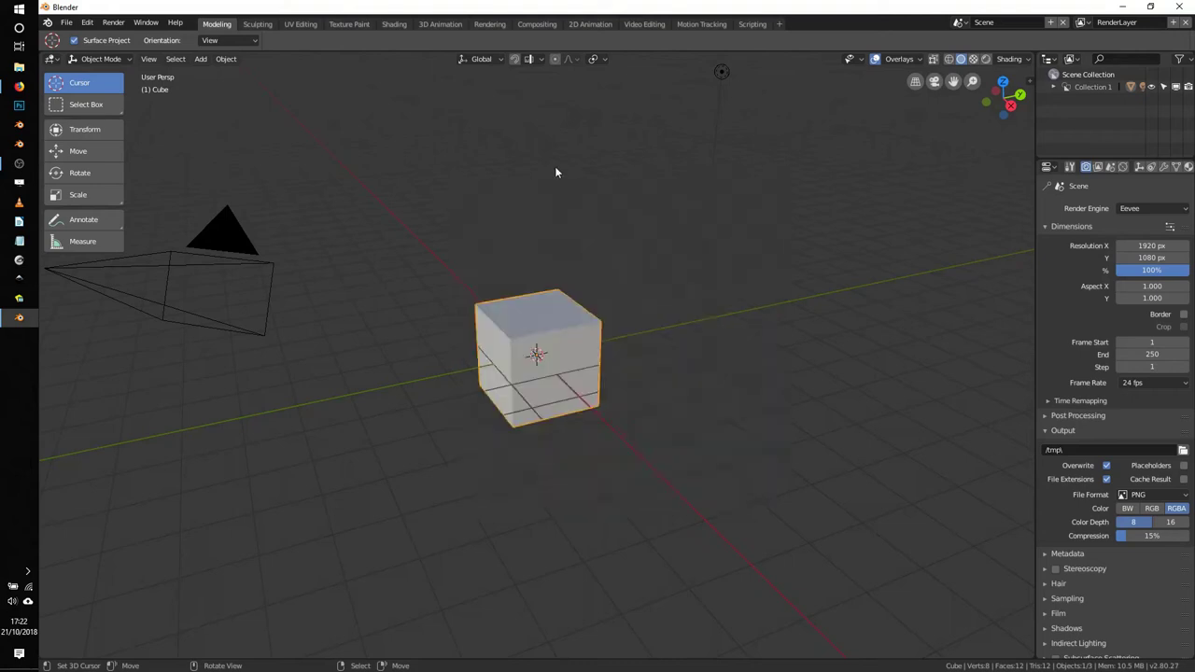
# Delete the default cube, camera and light, then add a cylinder at the origin.
pyautogui.press('a')
pyautogui.press('x')
pyautogui.click(608, 261)
pyautogui.hotkey('shift', 'a')
pyautogui.click(612, 397)
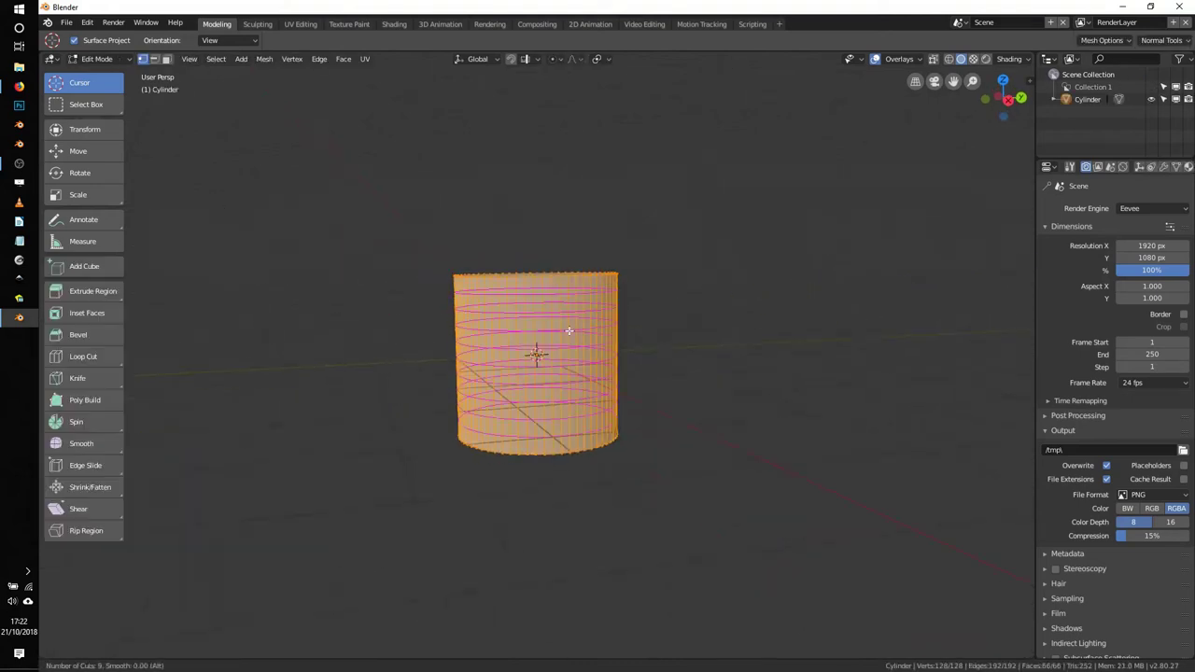
# Turn on dynamic topology and save the project as squid totem.blend.
pyautogui.scroll(5, 613, 351)
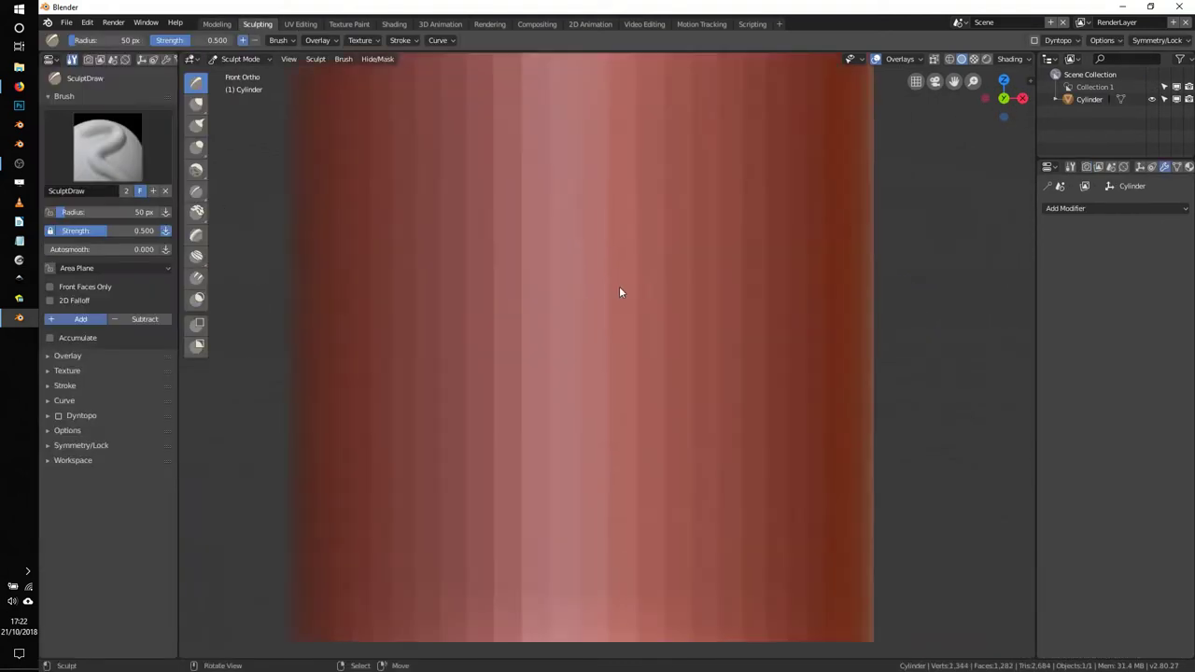
pyautogui.scroll(-2, 618, 285)
pyautogui.click(1033, 40)
pyautogui.hotkey('ctrl', 'shift', 's')
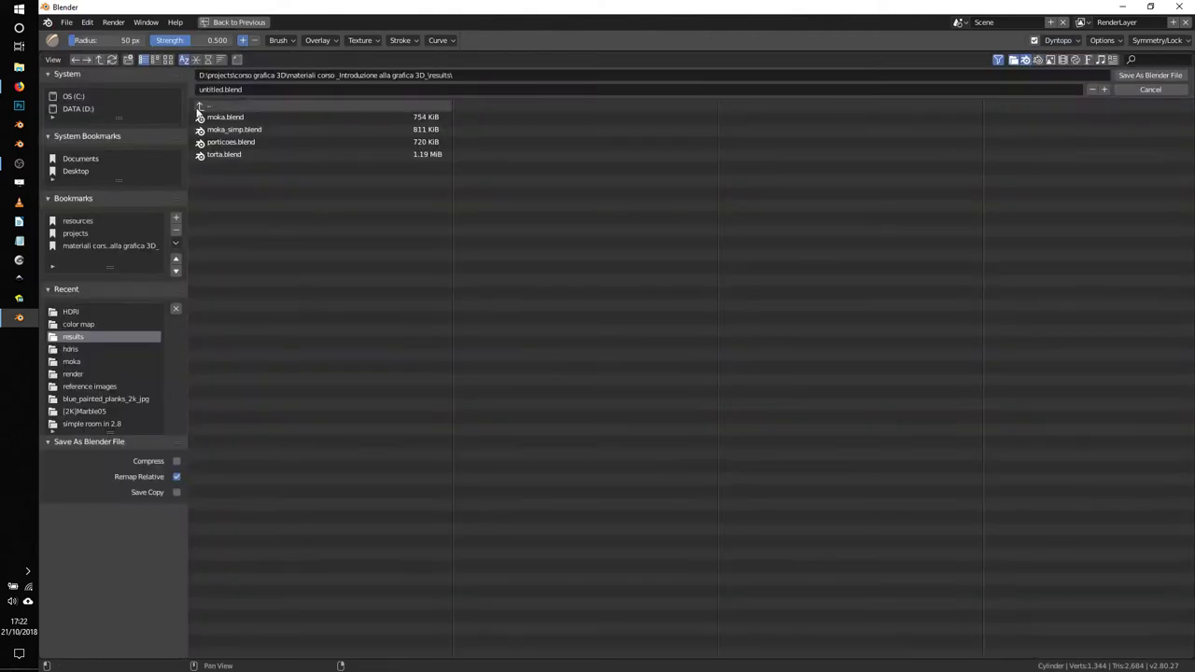
pyautogui.click(1126, 74)
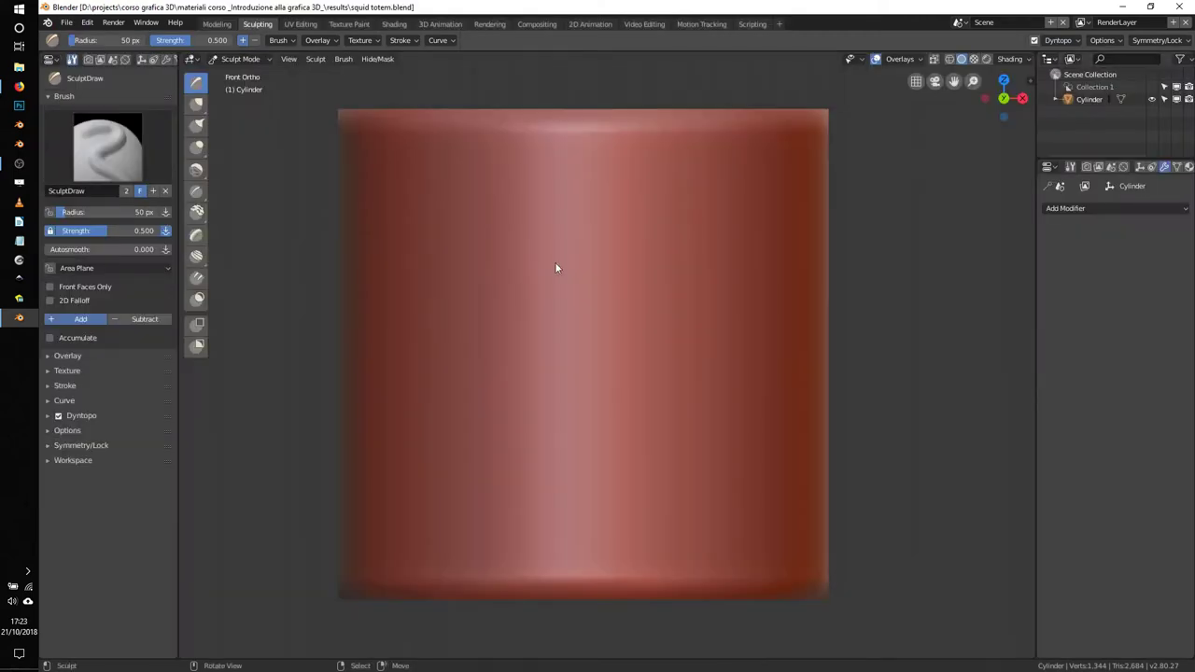
# Select the Clay brush and expand its falloff Curve settings.
pyautogui.click(198, 147)
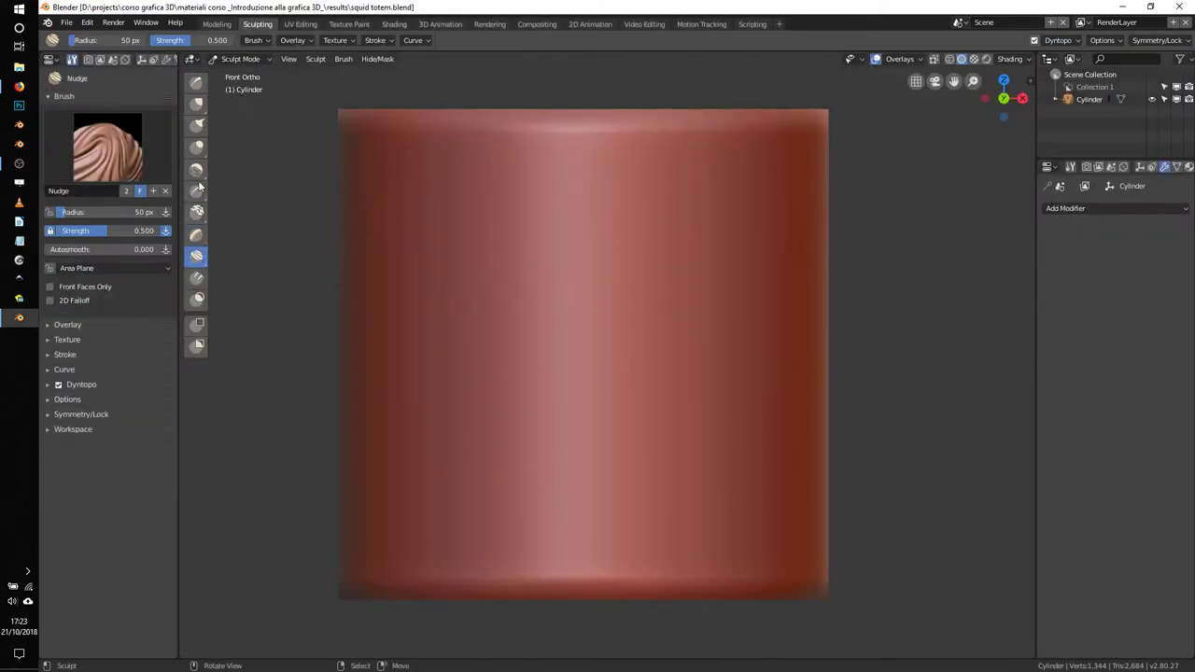
pyautogui.click(196, 212)
pyautogui.click(94, 446)
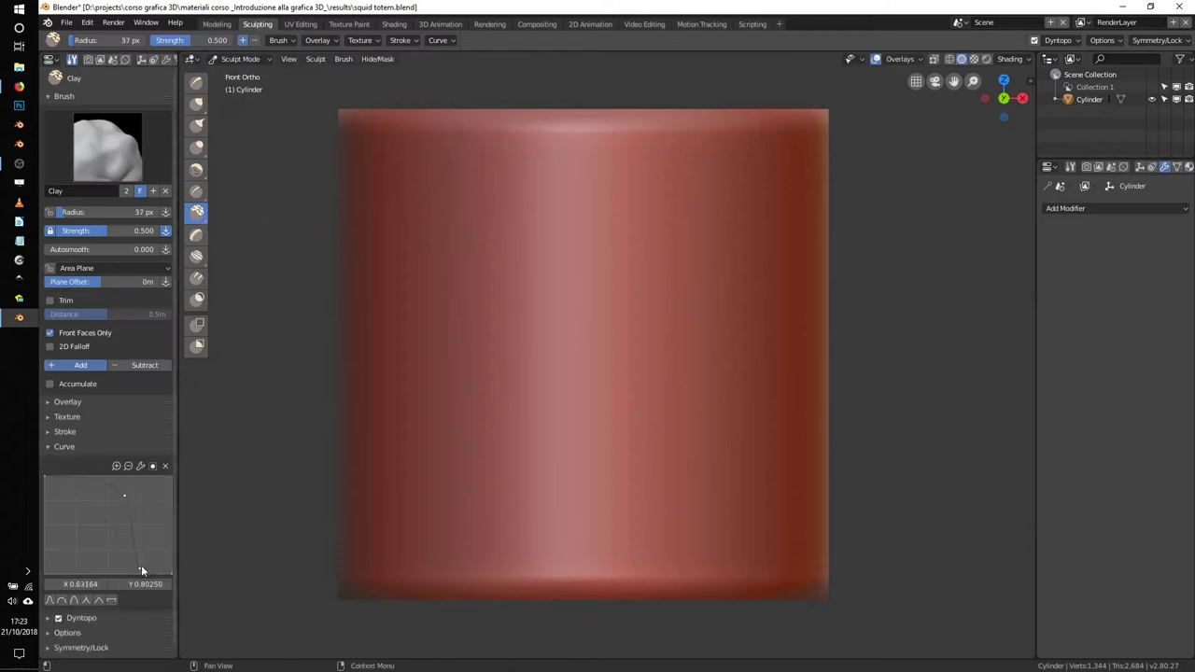
# Sculpt two V-shaped brow strokes on the cylinder's face.
pyautogui.moveTo(460, 257)
pyautogui.mouseDown(button='middle')
pyautogui.moveTo(448, 119)
pyautogui.moveTo(483, 88)
pyautogui.mouseUp(button='middle')
pyautogui.moveTo(453, 248); pyautogui.dragTo(536, 299)
pyautogui.moveTo(641, 253); pyautogui.dragTo(570, 300)
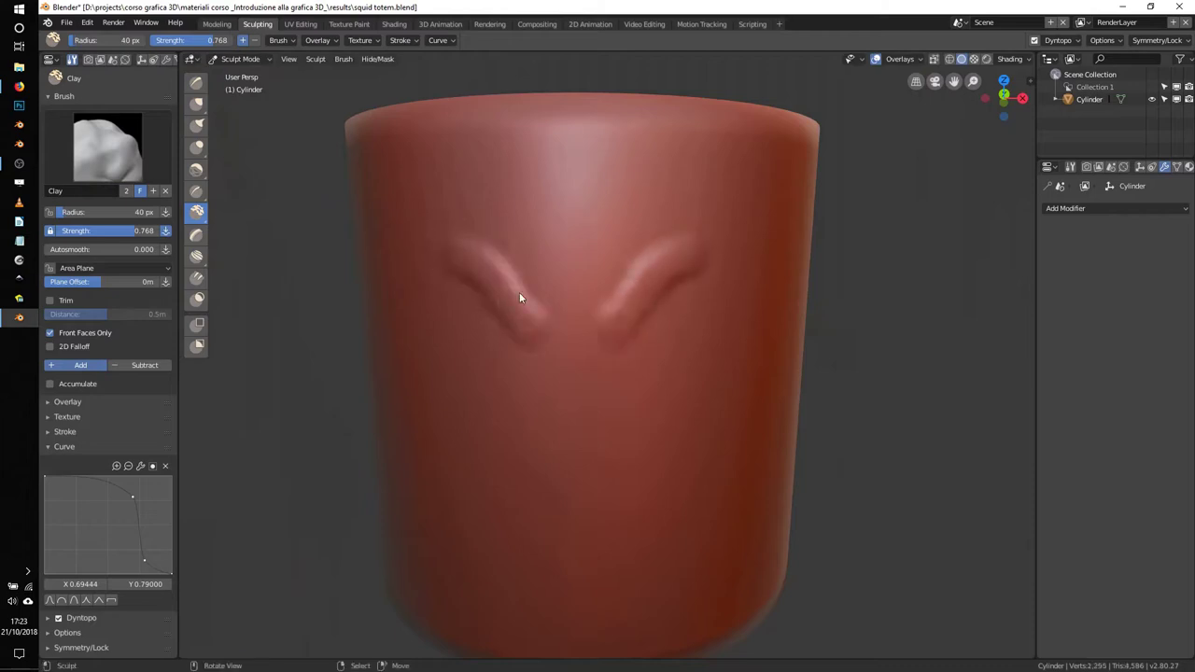
pyautogui.moveTo(520, 293)
pyautogui.mouseDown(button='middle')
pyautogui.moveTo(506, 220)
pyautogui.moveTo(579, 288)
pyautogui.mouseUp(button='middle')
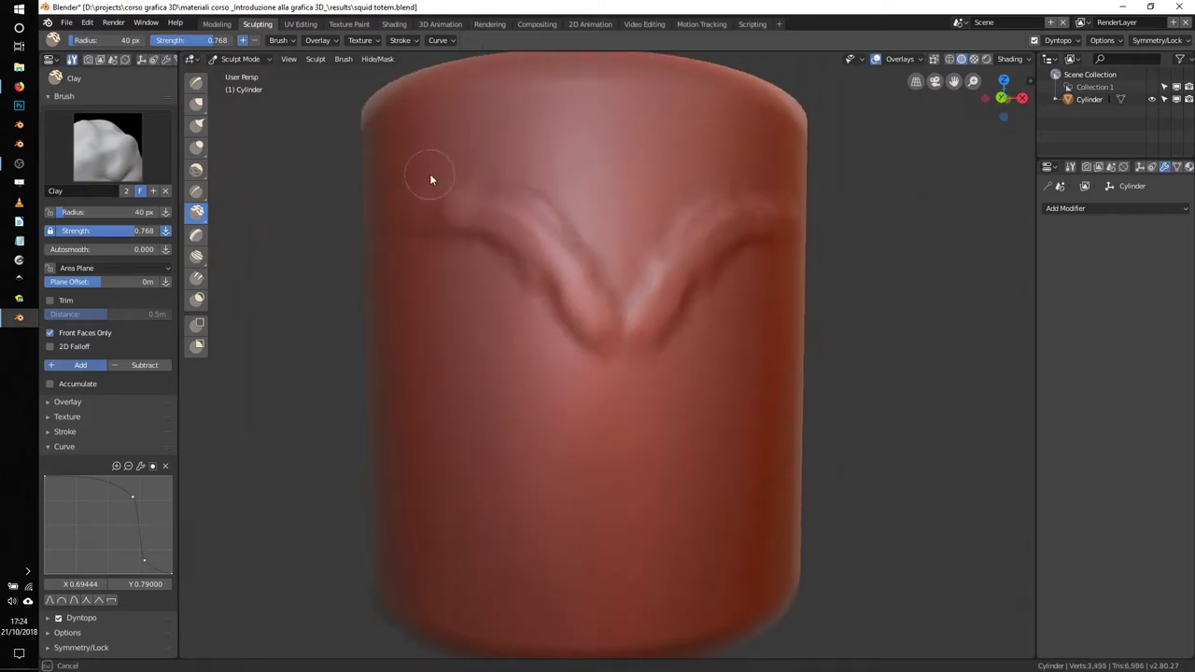
pyautogui.moveTo(429, 174); pyautogui.dragTo(552, 239, button='middle')
# With an ~85 px brush, carve a deep eye socket with brow and a central ridge.
pyautogui.press('f')
pyautogui.click(556, 211)
pyautogui.moveTo(556, 211)
pyautogui.mouseDown()
pyautogui.moveTo(548, 298)
pyautogui.moveTo(467, 264)
pyautogui.moveTo(666, 401)
pyautogui.moveTo(565, 528)
pyautogui.moveTo(688, 356)
pyautogui.mouseUp()
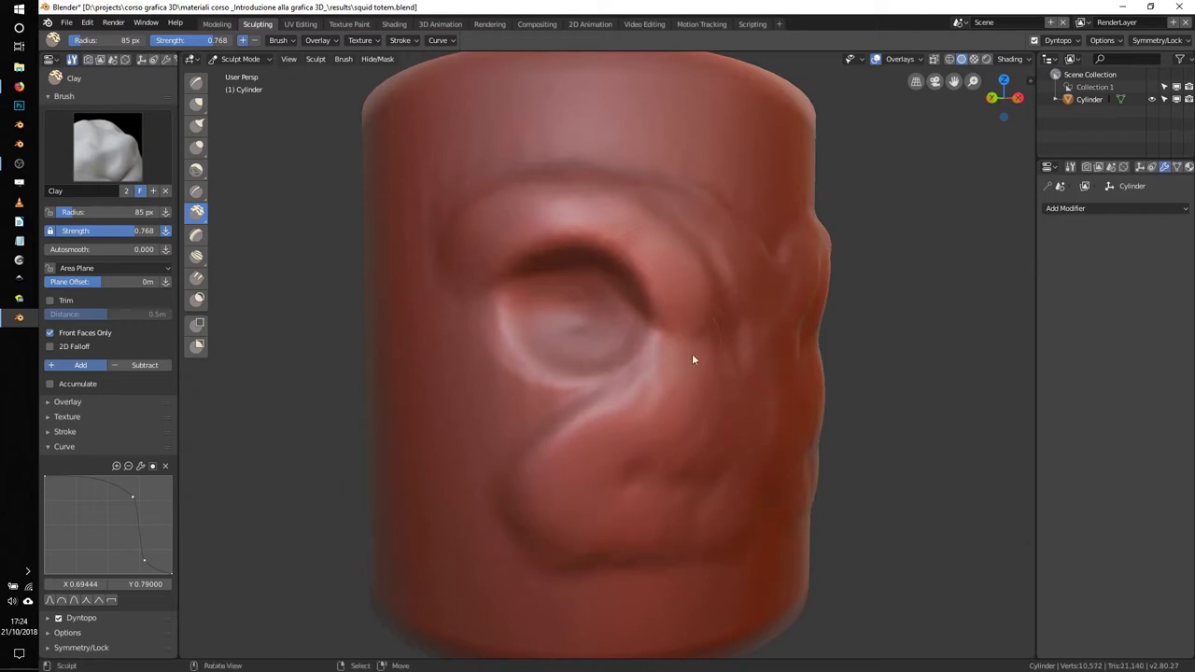
pyautogui.moveTo(692, 353)
pyautogui.mouseDown(button='middle')
pyautogui.moveTo(656, 427)
pyautogui.moveTo(547, 215)
pyautogui.moveTo(513, 183)
pyautogui.mouseUp(button='middle')
pyautogui.moveTo(514, 183)
pyautogui.mouseDown()
pyautogui.moveTo(545, 379)
pyautogui.moveTo(638, 519)
pyautogui.moveTo(577, 467)
pyautogui.mouseUp()
pyautogui.moveTo(577, 468)
pyautogui.mouseDown(button='middle')
pyautogui.moveTo(774, 395)
pyautogui.moveTo(656, 346)
pyautogui.moveTo(632, 456)
pyautogui.mouseUp(button='middle')
pyautogui.moveTo(631, 456); pyautogui.dragTo(562, 450)
# At 63 px, build up clay on the totem's right side and eye area.
pyautogui.press('f')
pyautogui.moveTo(661, 419)
pyautogui.mouseDown()
pyautogui.moveTo(779, 453)
pyautogui.moveTo(751, 252)
pyautogui.mouseUp()
pyautogui.moveTo(501, 289)
pyautogui.mouseDown()
pyautogui.moveTo(522, 230)
pyautogui.moveTo(532, 397)
pyautogui.mouseUp()
pyautogui.moveTo(532, 397)
pyautogui.mouseDown(button='middle')
pyautogui.moveTo(409, 374)
pyautogui.moveTo(409, 177)
pyautogui.mouseUp(button='middle')
# Resize the brush to 117 px and then smaller, inspecting the eye socket from around.
pyautogui.moveTo(603, 261); pyautogui.dragTo(544, 250)
pyautogui.press('f')
pyautogui.click(602, 320)
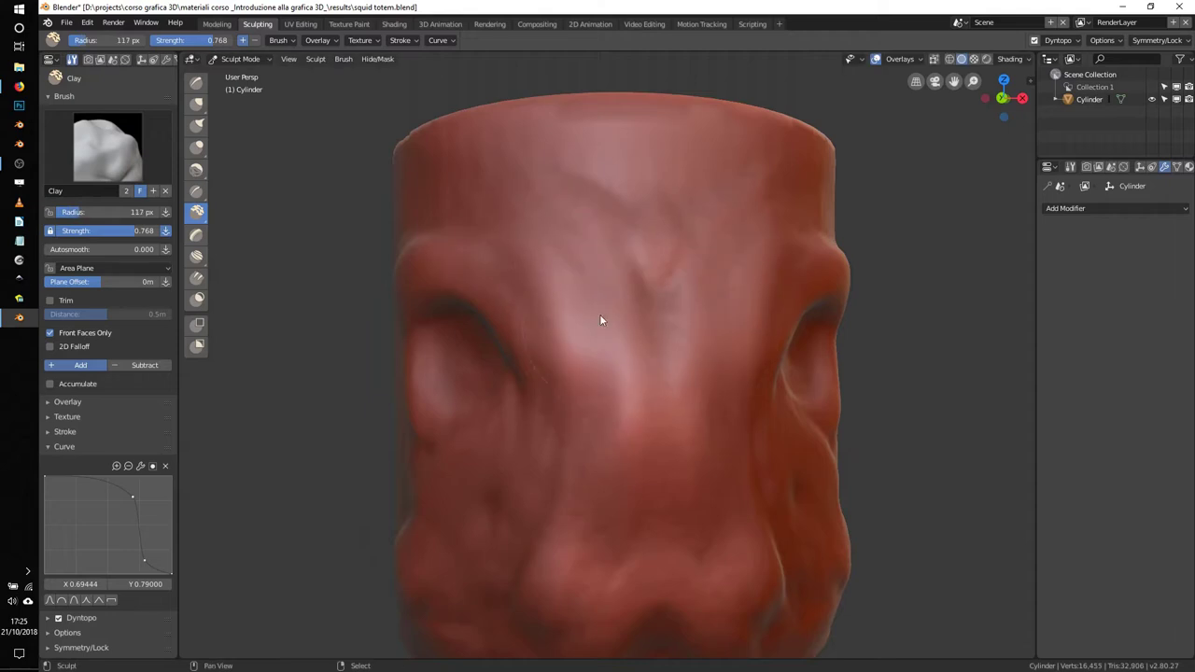
pyautogui.moveTo(602, 320)
pyautogui.mouseDown(button='middle')
pyautogui.moveTo(588, 332)
pyautogui.moveTo(638, 364)
pyautogui.moveTo(469, 290)
pyautogui.mouseUp(button='middle')
pyautogui.press('f')
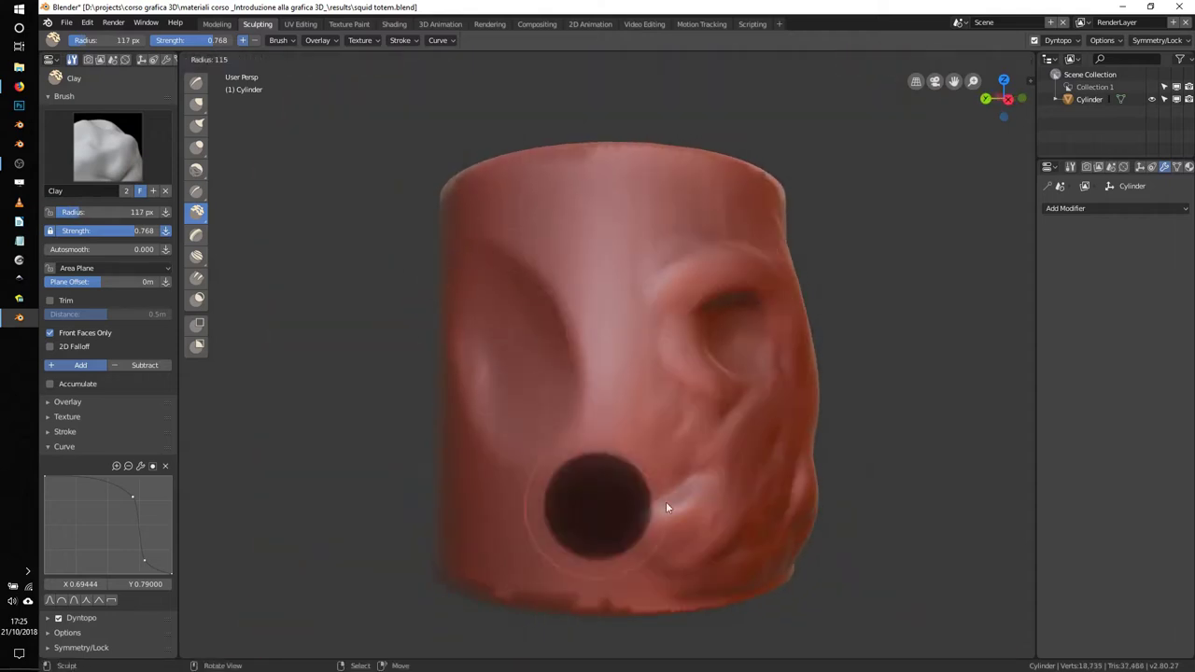
pyautogui.click(665, 501)
pyautogui.moveTo(566, 369)
pyautogui.mouseDown(button='middle')
pyautogui.moveTo(561, 436)
pyautogui.moveTo(531, 454)
pyautogui.moveTo(774, 365)
pyautogui.moveTo(613, 333)
pyautogui.moveTo(522, 495)
pyautogui.moveTo(682, 399)
pyautogui.mouseUp(button='middle')
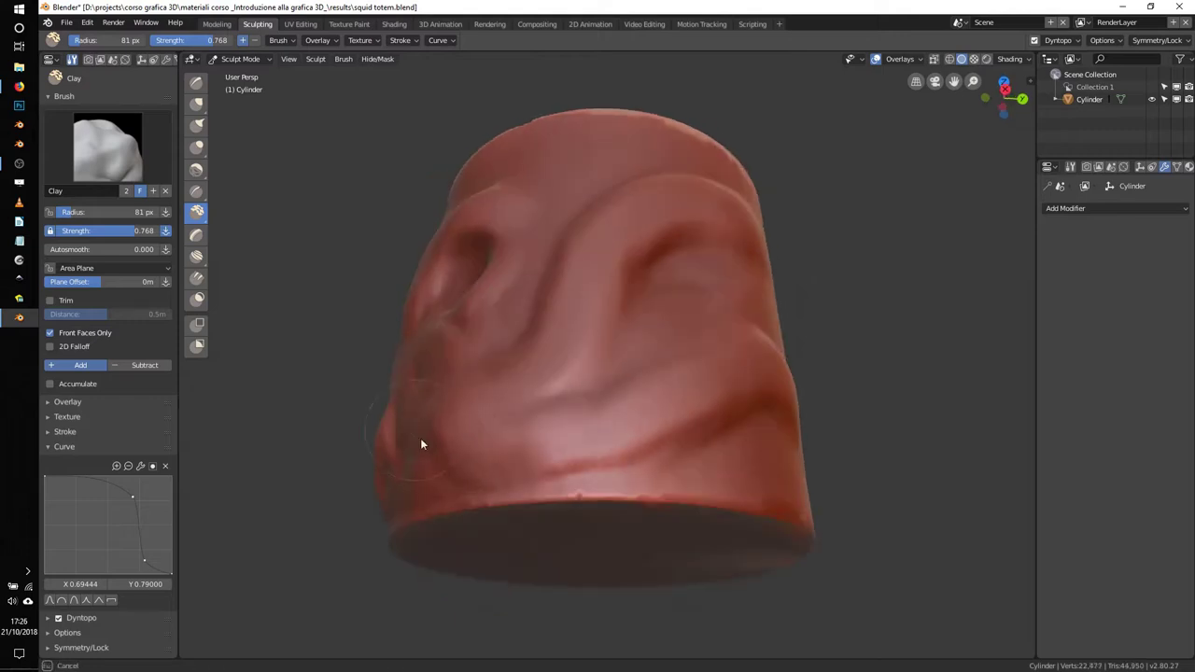
pyautogui.moveTo(421, 446)
pyautogui.mouseDown(button='middle')
pyautogui.moveTo(667, 504)
pyautogui.moveTo(584, 466)
pyautogui.moveTo(768, 402)
pyautogui.moveTo(681, 312)
pyautogui.moveTo(591, 423)
pyautogui.moveTo(591, 323)
pyautogui.moveTo(558, 275)
pyautogui.mouseUp(button='middle')
pyautogui.moveTo(612, 307)
pyautogui.mouseDown(button='middle')
pyautogui.moveTo(734, 302)
pyautogui.moveTo(554, 288)
pyautogui.mouseUp(button='middle')
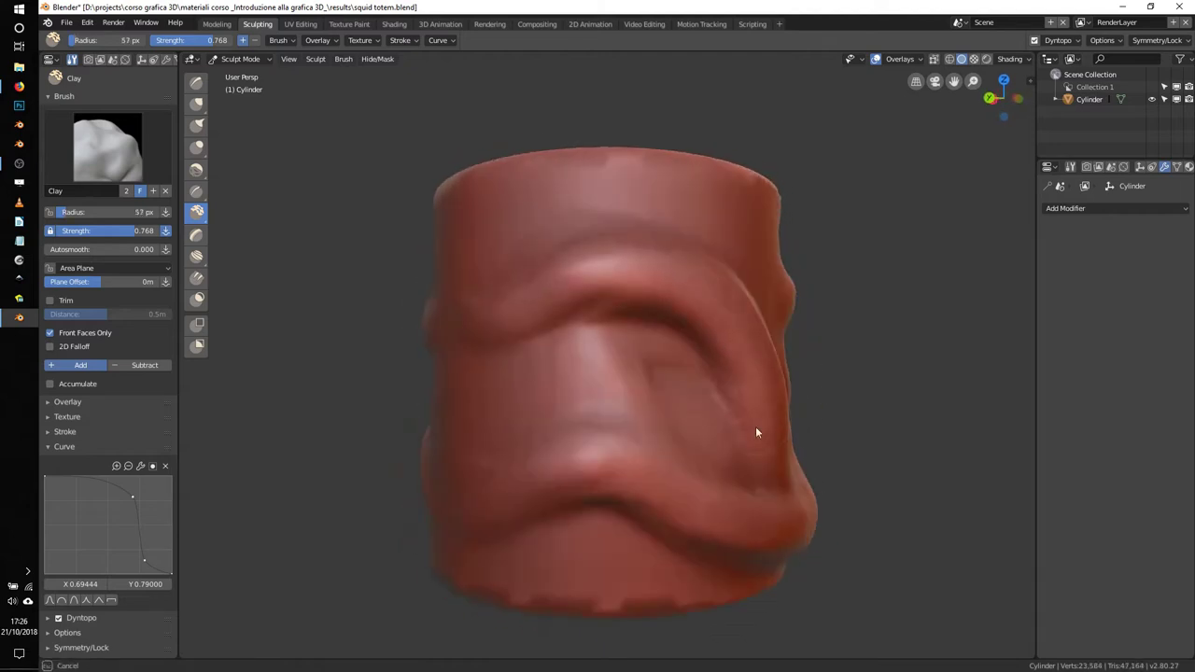
# Refine the carved side and the front with small clay strokes.
pyautogui.moveTo(757, 433); pyautogui.dragTo(627, 373, button='middle')
pyautogui.moveTo(626, 374)
pyautogui.mouseDown()
pyautogui.moveTo(603, 452)
pyautogui.moveTo(648, 392)
pyautogui.mouseUp()
pyautogui.moveTo(648, 392)
pyautogui.mouseDown(button='middle')
pyautogui.moveTo(701, 458)
pyautogui.moveTo(699, 288)
pyautogui.moveTo(603, 397)
pyautogui.mouseUp(button='middle')
pyautogui.moveTo(602, 396); pyautogui.dragTo(560, 382)
pyautogui.moveTo(560, 382); pyautogui.dragTo(634, 375, button='middle')
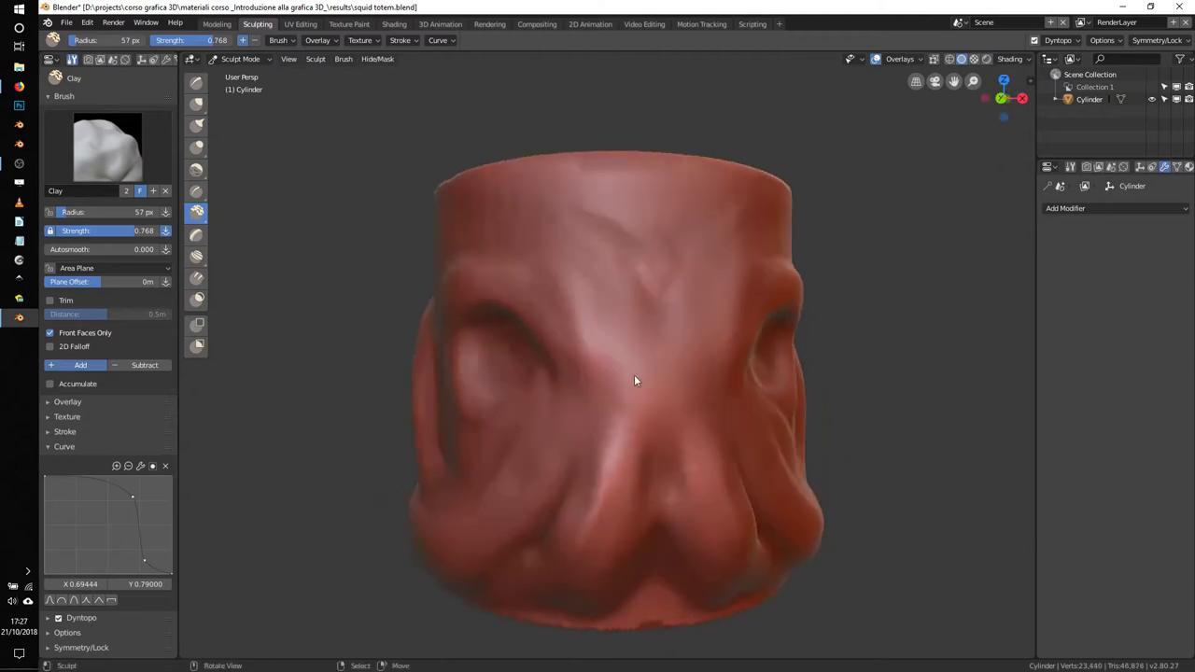
pyautogui.moveTo(553, 190)
pyautogui.mouseDown(button='middle')
pyautogui.moveTo(593, 219)
pyautogui.moveTo(592, 280)
pyautogui.moveTo(623, 305)
pyautogui.moveTo(629, 179)
pyautogui.moveTo(773, 215)
pyautogui.mouseUp(button='middle')
# Save over squid totem.blend and view the sculpt's underside.
pyautogui.hotkey('ctrl', 's')
pyautogui.click(623, 302)
pyautogui.moveTo(669, 215)
pyautogui.mouseDown(button='middle')
pyautogui.moveTo(792, 248)
pyautogui.moveTo(644, 267)
pyautogui.moveTo(512, 467)
pyautogui.moveTo(667, 353)
pyautogui.moveTo(662, 315)
pyautogui.moveTo(652, 342)
pyautogui.moveTo(824, 301)
pyautogui.moveTo(728, 342)
pyautogui.mouseUp(button='middle')
# Set brush strength 0.573 and radius 50 px, then add a curved ridge right of centre.
pyautogui.hotkey('shift', 'f')
pyautogui.click(661, 315)
pyautogui.click(624, 377)
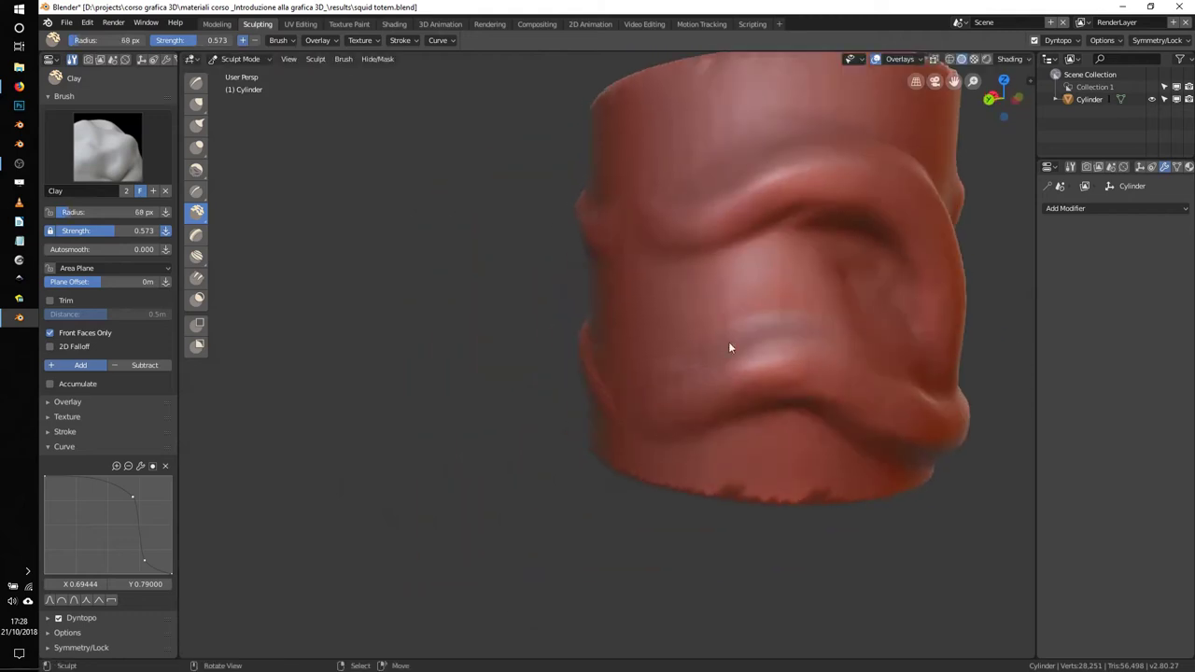
pyautogui.moveTo(728, 341); pyautogui.dragTo(741, 387)
pyautogui.moveTo(853, 469)
pyautogui.mouseDown(button='middle')
pyautogui.moveTo(666, 312)
pyautogui.moveTo(753, 315)
pyautogui.moveTo(756, 378)
pyautogui.moveTo(957, 302)
pyautogui.moveTo(723, 312)
pyautogui.moveTo(616, 292)
pyautogui.mouseUp(button='middle')
pyautogui.moveTo(616, 292)
pyautogui.mouseDown()
pyautogui.moveTo(688, 315)
pyautogui.moveTo(675, 307)
pyautogui.mouseUp()
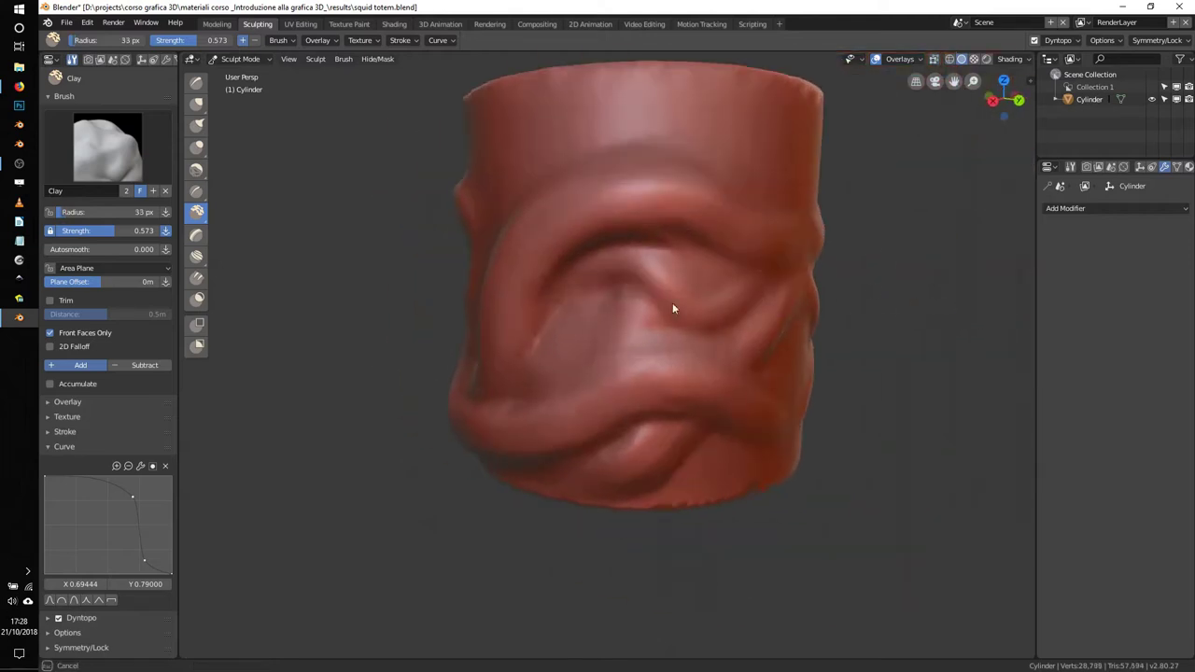
# Build up and reshape clay across the cylinder's top rim and surface.
pyautogui.press('f')
pyautogui.click(615, 314)
pyautogui.moveTo(615, 314)
pyautogui.mouseDown(button='middle')
pyautogui.moveTo(640, 270)
pyautogui.moveTo(846, 261)
pyautogui.moveTo(740, 282)
pyautogui.moveTo(660, 266)
pyautogui.moveTo(627, 245)
pyautogui.mouseUp(button='middle')
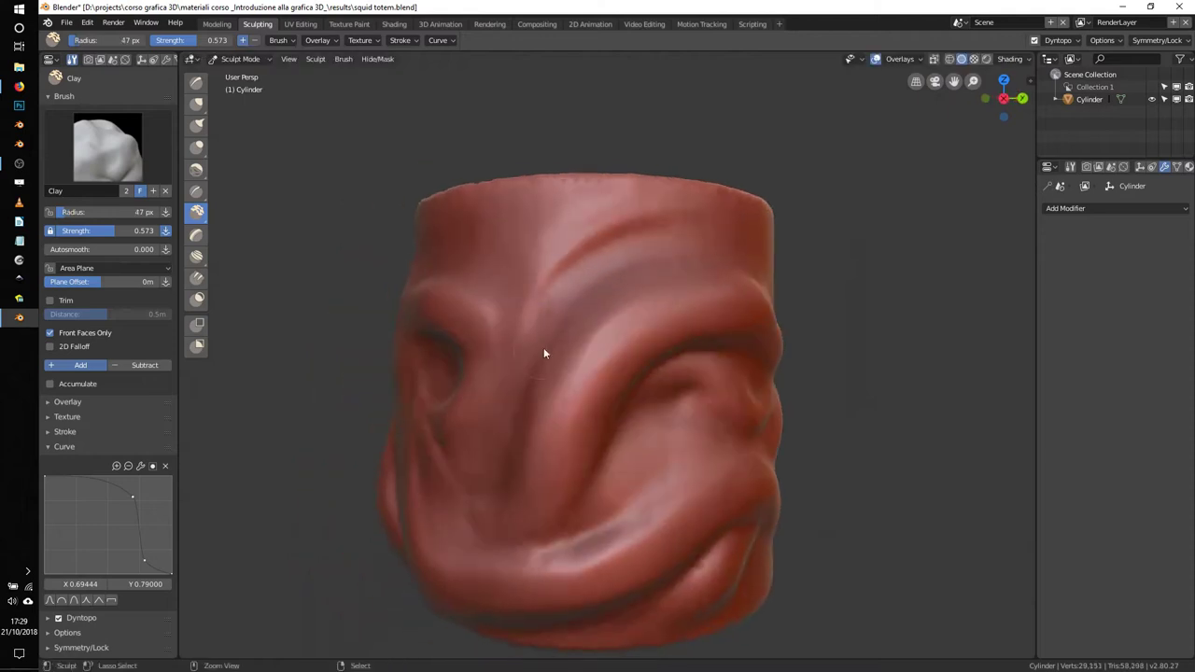
pyautogui.moveTo(543, 347); pyautogui.dragTo(613, 208, button='middle')
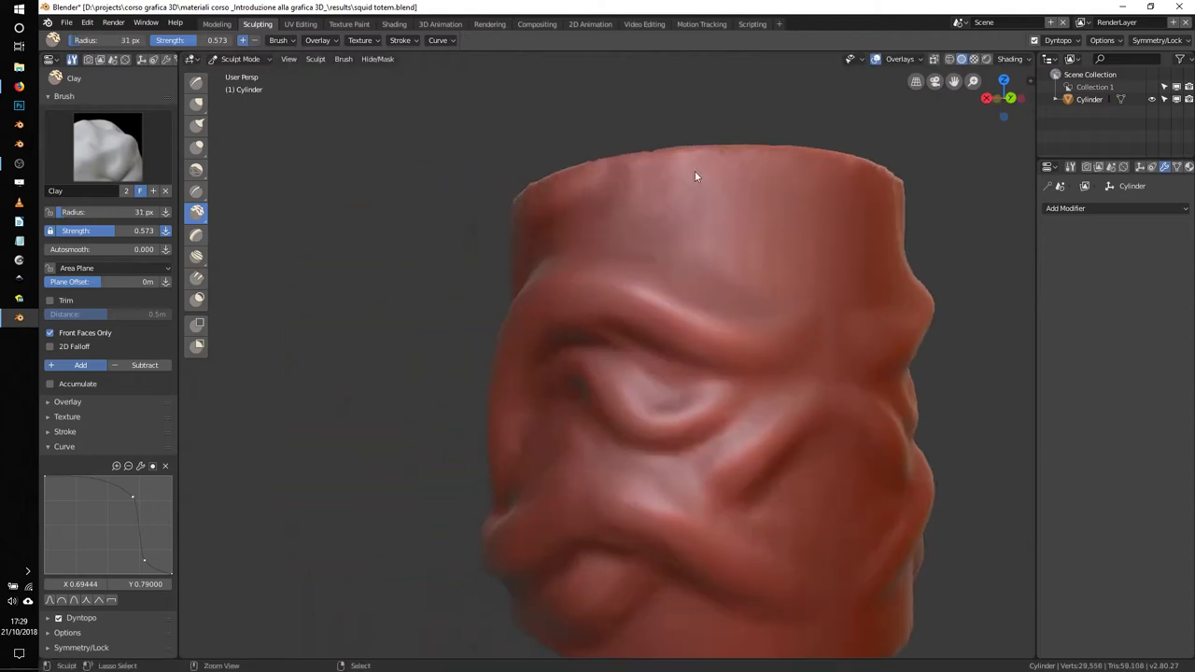
pyautogui.moveTo(680, 217)
pyautogui.mouseDown()
pyautogui.moveTo(680, 200)
pyautogui.moveTo(787, 218)
pyautogui.moveTo(815, 270)
pyautogui.mouseUp()
pyautogui.moveTo(815, 270); pyautogui.dragTo(602, 220, button='middle')
pyautogui.moveTo(602, 220)
pyautogui.mouseDown()
pyautogui.moveTo(688, 200)
pyautogui.moveTo(644, 234)
pyautogui.moveTo(528, 264)
pyautogui.mouseUp()
pyautogui.moveTo(529, 264); pyautogui.dragTo(581, 192, button='middle')
pyautogui.moveTo(581, 193)
pyautogui.mouseDown()
pyautogui.moveTo(808, 328)
pyautogui.moveTo(861, 286)
pyautogui.mouseUp()
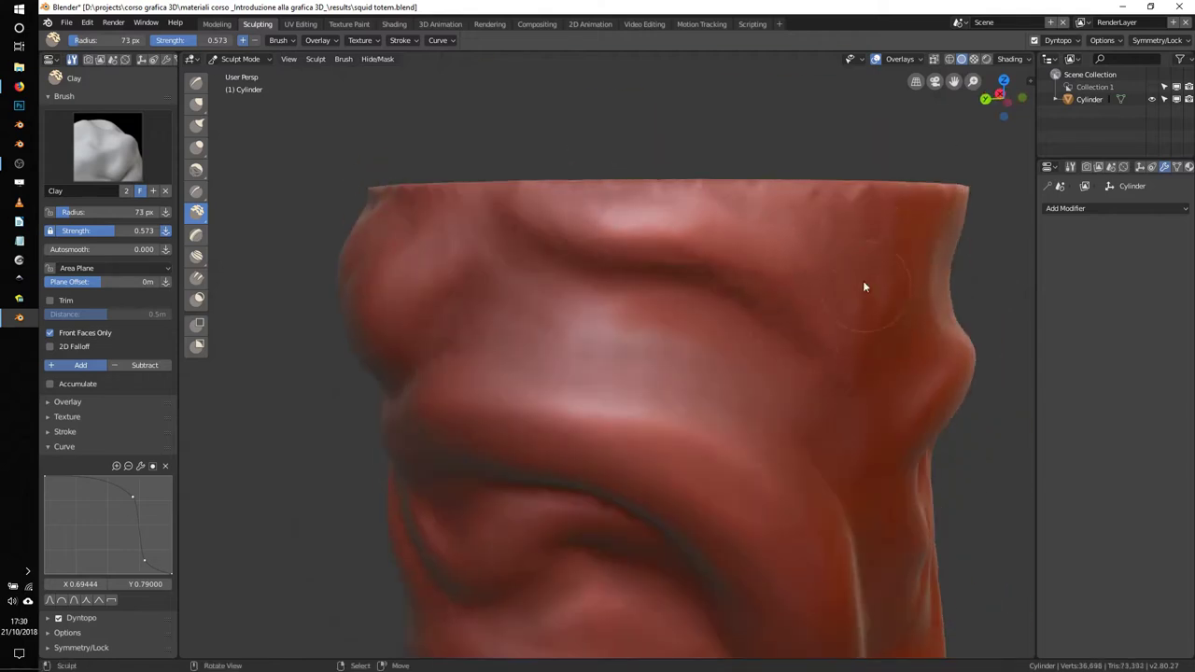
pyautogui.moveTo(861, 286); pyautogui.dragTo(514, 122, button='middle')
# Resize the brush from 38 px to 93 px and add a clay stroke on the front face.
pyautogui.moveTo(514, 122); pyautogui.dragTo(686, 289)
pyautogui.scroll(-5, 685, 289)
pyautogui.press('f')
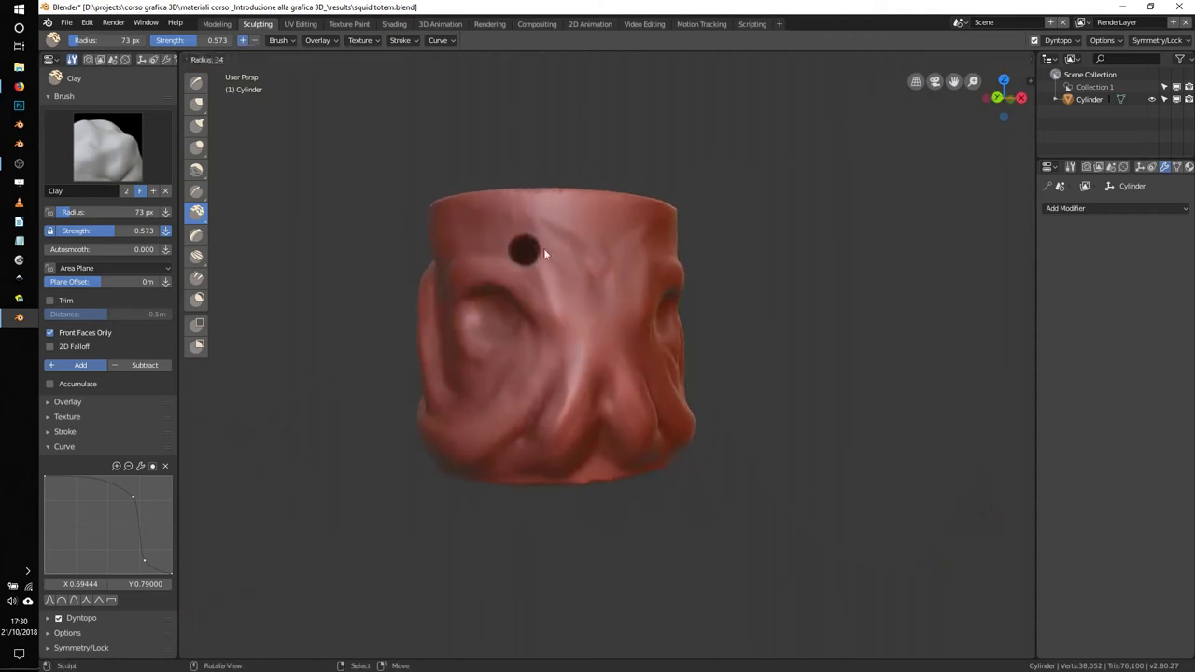
pyautogui.click(544, 248)
pyautogui.moveTo(544, 248); pyautogui.dragTo(507, 273, button='middle')
pyautogui.scroll(5, 507, 272)
pyautogui.moveTo(548, 361)
pyautogui.mouseDown(button='middle')
pyautogui.moveTo(483, 174)
pyautogui.moveTo(520, 202)
pyautogui.mouseUp(button='middle')
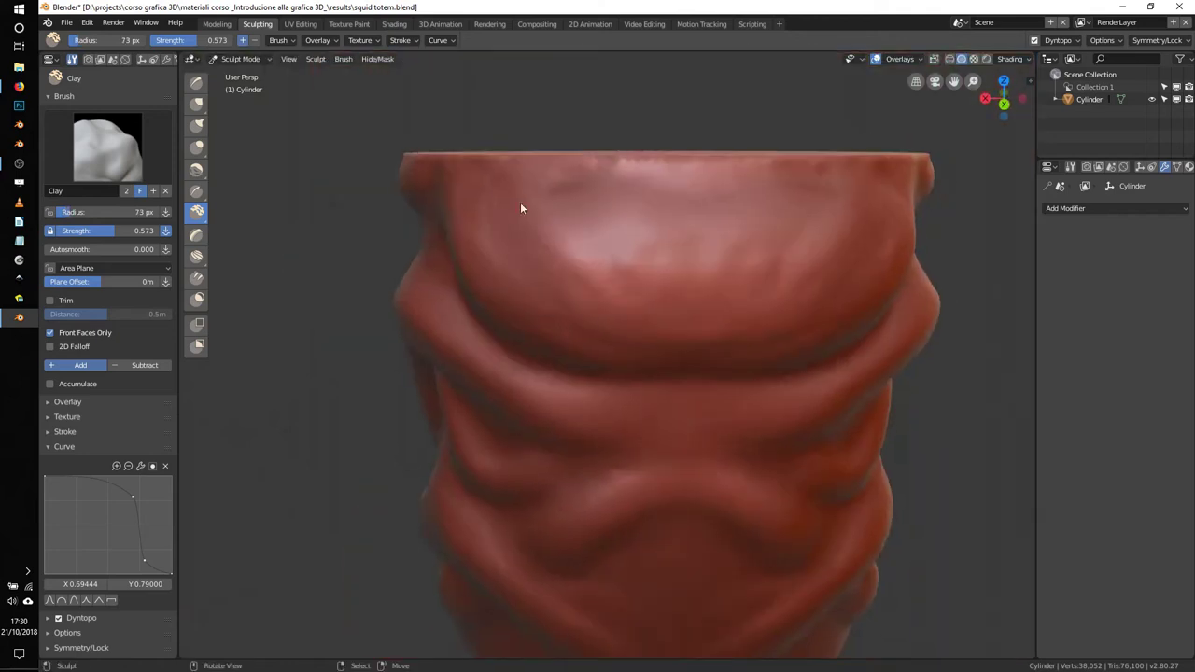
pyautogui.press('f')
pyautogui.click(699, 211)
pyautogui.moveTo(699, 211); pyautogui.dragTo(627, 264, button='middle')
pyautogui.moveTo(626, 264); pyautogui.dragTo(795, 209)
# At 72 px, add sculpt marks and reshape the centre of the front face.
pyautogui.scroll(-3, 725, 330)
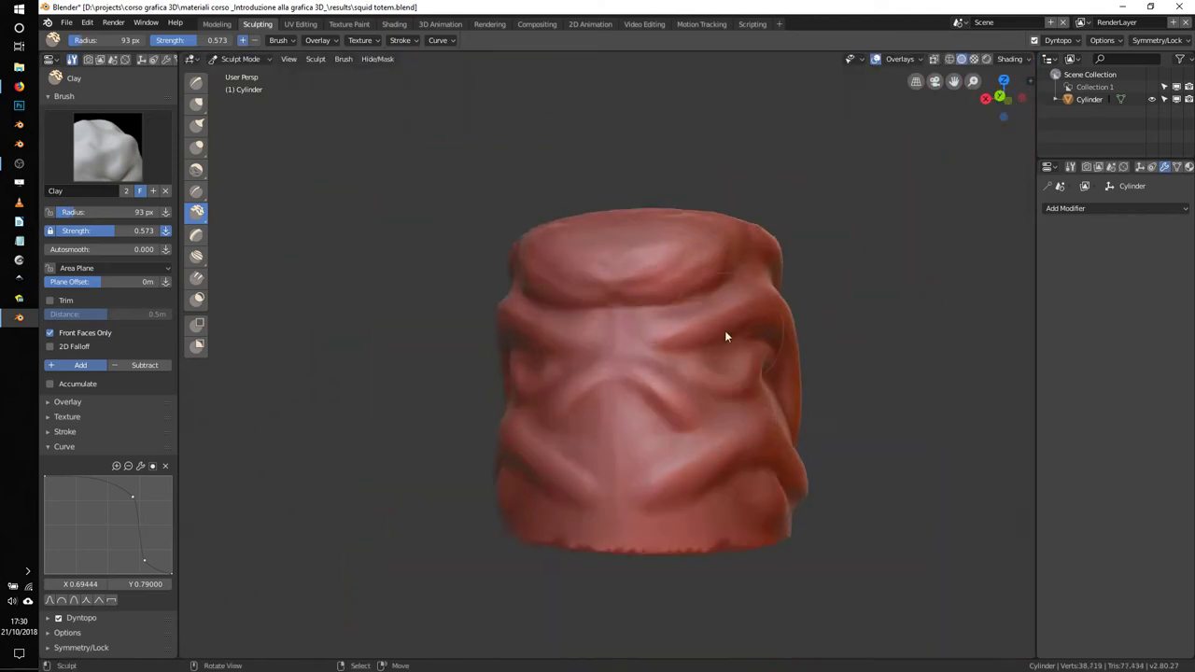
pyautogui.scroll(4, 590, 306)
pyautogui.press('f')
pyautogui.click(591, 306)
pyautogui.moveTo(591, 306)
pyautogui.mouseDown()
pyautogui.moveTo(638, 253)
pyautogui.moveTo(622, 421)
pyautogui.mouseUp()
pyautogui.moveTo(621, 421); pyautogui.dragTo(653, 448, button='middle')
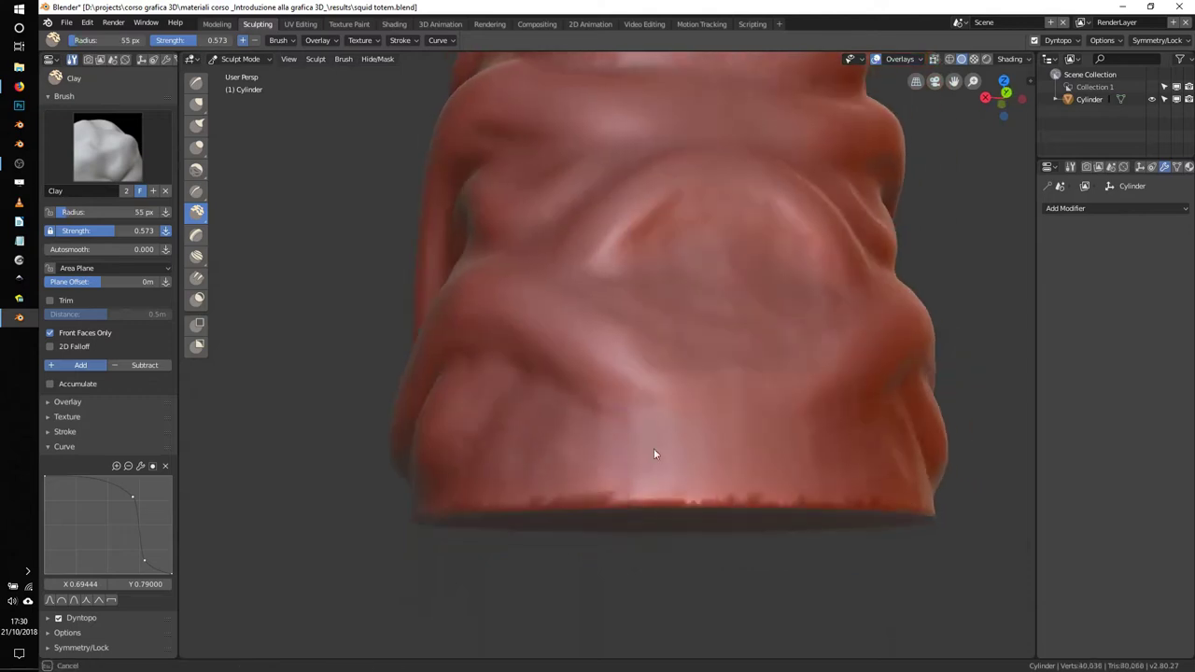
pyautogui.scroll(-4, 653, 448)
pyautogui.scroll(4, 752, 358)
# With a 58 px brush, deepen the creases and refine the top crease.
pyautogui.moveTo(752, 358); pyautogui.dragTo(667, 155, button='middle')
pyautogui.scroll(3, 710, 164)
pyautogui.moveTo(750, 172)
pyautogui.mouseDown()
pyautogui.moveTo(574, 310)
pyautogui.moveTo(652, 213)
pyautogui.mouseUp()
pyautogui.moveTo(651, 212); pyautogui.dragTo(688, 235, button='middle')
pyautogui.press('f')
pyautogui.click(612, 237)
pyautogui.moveTo(612, 237); pyautogui.dragTo(590, 319)
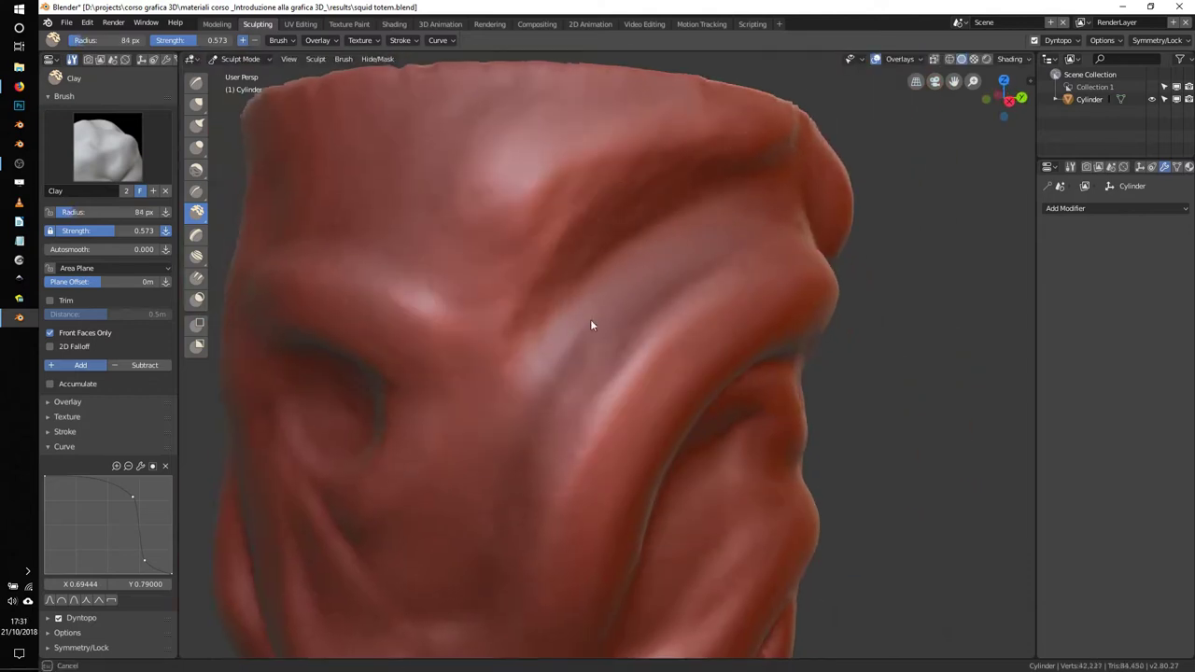
pyautogui.moveTo(590, 319); pyautogui.dragTo(560, 192, button='middle')
pyautogui.moveTo(622, 124); pyautogui.dragTo(653, 205)
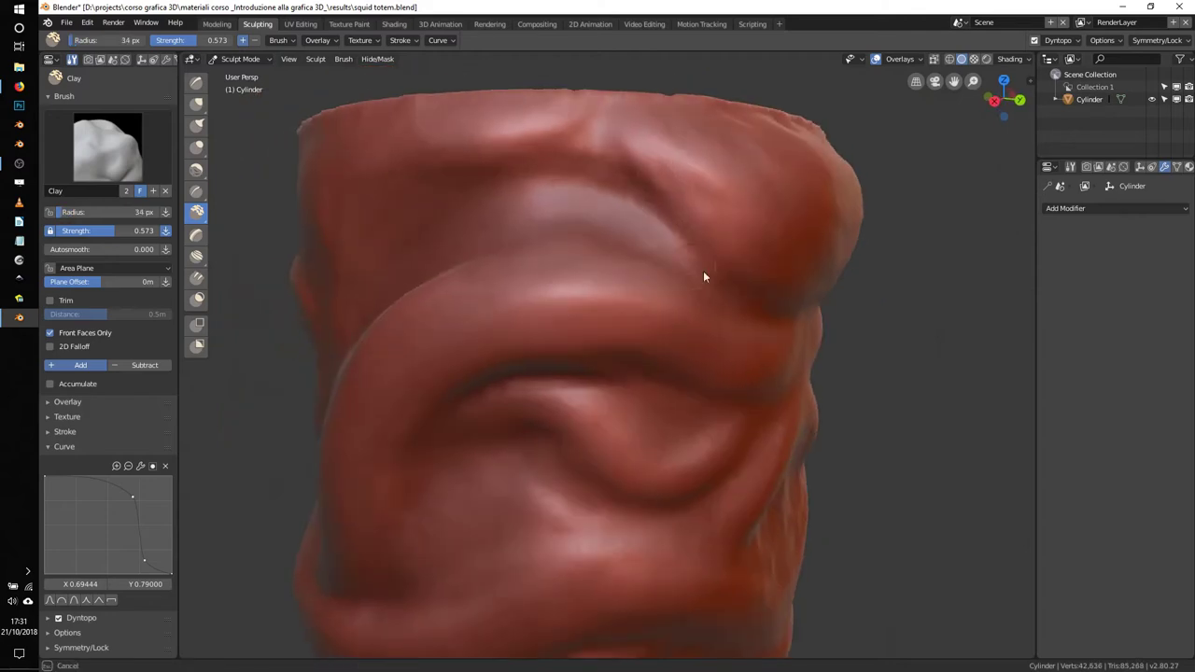
pyautogui.moveTo(706, 274); pyautogui.dragTo(512, 230)
# Switch to the Blob brush and raise a rounded eyeball bulge in the socket.
pyautogui.scroll(4, 695, 307)
pyautogui.scroll(-4, 694, 307)
pyautogui.press('f')
pyautogui.click(695, 236)
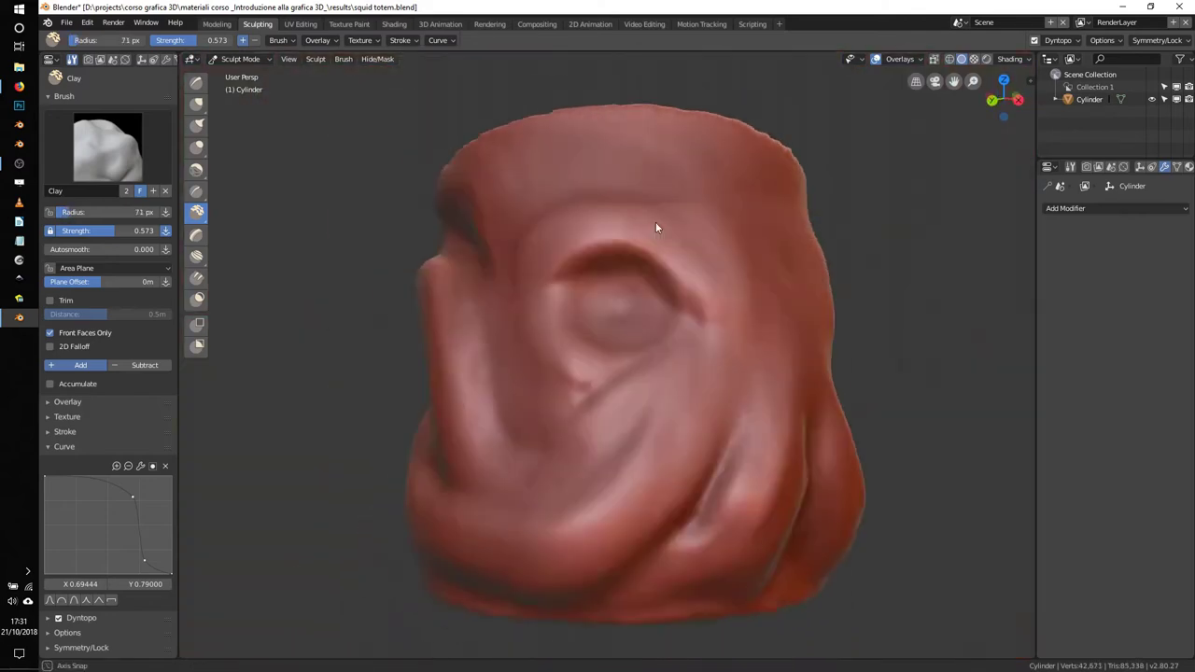
pyautogui.moveTo(695, 236); pyautogui.dragTo(691, 263, button='middle')
pyautogui.press('f')
pyautogui.click(661, 252)
pyautogui.moveTo(654, 333); pyautogui.dragTo(626, 267, button='middle')
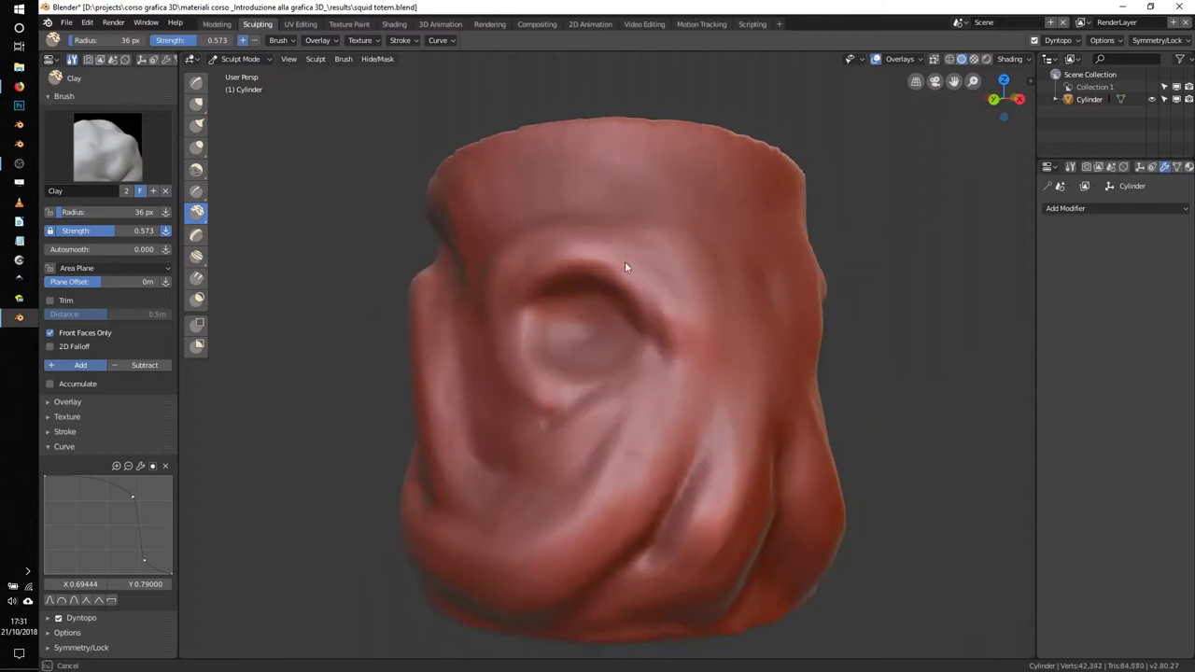
pyautogui.moveTo(588, 315)
pyautogui.mouseDown(button='middle')
pyautogui.moveTo(667, 274)
pyautogui.moveTo(651, 251)
pyautogui.moveTo(649, 358)
pyautogui.mouseUp(button='middle')
pyautogui.moveTo(649, 358)
pyautogui.mouseDown()
pyautogui.moveTo(571, 412)
pyautogui.moveTo(478, 417)
pyautogui.moveTo(748, 311)
pyautogui.moveTo(799, 331)
pyautogui.mouseUp()
# Undo the recent Blob strokes and return to the face.
pyautogui.hotkey('ctrl', 'z')
pyautogui.hotkey('ctrl', 'z')
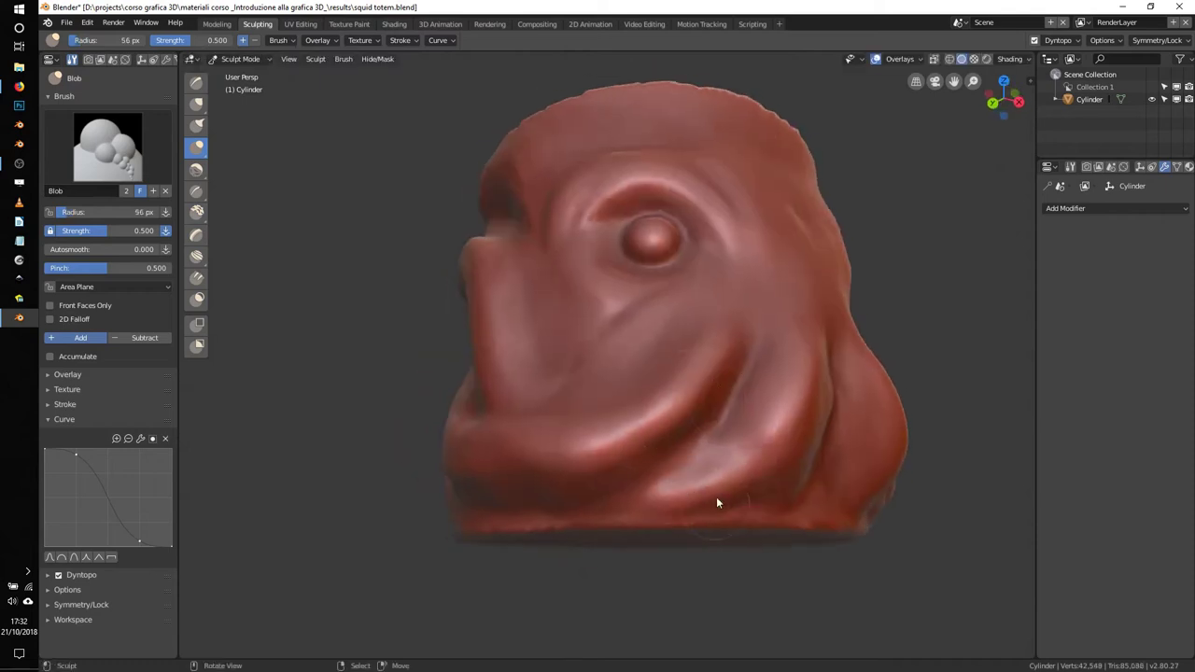
pyautogui.moveTo(768, 455)
pyautogui.mouseDown(button='middle')
pyautogui.moveTo(693, 344)
pyautogui.moveTo(731, 377)
pyautogui.moveTo(656, 327)
pyautogui.moveTo(553, 368)
pyautogui.moveTo(705, 360)
pyautogui.moveTo(742, 383)
pyautogui.moveTo(696, 401)
pyautogui.mouseUp(button='middle')
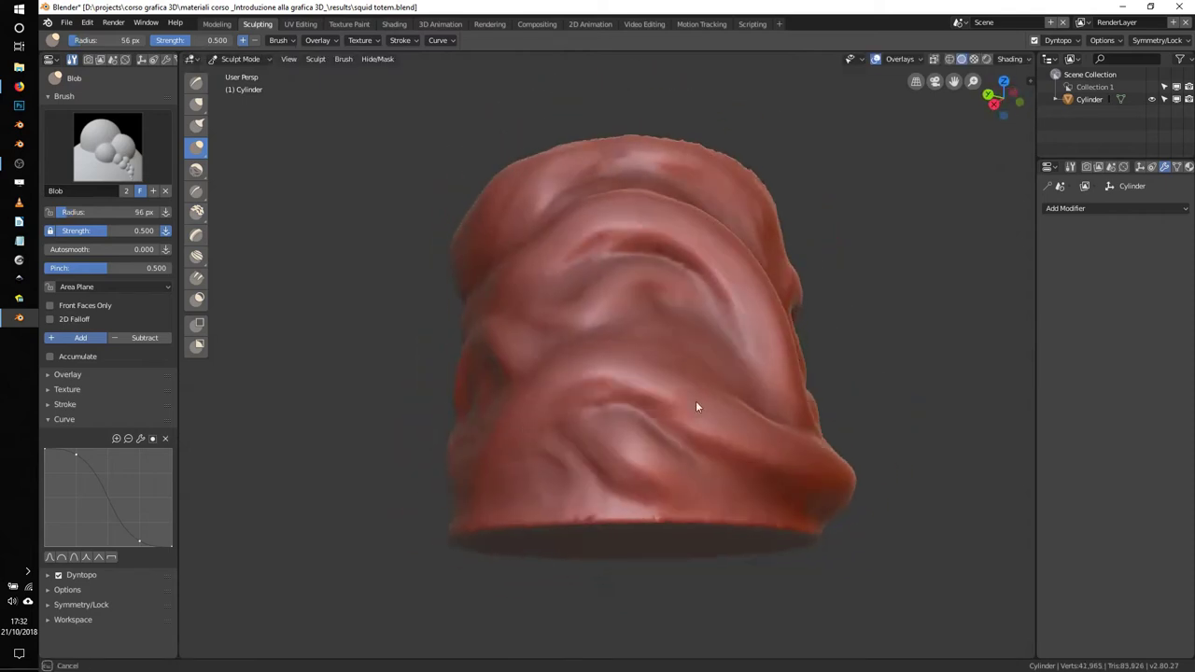
pyautogui.moveTo(804, 324)
pyautogui.mouseDown(button='middle')
pyautogui.moveTo(561, 286)
pyautogui.moveTo(636, 303)
pyautogui.mouseUp(button='middle')
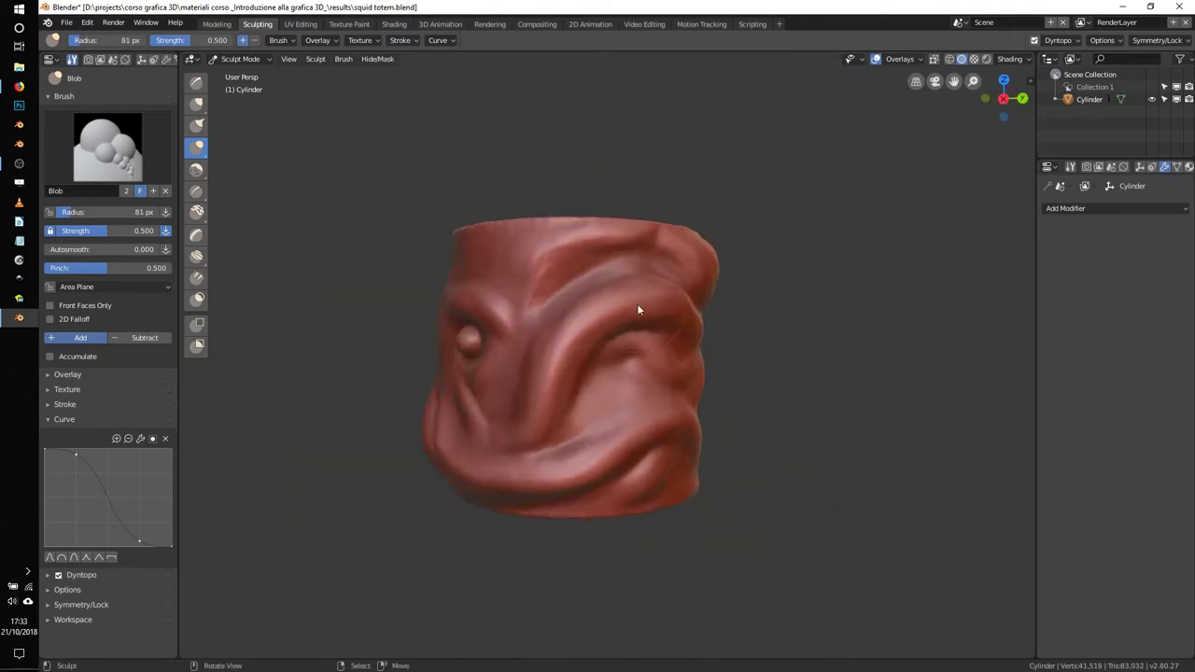
pyautogui.scroll(4, 637, 303)
pyautogui.scroll(-4, 504, 286)
pyautogui.moveTo(504, 285); pyautogui.dragTo(410, 340, button='middle')
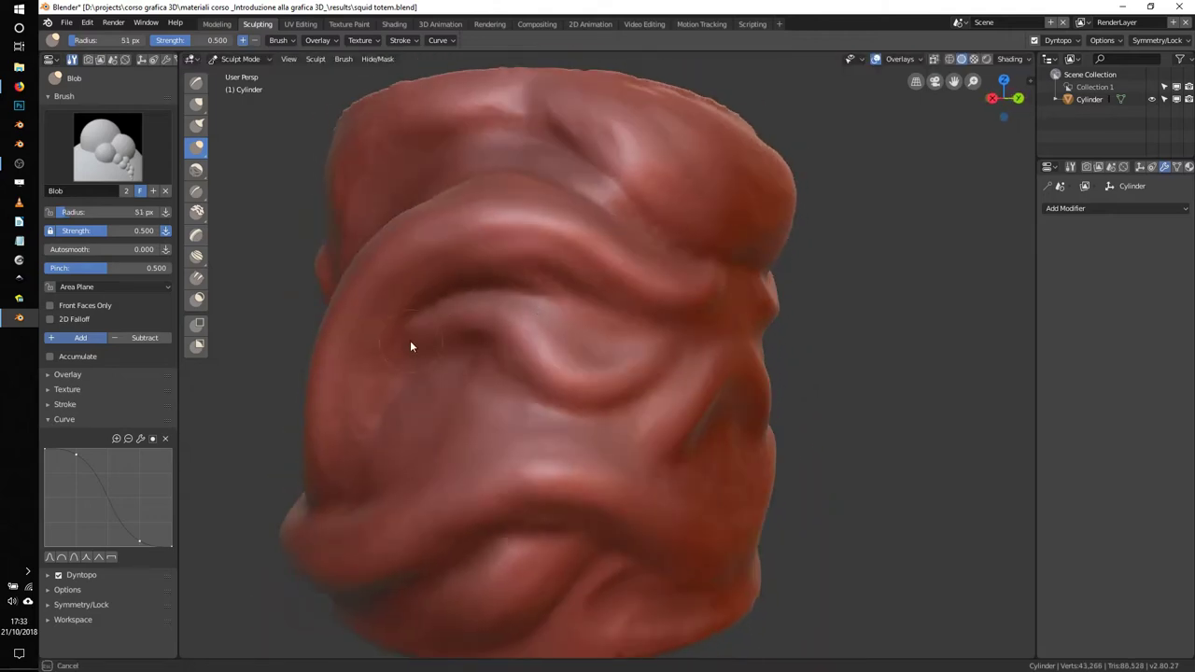
# Sculpt raised Blob ridges along the side of the totem.
pyautogui.moveTo(410, 340); pyautogui.dragTo(496, 326)
pyautogui.moveTo(497, 326); pyautogui.dragTo(473, 514, button='middle')
pyautogui.scroll(4, 473, 514)
pyautogui.moveTo(474, 519); pyautogui.dragTo(461, 533)
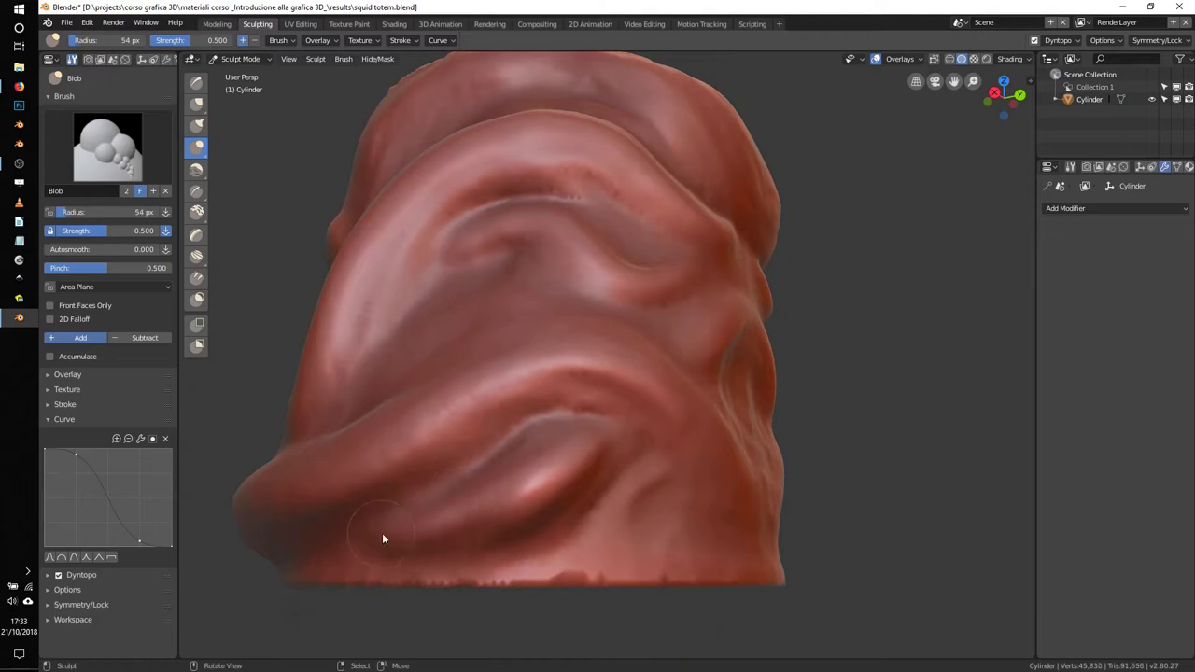
pyautogui.moveTo(382, 539); pyautogui.dragTo(588, 326, button='middle')
pyautogui.scroll(-3, 588, 326)
pyautogui.moveTo(588, 326); pyautogui.dragTo(546, 336)
# Add wavy ridges near the base of the cylinder.
pyautogui.moveTo(493, 311); pyautogui.dragTo(492, 392, button='middle')
pyautogui.scroll(3, 492, 392)
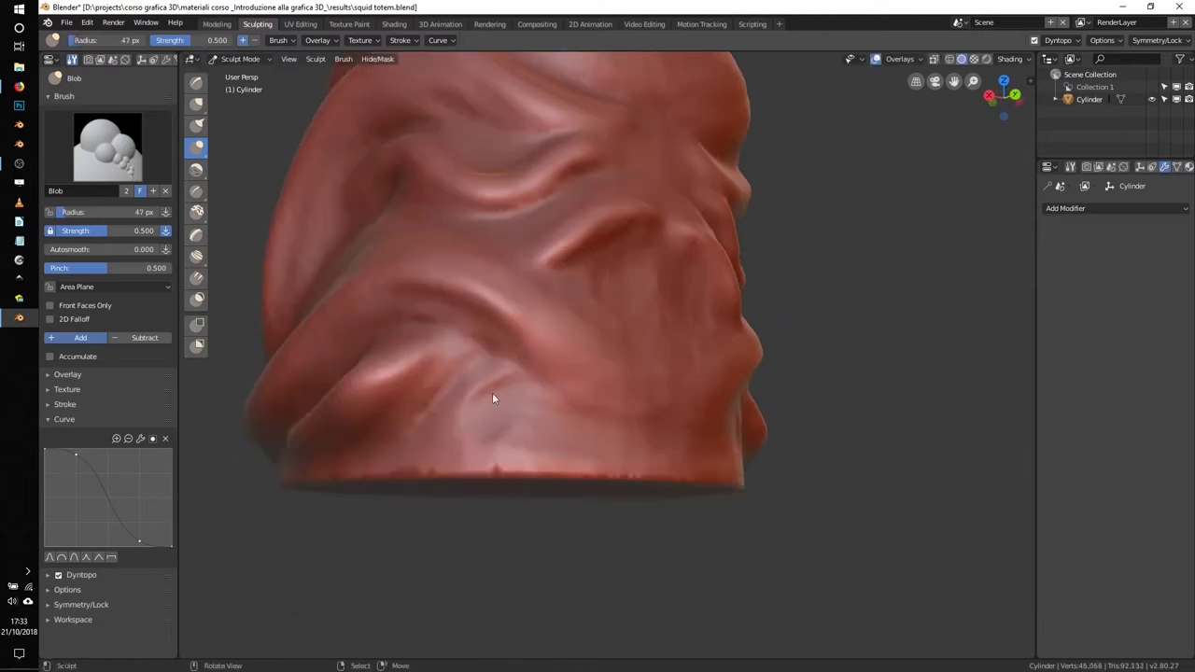
pyautogui.moveTo(492, 392)
pyautogui.mouseDown()
pyautogui.moveTo(613, 445)
pyautogui.moveTo(454, 444)
pyautogui.moveTo(455, 400)
pyautogui.mouseUp()
pyautogui.moveTo(455, 400); pyautogui.dragTo(427, 340, button='middle')
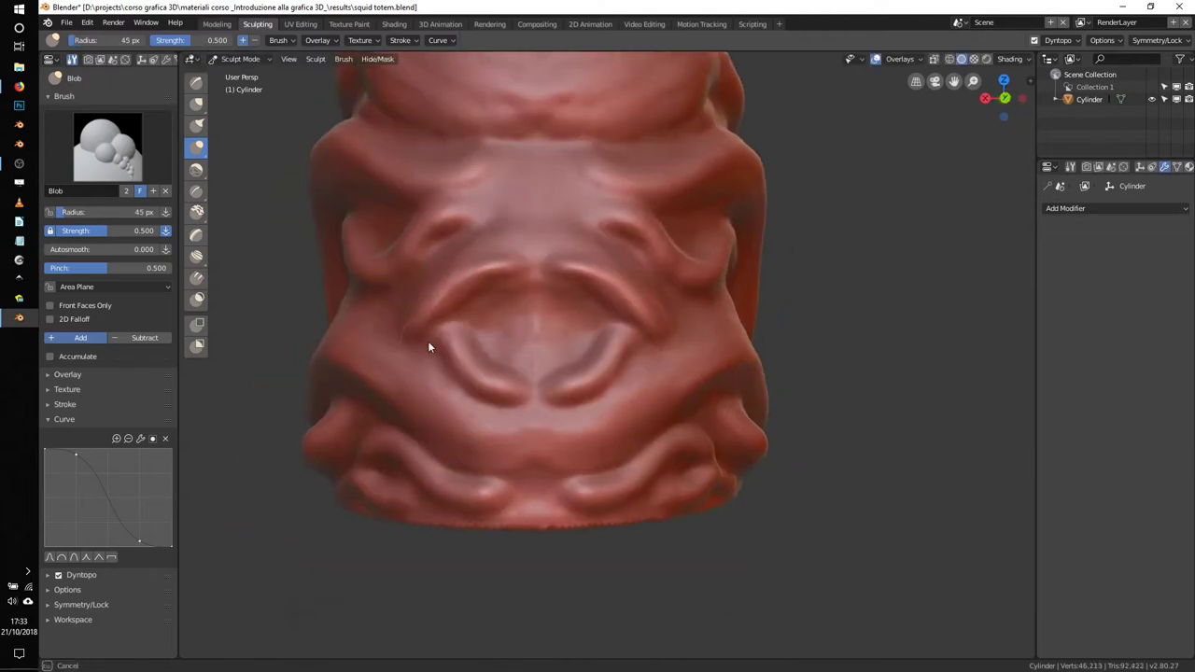
pyautogui.moveTo(427, 340); pyautogui.dragTo(427, 238)
pyautogui.scroll(2, 572, 277)
pyautogui.scroll(-2, 572, 276)
# Sculpt mirrored curling ridges on the face and a curling ridge on the side.
pyautogui.moveTo(523, 334)
pyautogui.mouseDown()
pyautogui.moveTo(550, 279)
pyautogui.moveTo(506, 208)
pyautogui.moveTo(522, 205)
pyautogui.mouseUp()
pyautogui.moveTo(442, 144); pyautogui.dragTo(556, 202, button='middle')
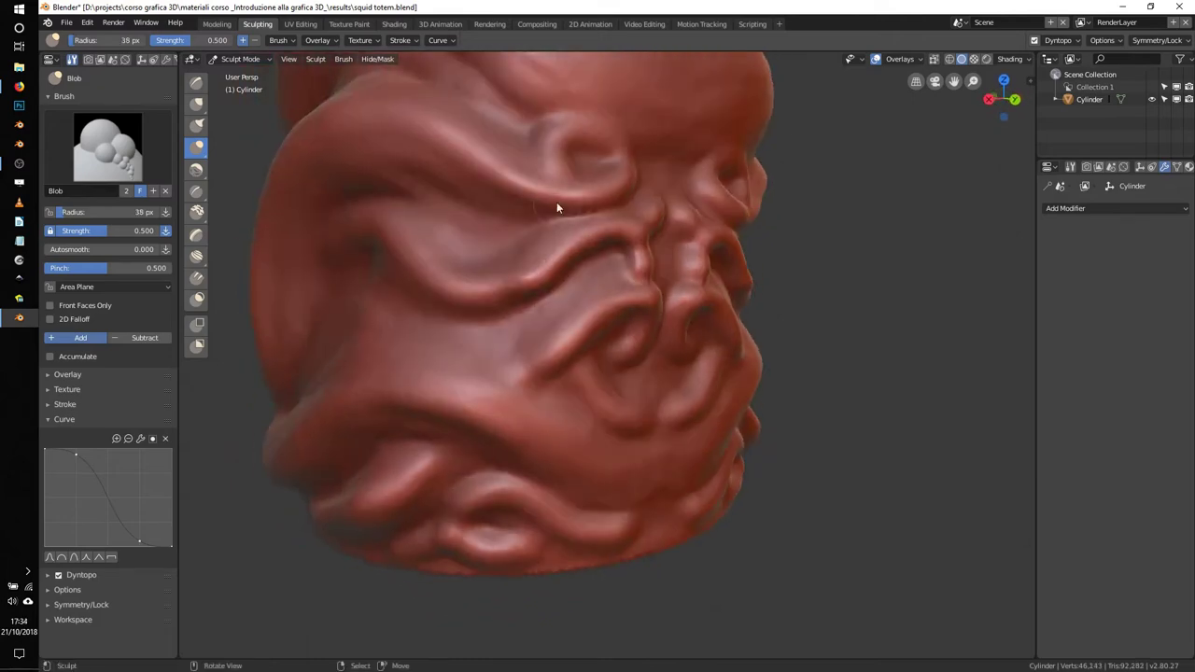
pyautogui.moveTo(553, 137); pyautogui.dragTo(606, 163)
pyautogui.moveTo(606, 163)
pyautogui.mouseDown(button='middle')
pyautogui.moveTo(466, 173)
pyautogui.moveTo(619, 160)
pyautogui.moveTo(467, 177)
pyautogui.moveTo(653, 236)
pyautogui.moveTo(628, 194)
pyautogui.moveTo(608, 276)
pyautogui.moveTo(584, 301)
pyautogui.moveTo(806, 408)
pyautogui.moveTo(640, 264)
pyautogui.moveTo(652, 199)
pyautogui.mouseUp(button='middle')
# Adjust the Blob brush size through 47, 62 and 73 px, settling on 64 px.
pyautogui.press('f')
pyautogui.click(641, 193)
pyautogui.scroll(2, 640, 192)
pyautogui.click(582, 280)
pyautogui.click(806, 407)
pyautogui.moveTo(537, 484)
pyautogui.mouseDown(button='middle')
pyautogui.moveTo(586, 374)
pyautogui.moveTo(525, 157)
pyautogui.mouseUp(button='middle')
pyautogui.press('f')
pyautogui.click(575, 222)
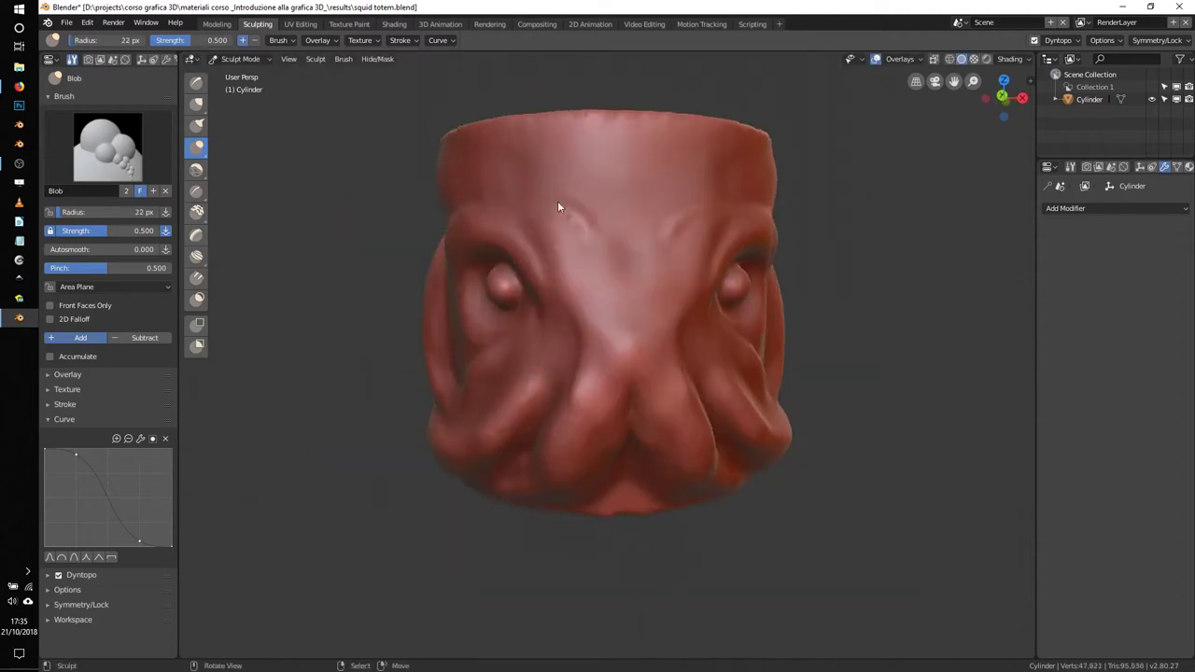
# Select the Clay brush and resize it to 58 px, then 46 px.
pyautogui.click(196, 212)
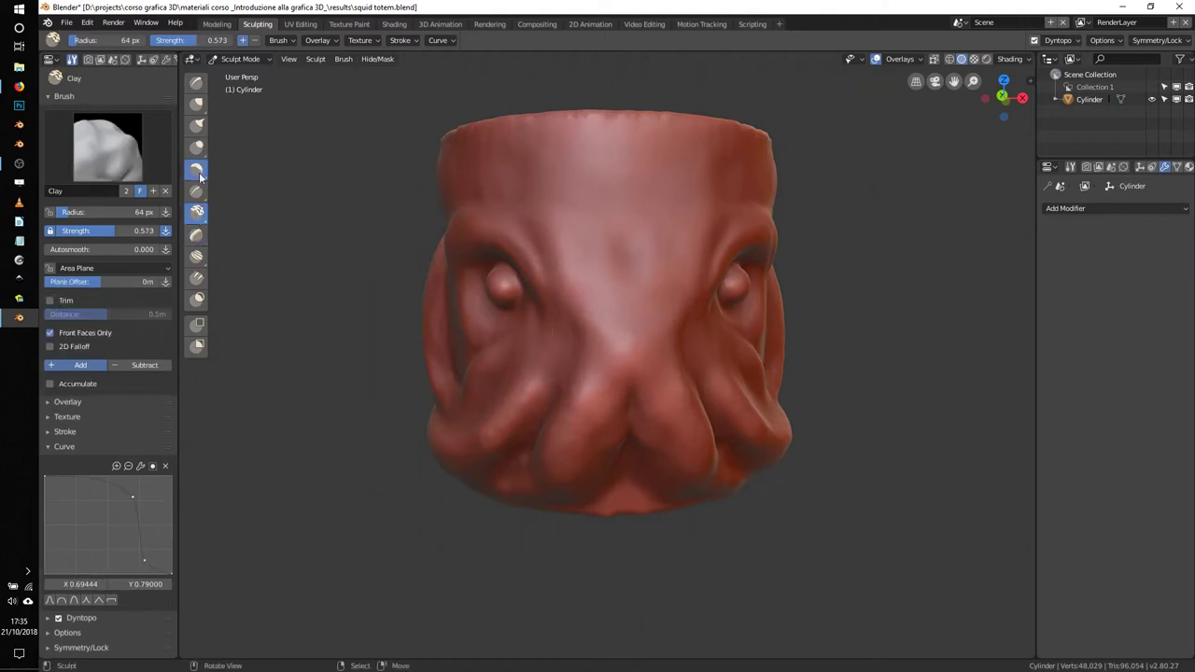
pyautogui.moveTo(474, 209); pyautogui.dragTo(480, 134, button='middle')
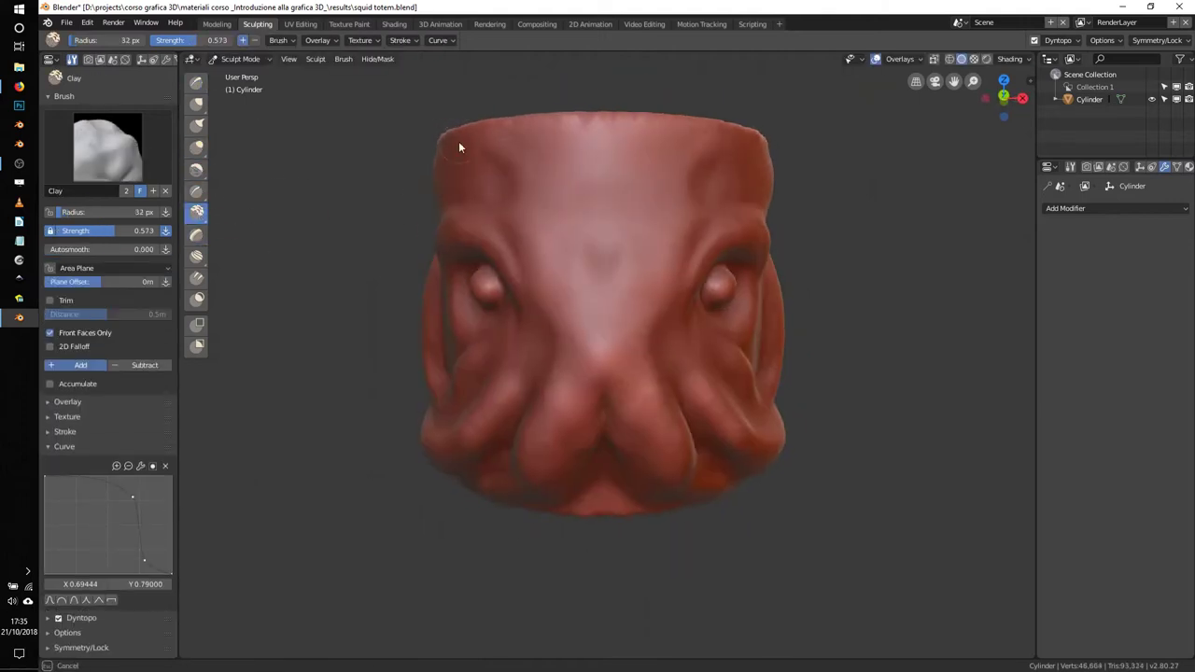
pyautogui.press('f')
pyautogui.click(477, 155)
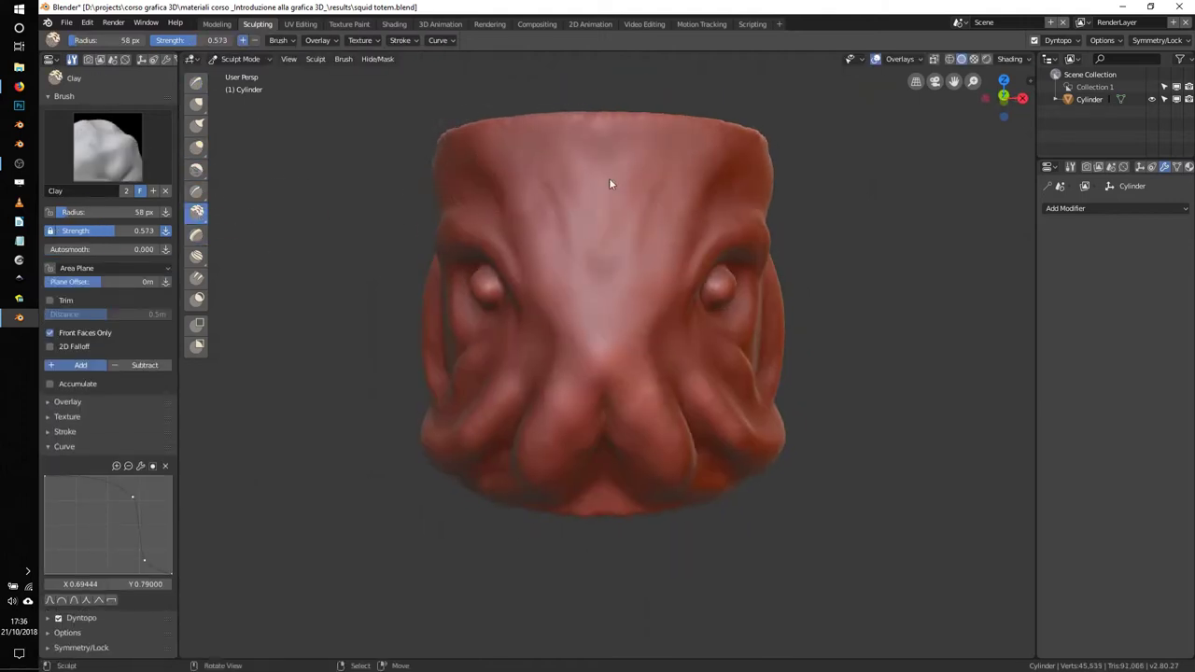
pyautogui.moveTo(608, 177); pyautogui.dragTo(702, 188, button='middle')
pyautogui.moveTo(591, 146)
pyautogui.mouseDown(button='middle')
pyautogui.moveTo(624, 176)
pyautogui.moveTo(573, 126)
pyautogui.mouseUp(button='middle')
pyautogui.press('f')
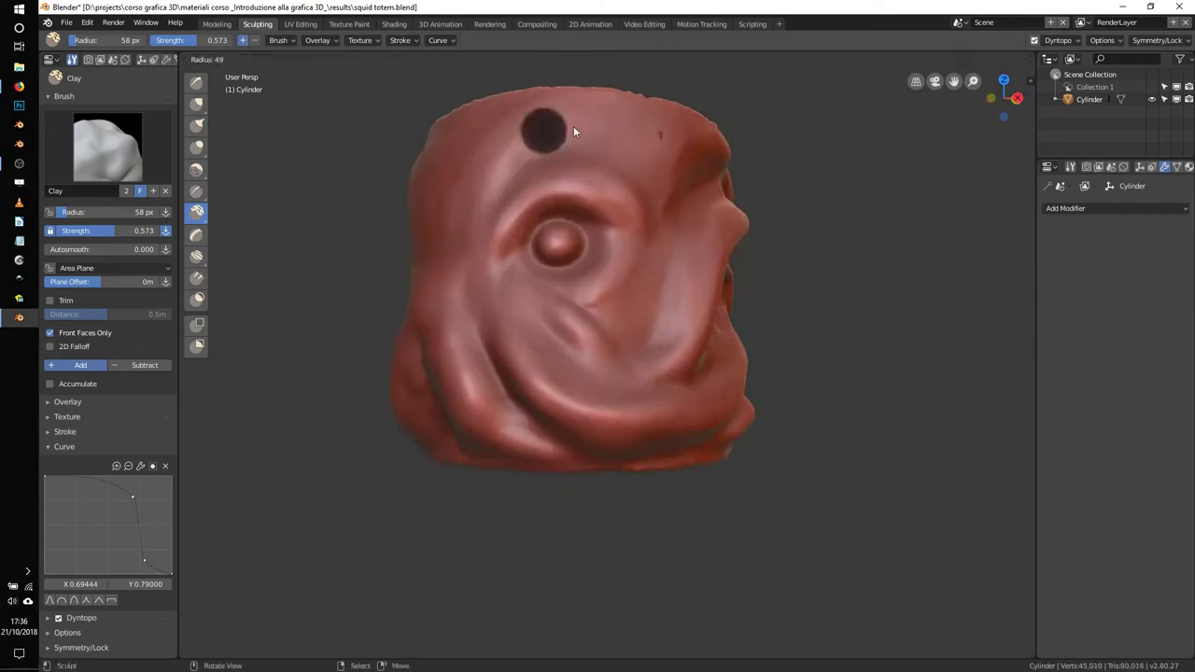
pyautogui.click(560, 140)
# Shrink the Clay brush to 33 px and sculpt a spiral clay stroke on the face.
pyautogui.moveTo(463, 245)
pyautogui.mouseDown(button='middle')
pyautogui.moveTo(591, 141)
pyautogui.moveTo(579, 269)
pyautogui.moveTo(611, 243)
pyautogui.mouseUp(button='middle')
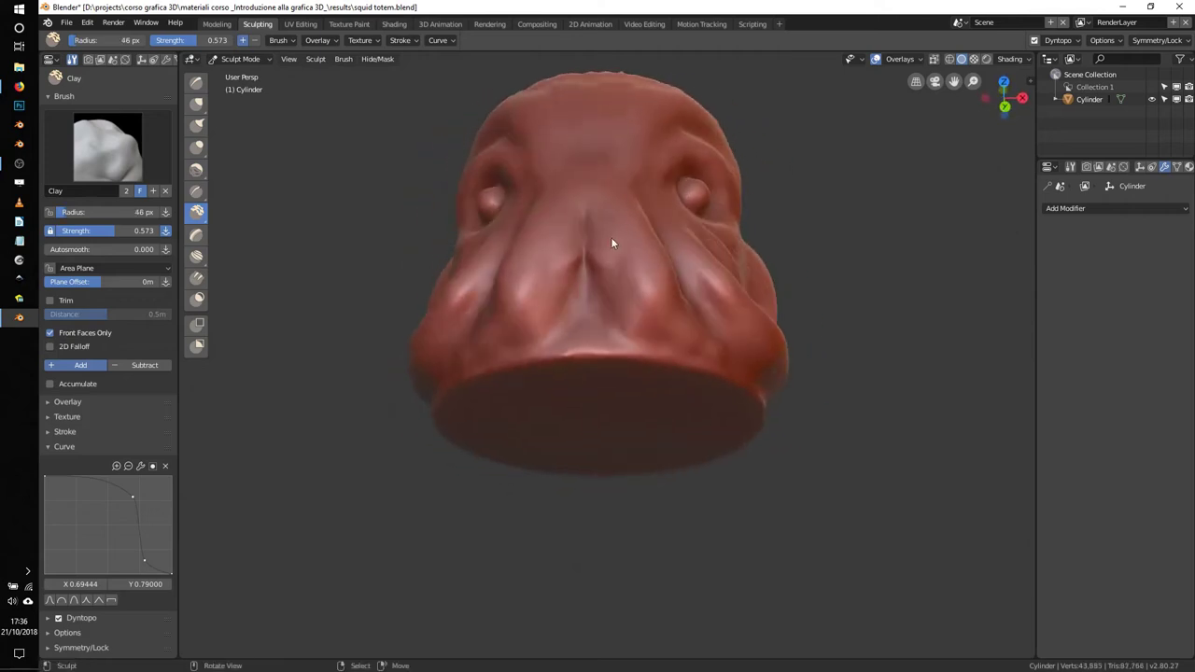
pyautogui.scroll(2, 528, 248)
pyautogui.moveTo(528, 249)
pyautogui.mouseDown(button='middle')
pyautogui.moveTo(657, 240)
pyautogui.moveTo(759, 346)
pyautogui.moveTo(515, 243)
pyautogui.moveTo(541, 280)
pyautogui.moveTo(592, 244)
pyautogui.moveTo(584, 266)
pyautogui.mouseUp(button='middle')
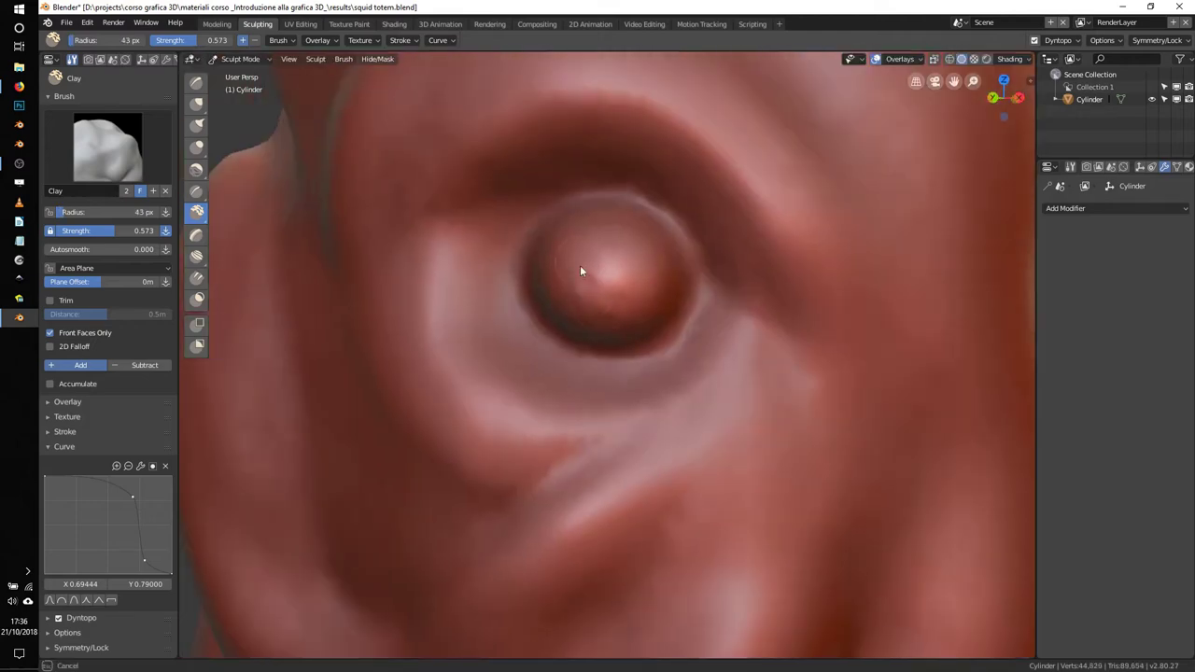
pyautogui.press('f')
pyautogui.click(583, 265)
pyautogui.scroll(-4, 621, 345)
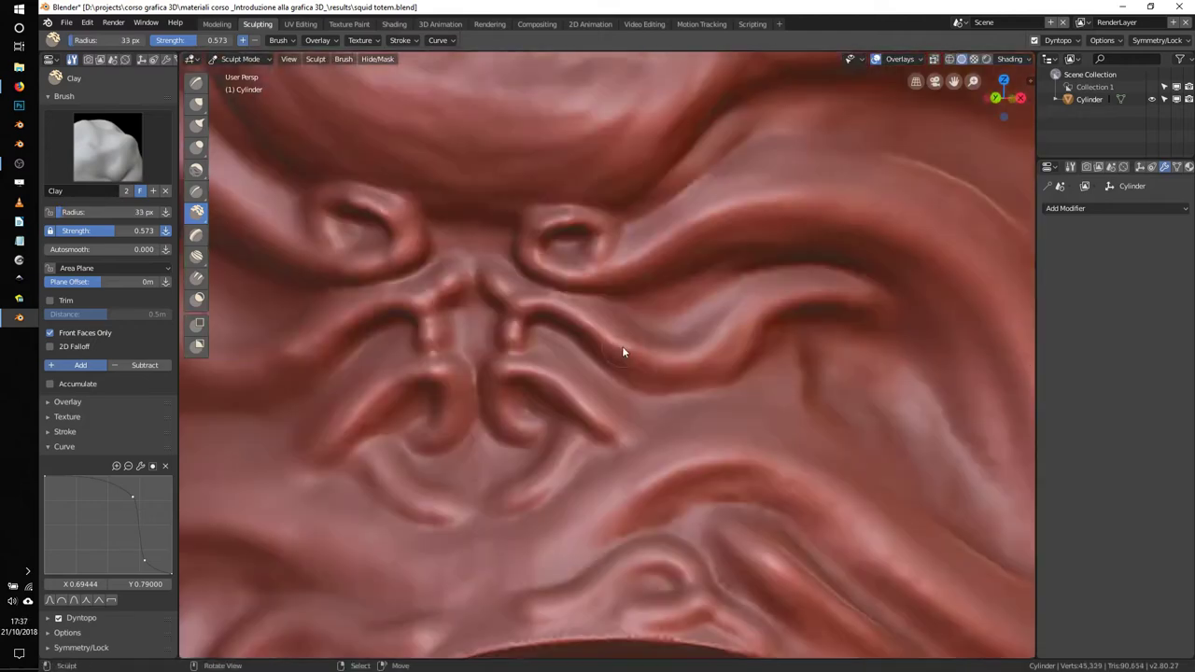
pyautogui.scroll(-4, 606, 244)
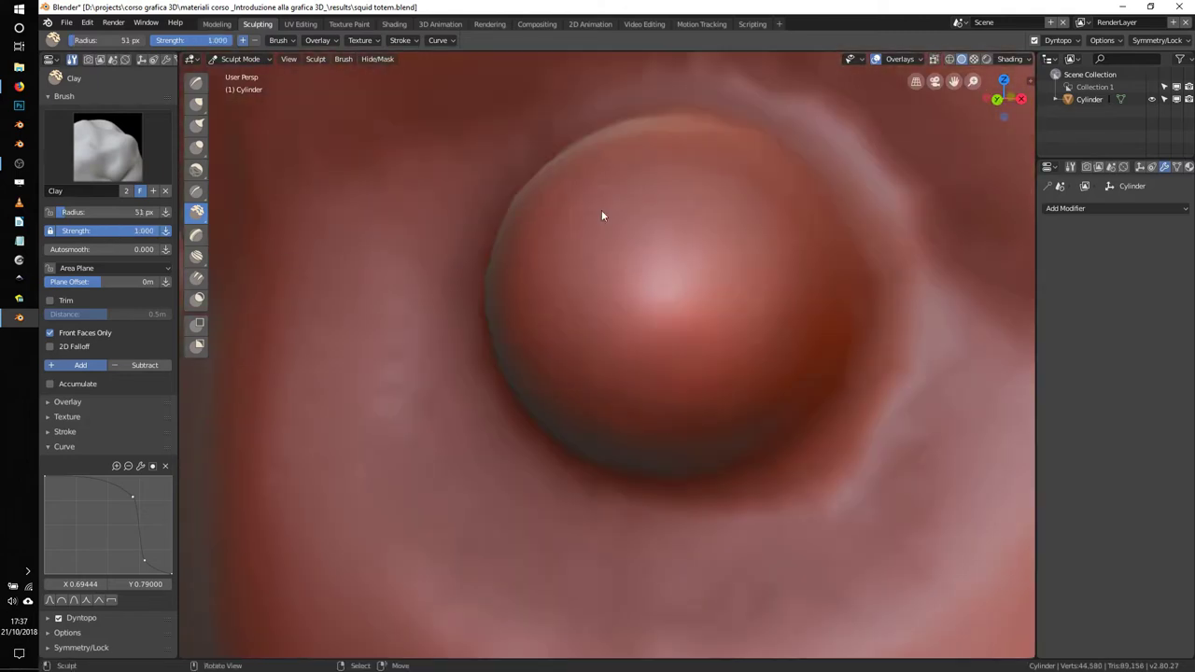
pyautogui.moveTo(601, 210)
pyautogui.mouseDown()
pyautogui.moveTo(576, 216)
pyautogui.moveTo(743, 317)
pyautogui.mouseUp()
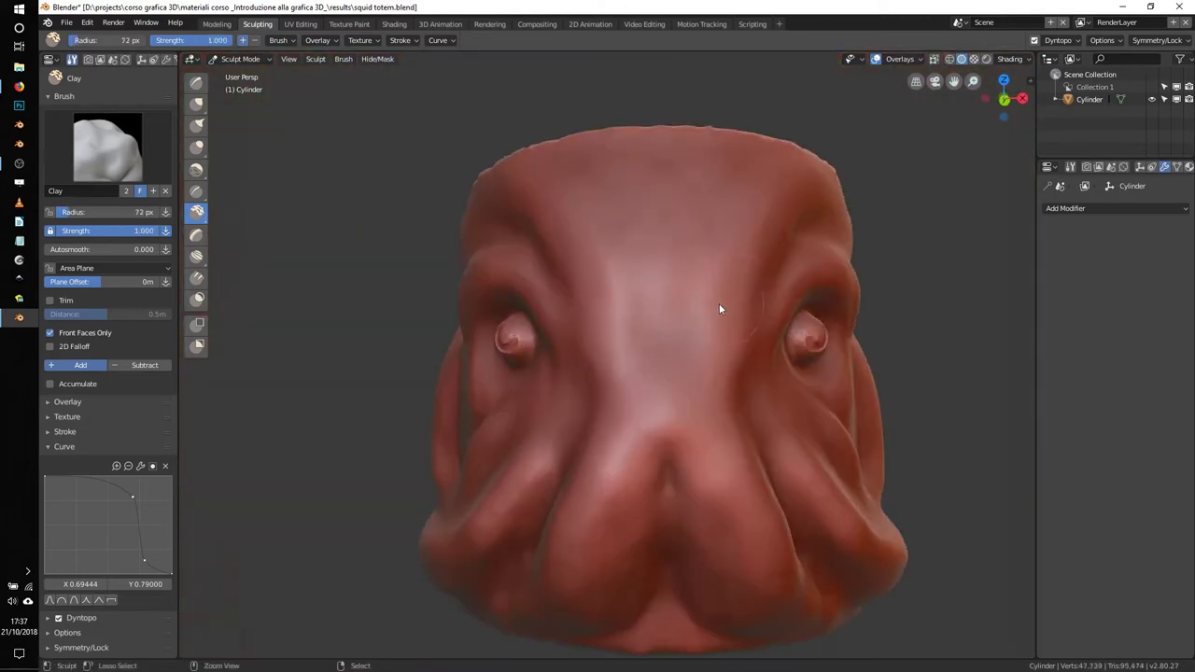
pyautogui.moveTo(637, 313)
pyautogui.mouseDown(button='middle')
pyautogui.moveTo(427, 230)
pyautogui.moveTo(620, 126)
pyautogui.moveTo(652, 145)
pyautogui.moveTo(515, 288)
pyautogui.moveTo(580, 299)
pyautogui.mouseUp(button='middle')
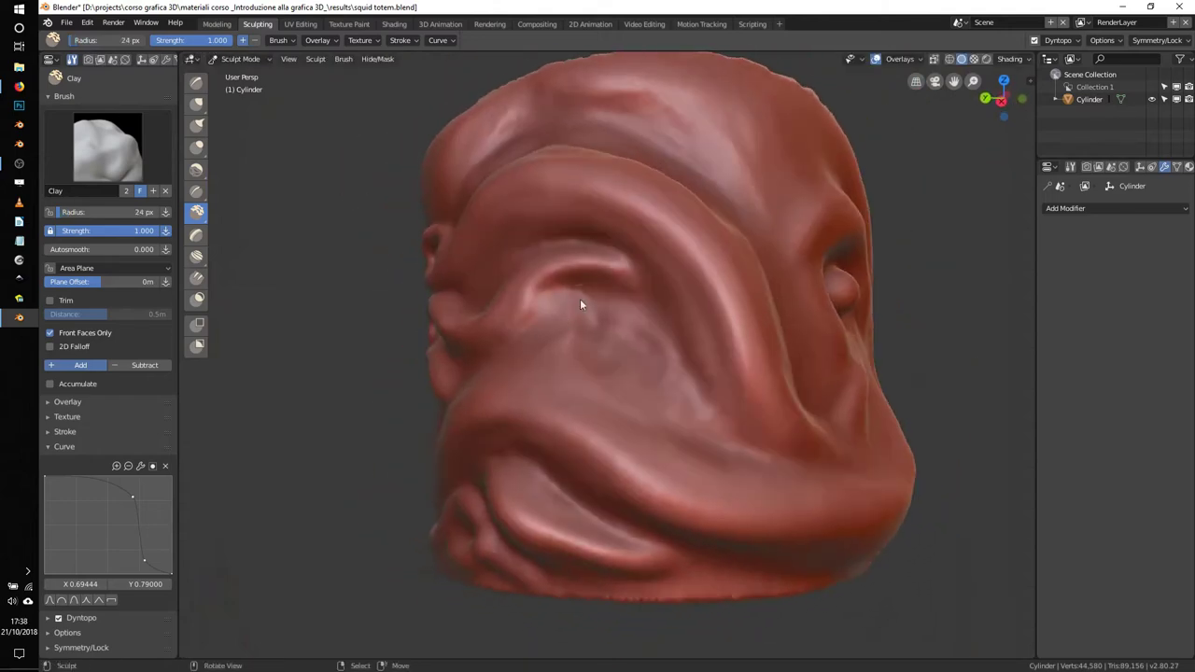
pyautogui.scroll(3, 579, 299)
# Draw a spiral on the side of the head with Blob, then deepen it with Crease.
pyautogui.press('f')
pyautogui.click(196, 147)
pyautogui.moveTo(606, 336)
pyautogui.mouseDown()
pyautogui.moveTo(670, 416)
pyautogui.moveTo(659, 416)
pyautogui.moveTo(665, 342)
pyautogui.mouseUp()
pyautogui.moveTo(607, 328); pyautogui.dragTo(578, 327, button='middle')
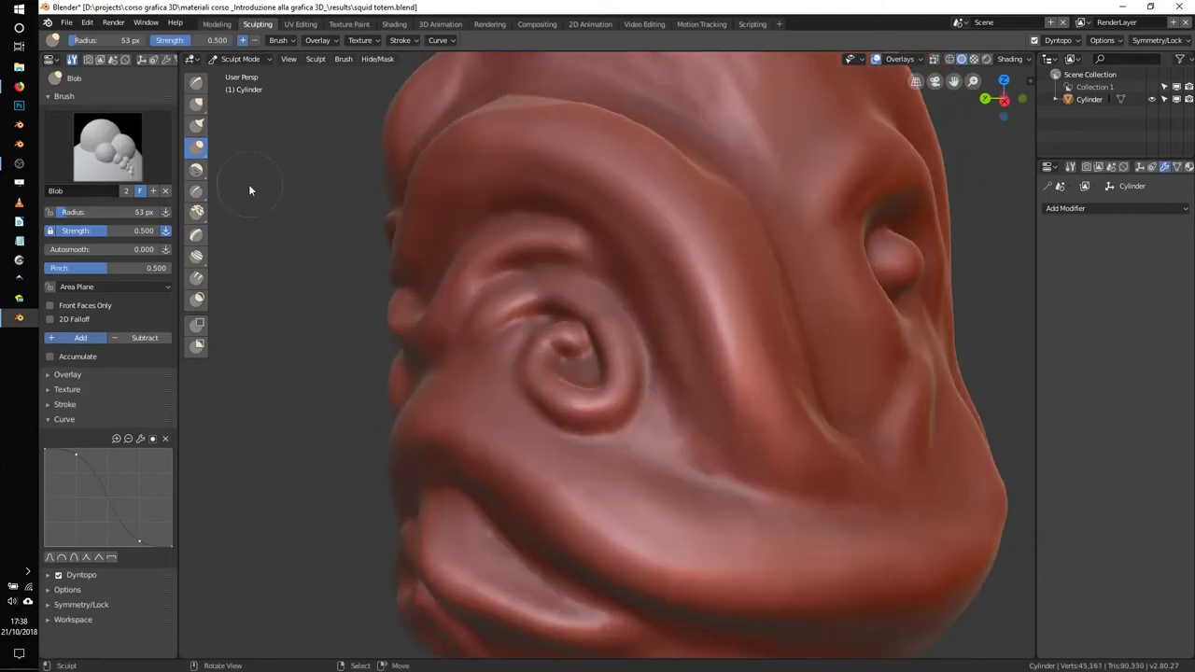
pyautogui.click(196, 190)
pyautogui.moveTo(621, 432)
pyautogui.mouseDown()
pyautogui.moveTo(644, 369)
pyautogui.moveTo(609, 413)
pyautogui.mouseUp()
# Check the dynamic topology detail settings and inspect the eye bulge, spiral and lower lobes.
pyautogui.click(1058, 40)
pyautogui.scroll(2, 560, 355)
pyautogui.moveTo(578, 345); pyautogui.dragTo(722, 324, button='middle')
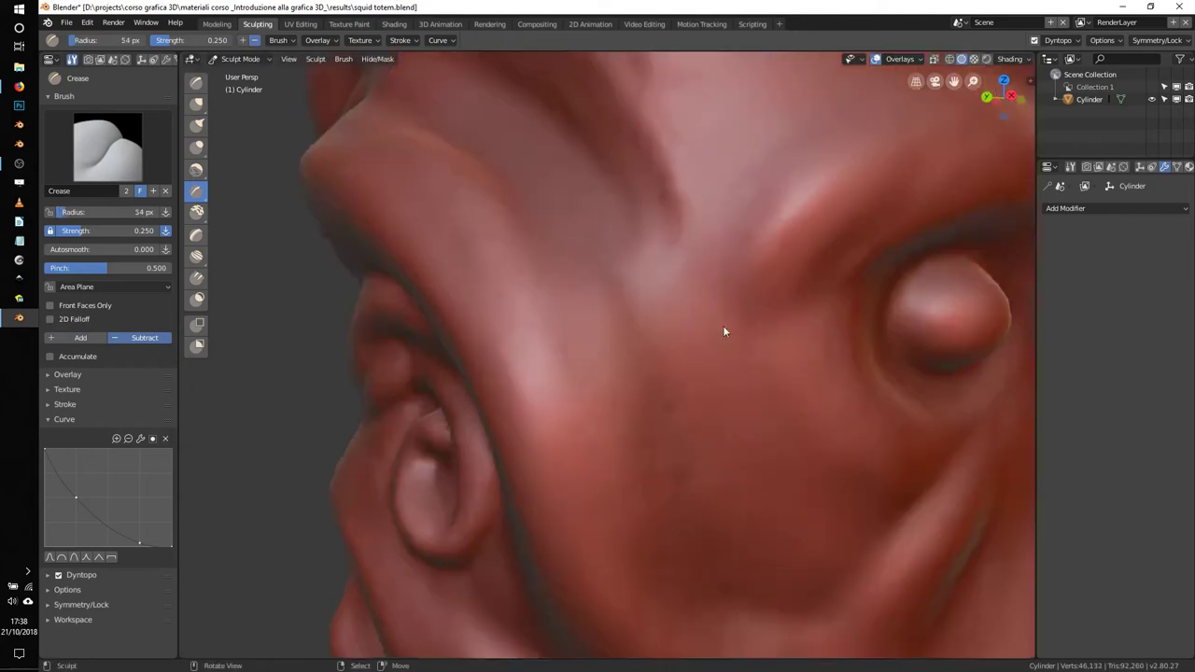
pyautogui.scroll(-4, 722, 325)
pyautogui.press('f')
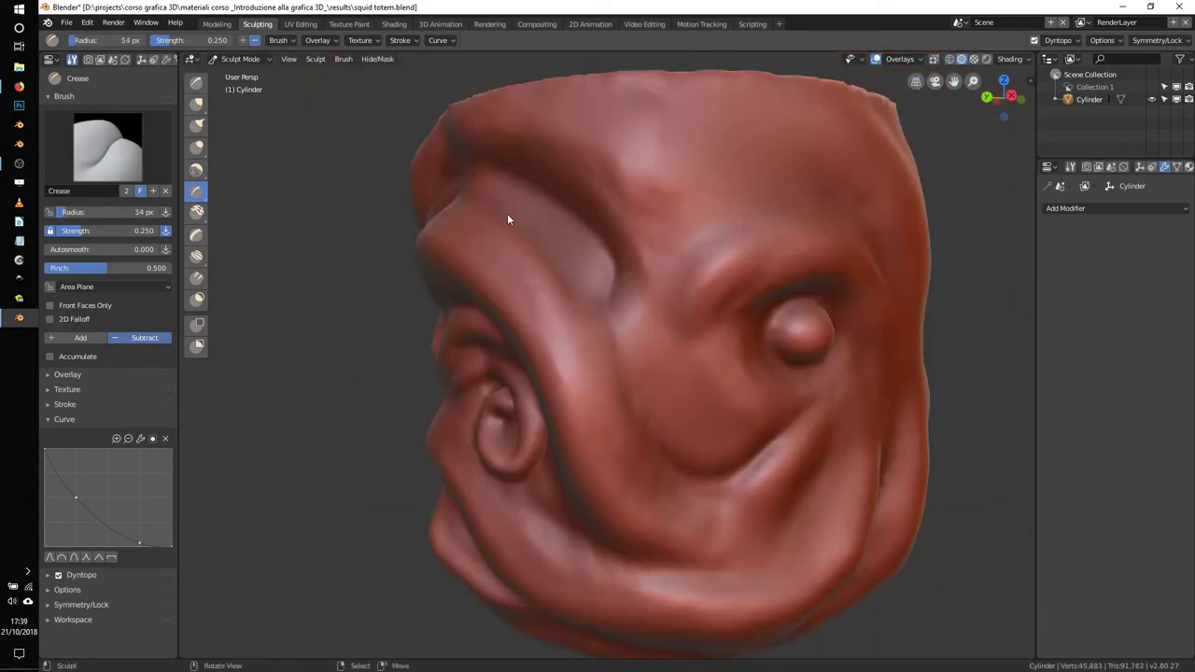
pyautogui.moveTo(507, 219); pyautogui.dragTo(539, 419, button='middle')
pyautogui.moveTo(611, 450)
pyautogui.mouseDown(button='middle')
pyautogui.moveTo(584, 133)
pyautogui.moveTo(712, 240)
pyautogui.mouseUp(button='middle')
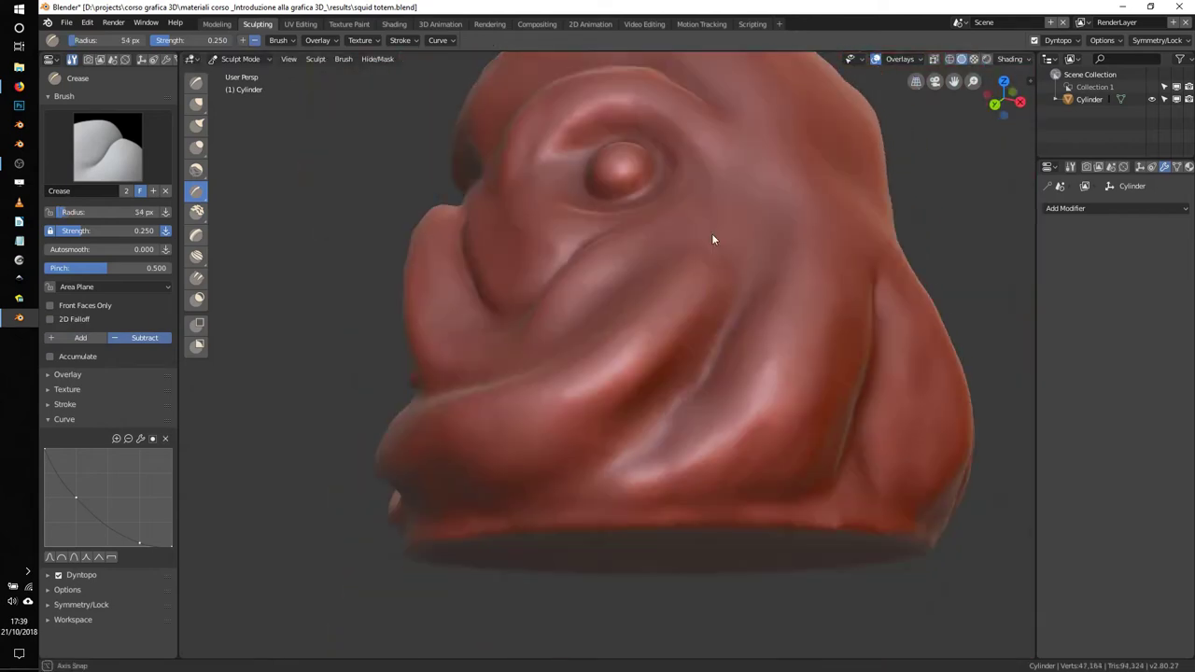
pyautogui.moveTo(550, 482)
pyautogui.mouseDown(button='middle')
pyautogui.moveTo(627, 337)
pyautogui.moveTo(692, 352)
pyautogui.moveTo(633, 411)
pyautogui.mouseUp(button='middle')
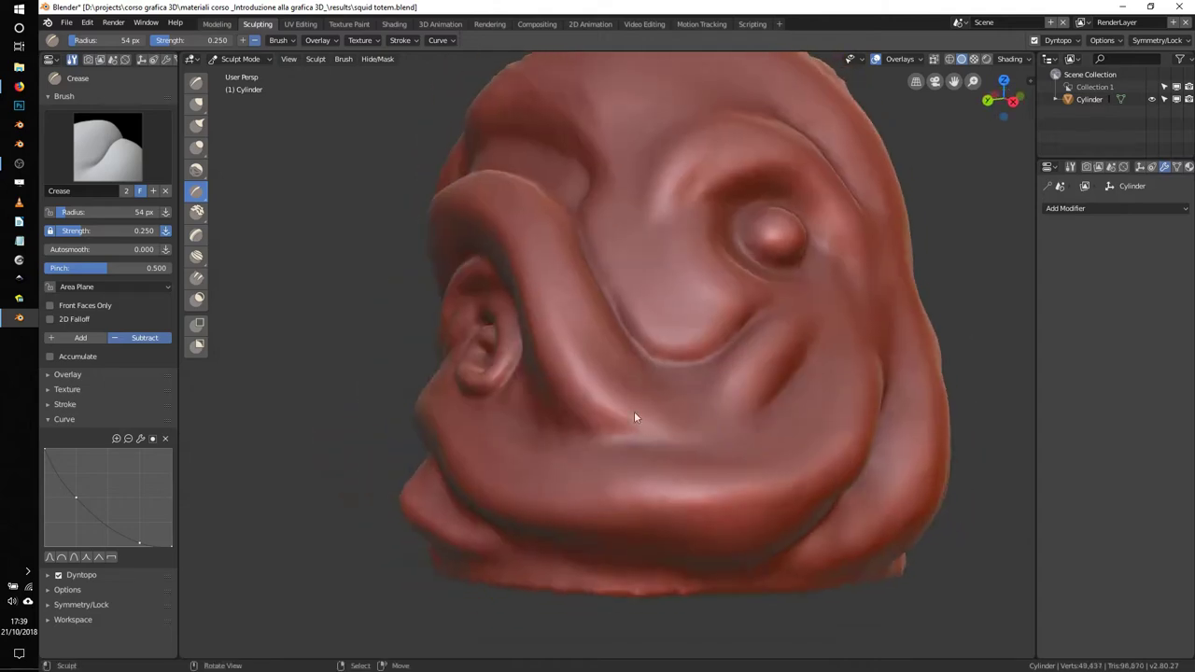
pyautogui.moveTo(707, 443)
pyautogui.mouseDown(button='middle')
pyautogui.moveTo(557, 545)
pyautogui.moveTo(752, 382)
pyautogui.moveTo(718, 459)
pyautogui.moveTo(508, 329)
pyautogui.mouseUp(button='middle')
pyautogui.moveTo(610, 392)
pyautogui.mouseDown(button='middle')
pyautogui.moveTo(638, 461)
pyautogui.moveTo(535, 269)
pyautogui.moveTo(562, 230)
pyautogui.mouseUp(button='middle')
# Set the brush size to 72 px and view the cylinder's top.
pyautogui.press('f')
pyautogui.click(565, 227)
pyautogui.moveTo(681, 152)
pyautogui.mouseDown(button='middle')
pyautogui.moveTo(474, 155)
pyautogui.moveTo(648, 266)
pyautogui.moveTo(701, 333)
pyautogui.moveTo(551, 339)
pyautogui.moveTo(616, 308)
pyautogui.moveTo(428, 361)
pyautogui.moveTo(480, 342)
pyautogui.moveTo(651, 341)
pyautogui.moveTo(637, 405)
pyautogui.mouseUp(button='middle')
pyautogui.scroll(-5, 642, 301)
# Try Blob strokes at the lower centre of the face, then undo them.
pyautogui.scroll(5, 588, 336)
pyautogui.click(205, 145)
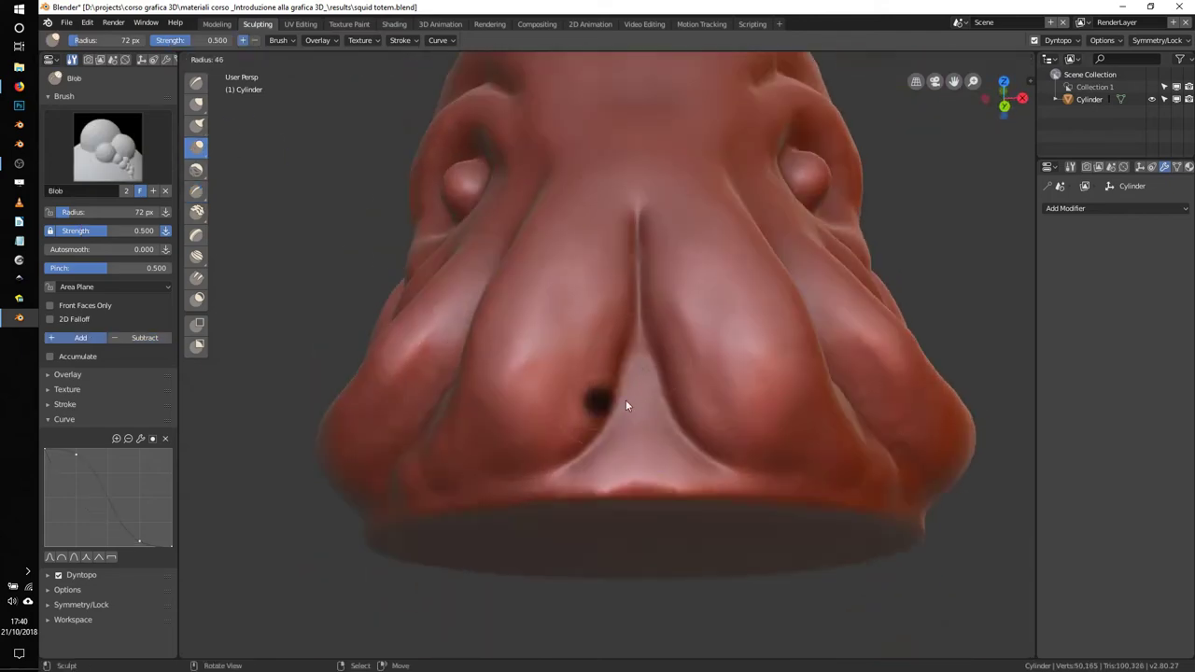
pyautogui.moveTo(626, 399)
pyautogui.mouseDown()
pyautogui.moveTo(585, 465)
pyautogui.moveTo(612, 455)
pyautogui.mouseUp()
pyautogui.moveTo(612, 455); pyautogui.dragTo(661, 439, button='middle')
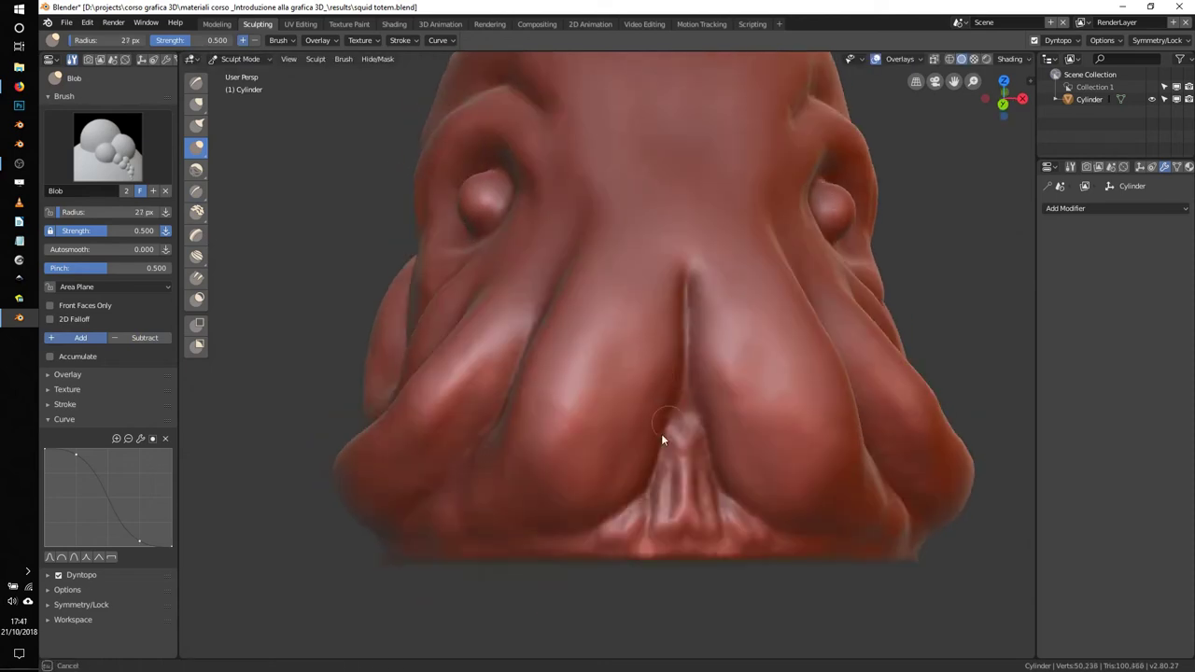
pyautogui.moveTo(640, 501); pyautogui.dragTo(685, 360, button='middle')
pyautogui.hotkey('ctrl', 'z')
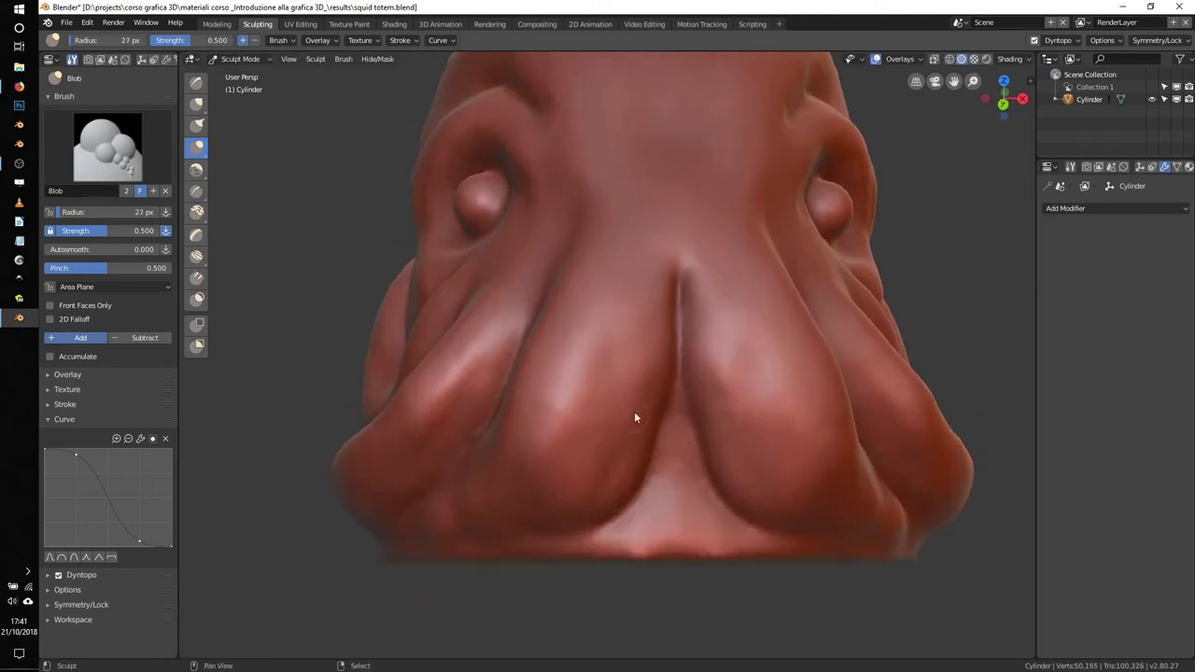
pyautogui.keyDown('shift'); pyautogui.moveTo(634, 411); pyautogui.dragTo(582, 326, button='middle'); pyautogui.keyUp('shift')
# Carve grooves between the lobes with a subtractive Clay brush at 19 px, strength 2.
pyautogui.click(196, 211)
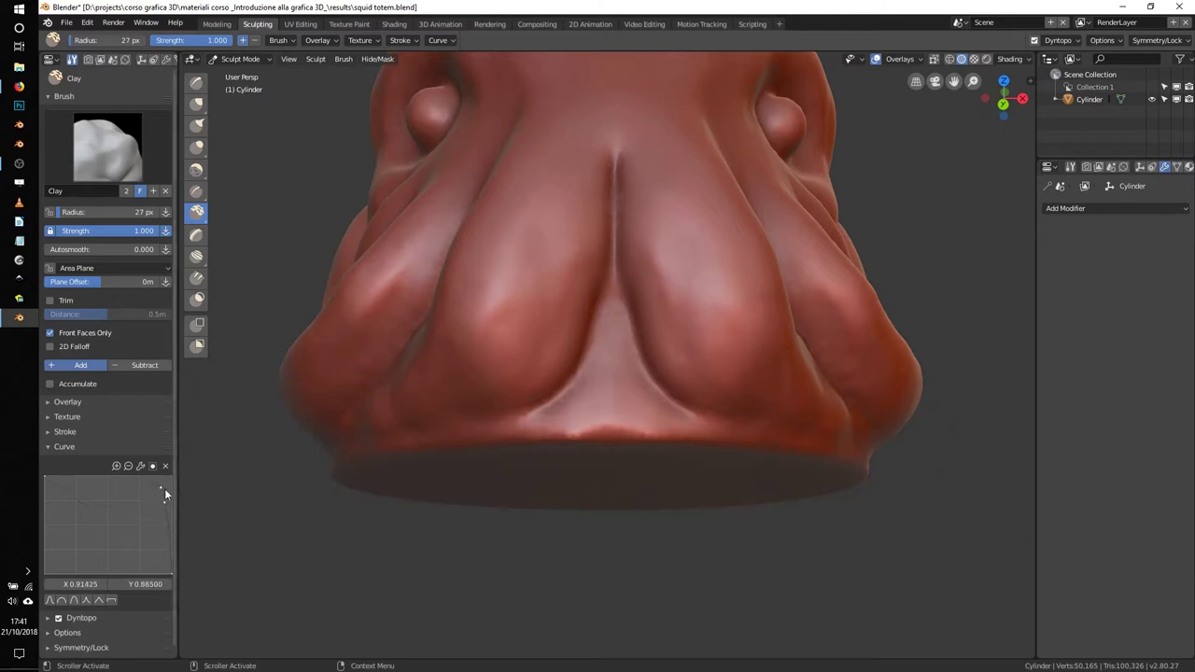
pyautogui.click(140, 365)
pyautogui.click(112, 601)
pyautogui.moveTo(580, 367); pyautogui.dragTo(607, 319)
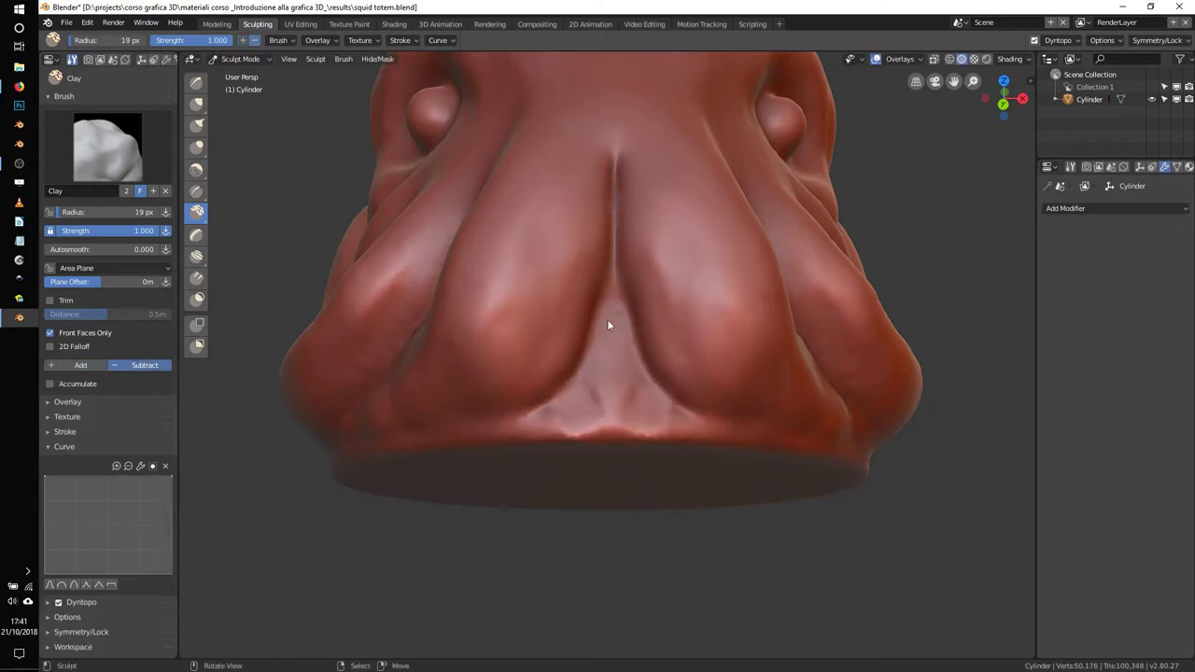
pyautogui.press('f')
pyautogui.click(615, 336)
pyautogui.hotkey('shift', 'f')
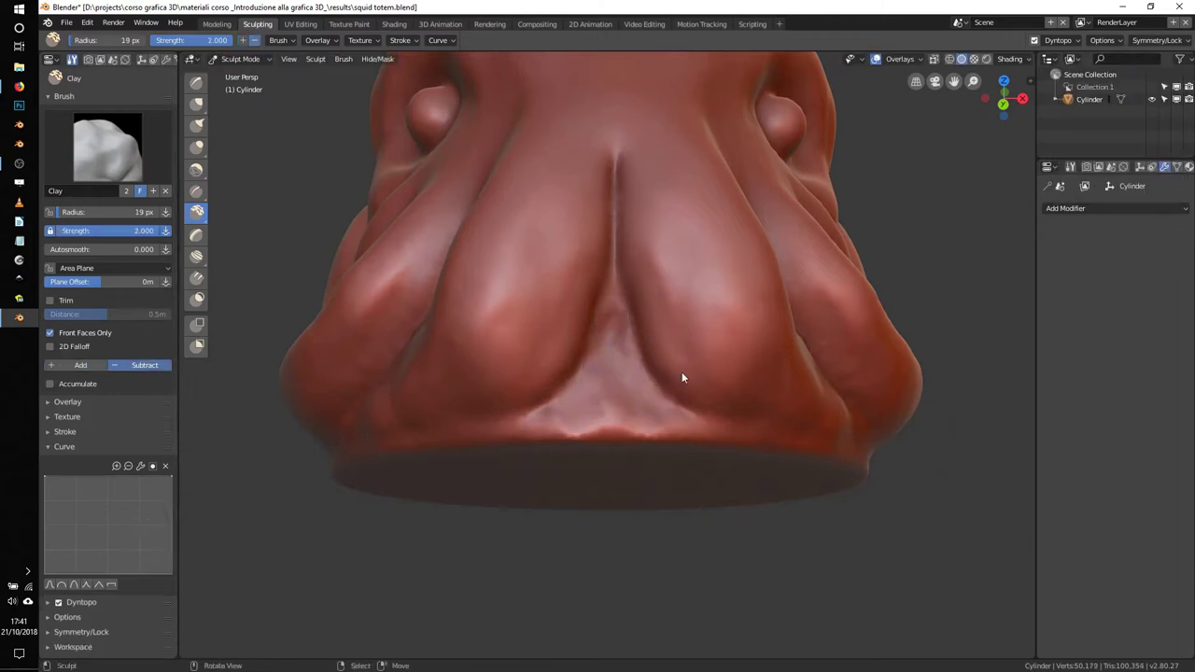
pyautogui.moveTo(682, 376); pyautogui.dragTo(648, 395)
pyautogui.moveTo(648, 395)
pyautogui.mouseDown(button='middle')
pyautogui.moveTo(790, 293)
pyautogui.moveTo(706, 231)
pyautogui.mouseUp(button='middle')
# Carve vertical grooves along the upper ridge and inspect the underside lobes and spiral.
pyautogui.click(1057, 40)
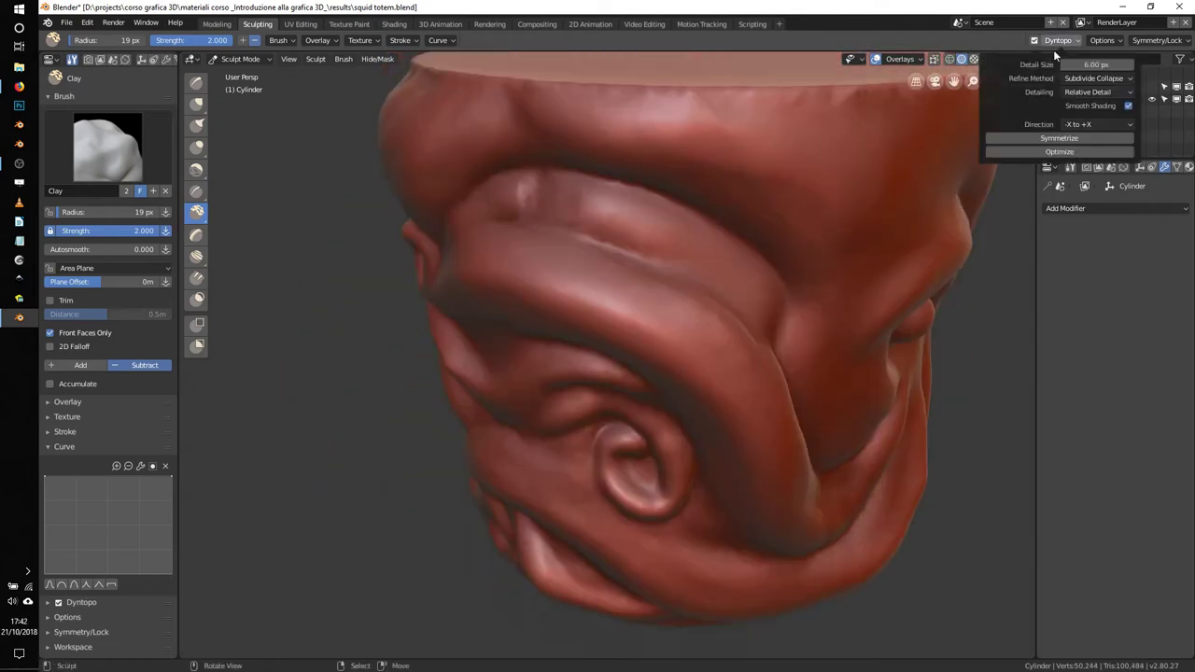
pyautogui.moveTo(575, 217); pyautogui.dragTo(696, 277)
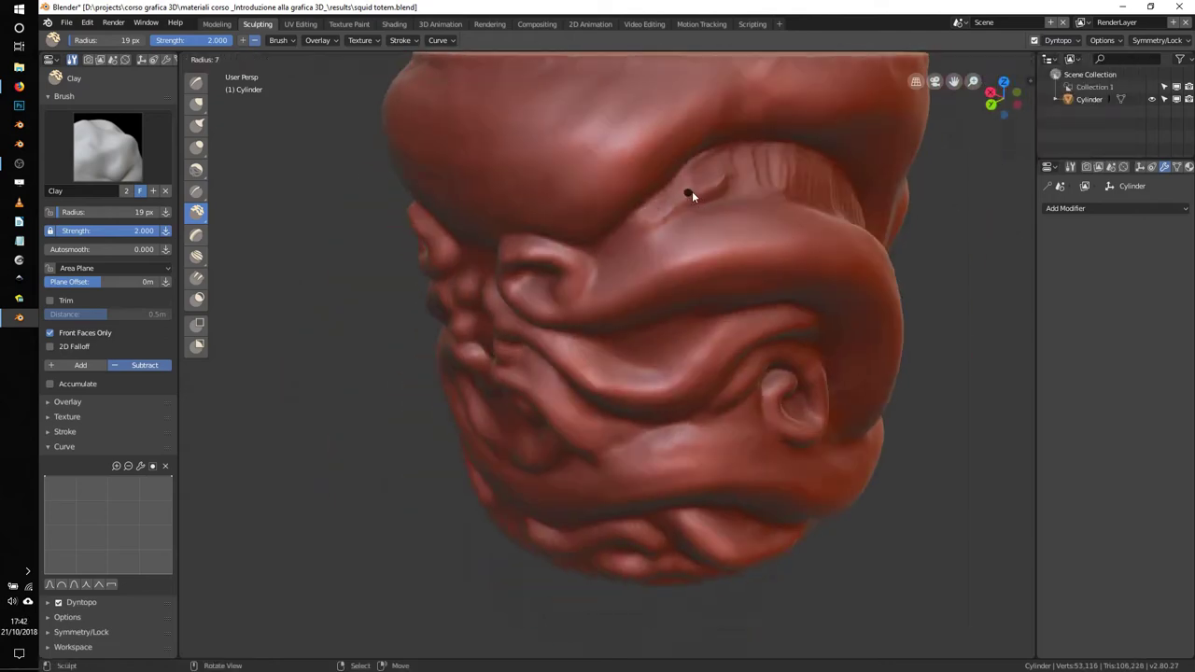
pyautogui.moveTo(737, 177); pyautogui.dragTo(624, 155, button='middle')
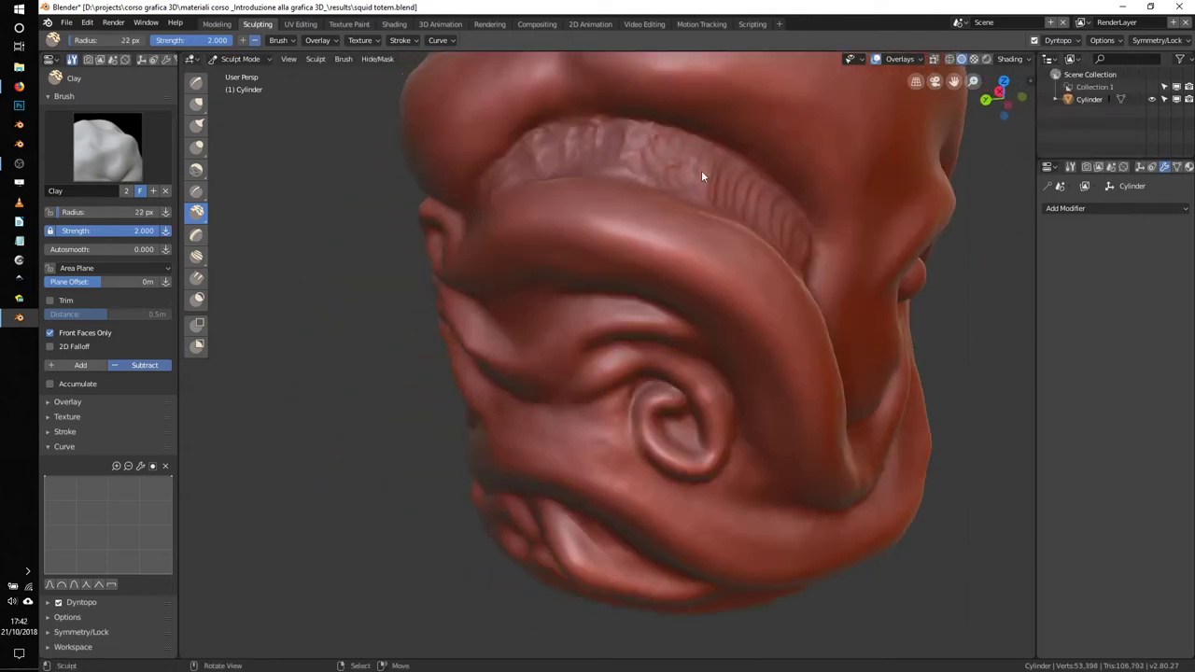
pyautogui.moveTo(765, 217)
pyautogui.mouseDown(button='middle')
pyautogui.moveTo(632, 193)
pyautogui.moveTo(520, 195)
pyautogui.moveTo(690, 459)
pyautogui.mouseUp(button='middle')
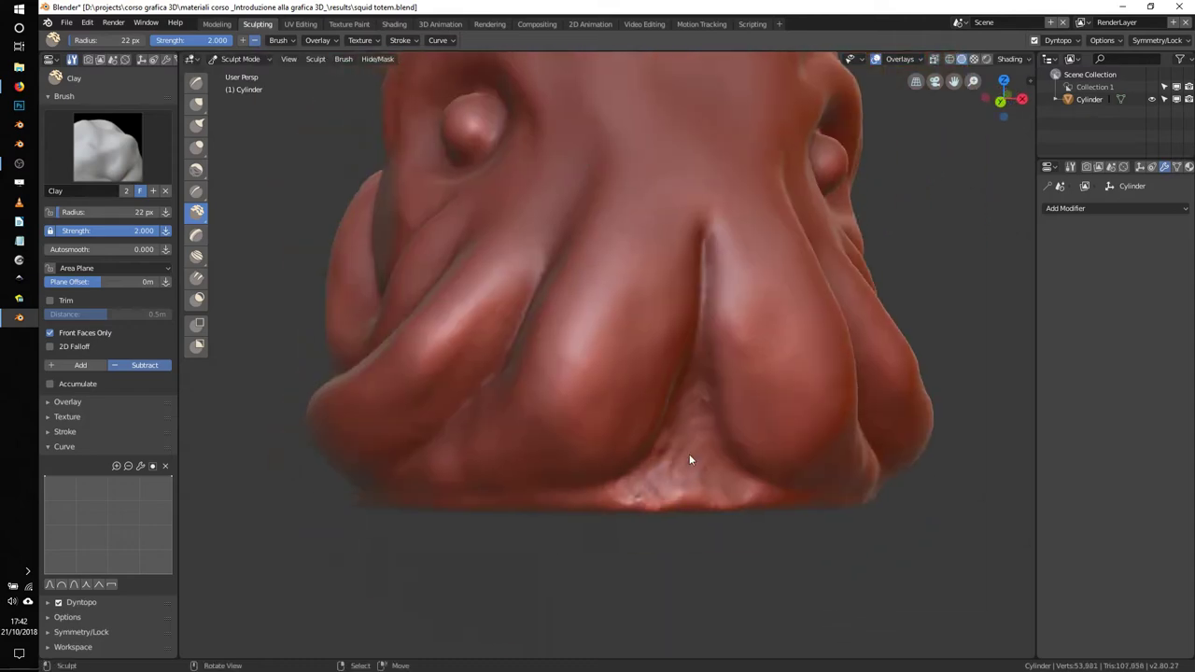
pyautogui.moveTo(701, 268)
pyautogui.mouseDown(button='middle')
pyautogui.moveTo(714, 359)
pyautogui.moveTo(632, 350)
pyautogui.moveTo(739, 401)
pyautogui.moveTo(663, 455)
pyautogui.moveTo(573, 437)
pyautogui.moveTo(523, 336)
pyautogui.mouseUp(button='middle')
# Resize the brush, review the face from several angles, and snap to exact front view.
pyautogui.press('f')
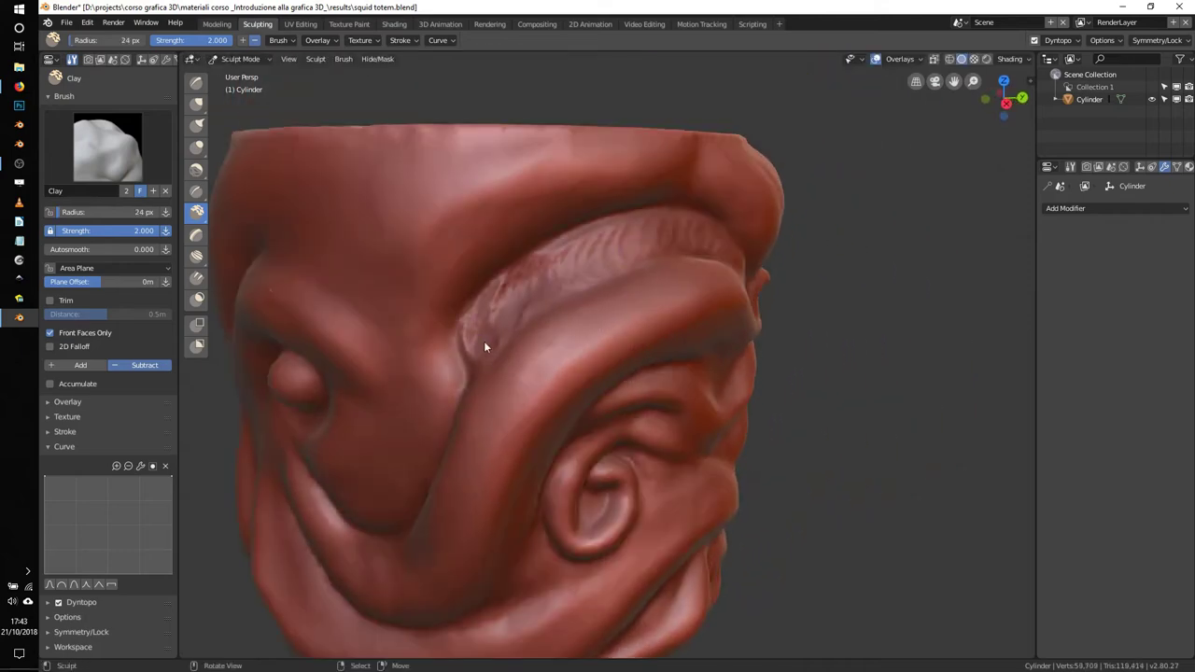
pyautogui.moveTo(656, 260)
pyautogui.mouseDown(button='middle')
pyautogui.moveTo(579, 233)
pyautogui.moveTo(613, 257)
pyautogui.moveTo(461, 307)
pyautogui.mouseUp(button='middle')
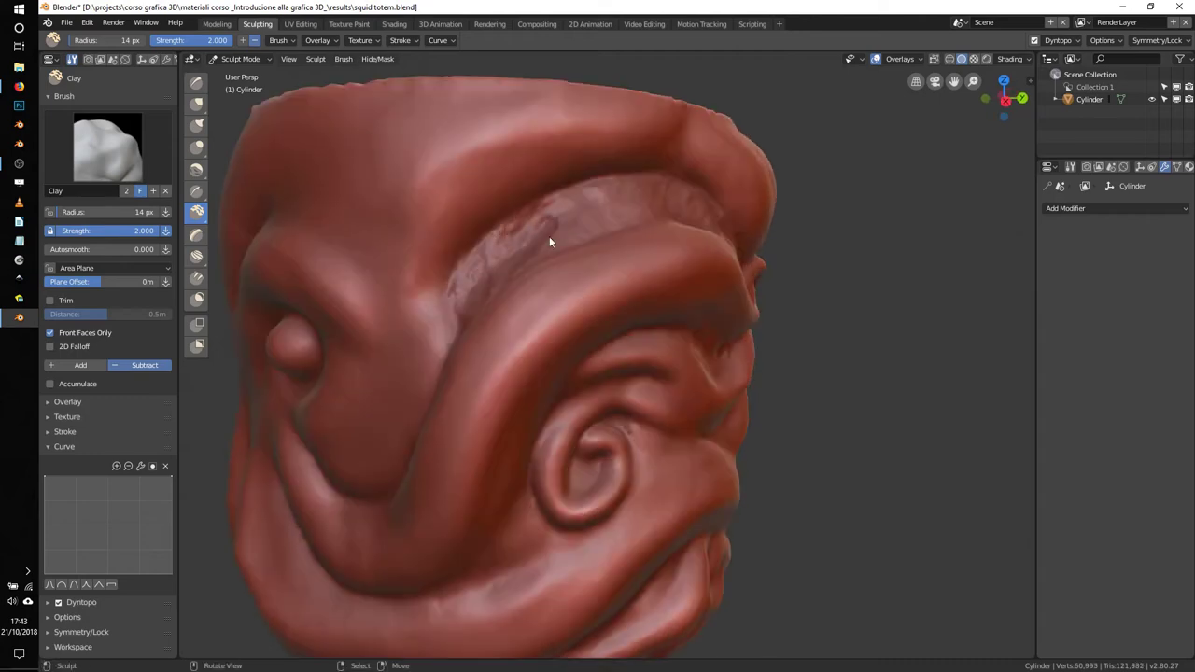
pyautogui.moveTo(629, 298)
pyautogui.mouseDown(button='middle')
pyautogui.moveTo(434, 448)
pyautogui.moveTo(569, 294)
pyautogui.mouseUp(button='middle')
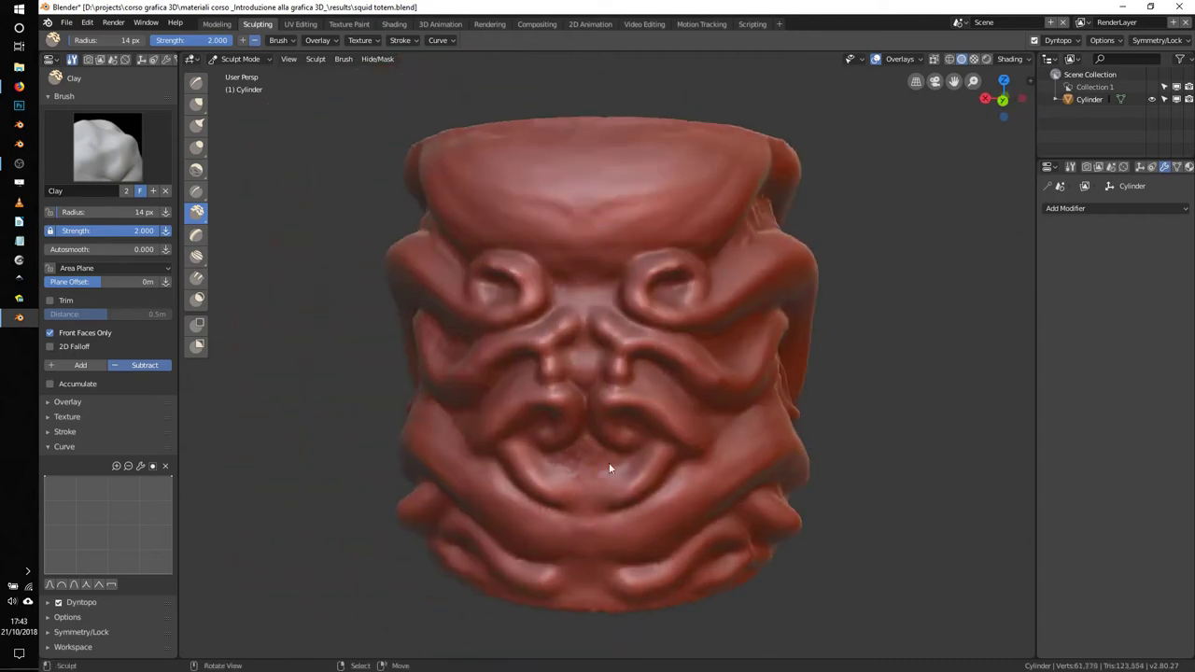
pyautogui.moveTo(609, 466)
pyautogui.mouseDown(button='middle')
pyautogui.moveTo(643, 240)
pyautogui.moveTo(654, 306)
pyautogui.mouseUp(button='middle')
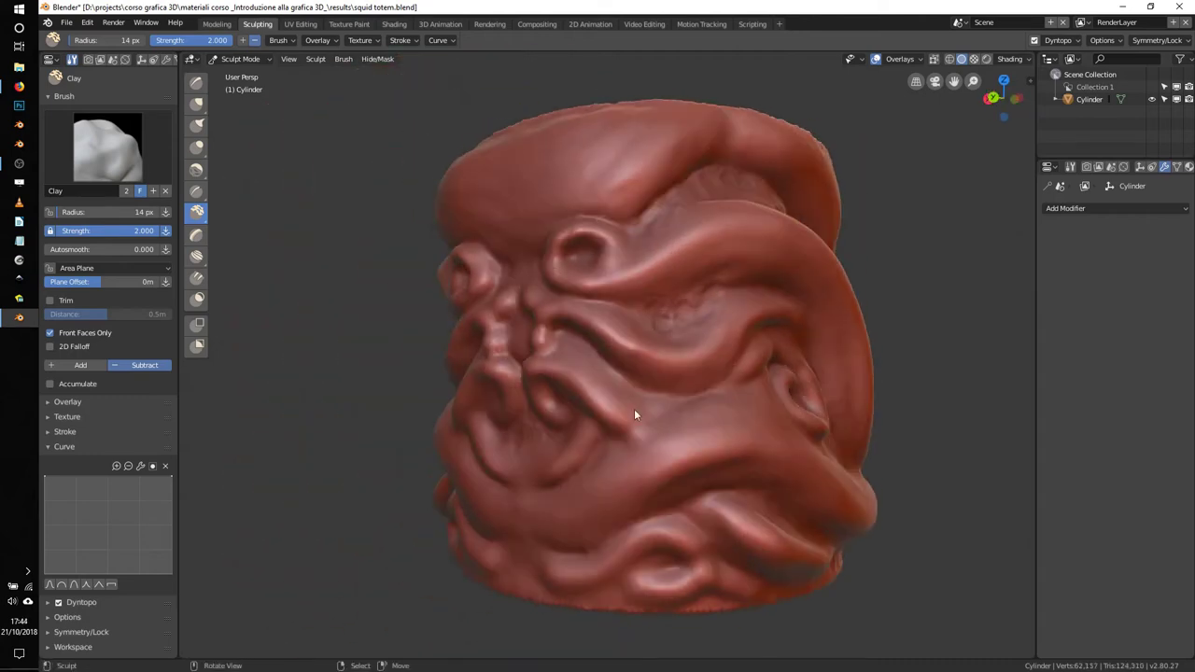
pyautogui.moveTo(634, 414)
pyautogui.mouseDown(button='middle')
pyautogui.moveTo(567, 555)
pyautogui.moveTo(757, 319)
pyautogui.mouseUp(button='middle')
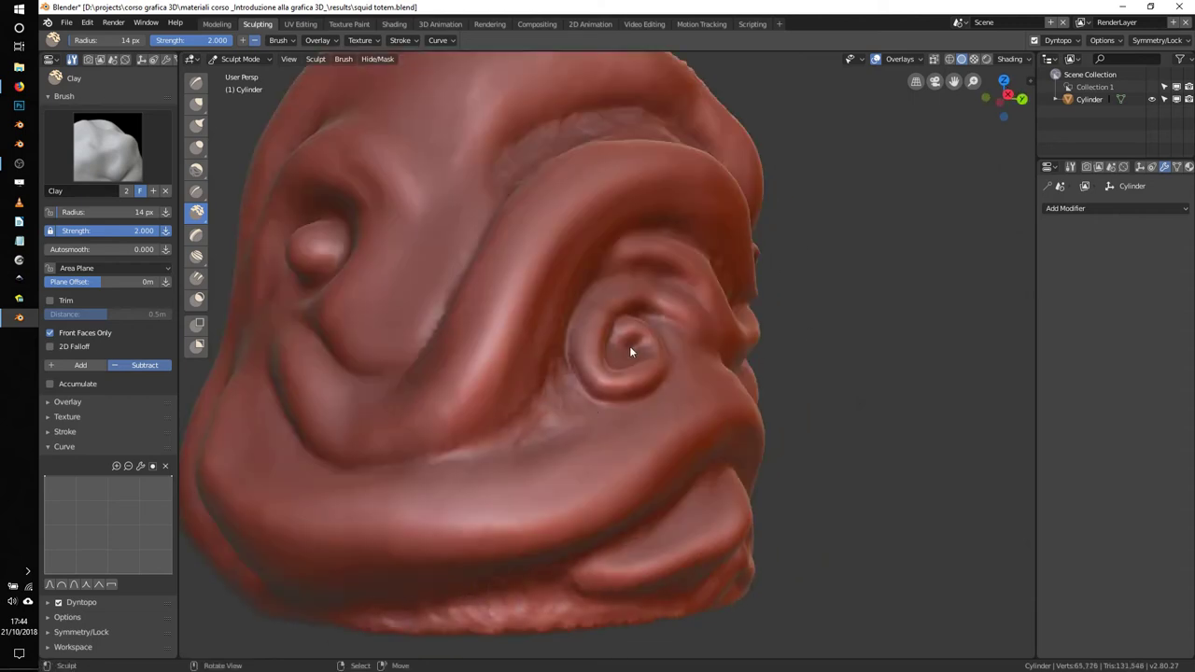
pyautogui.scroll(-5, 709, 313)
pyautogui.press('KP_1')
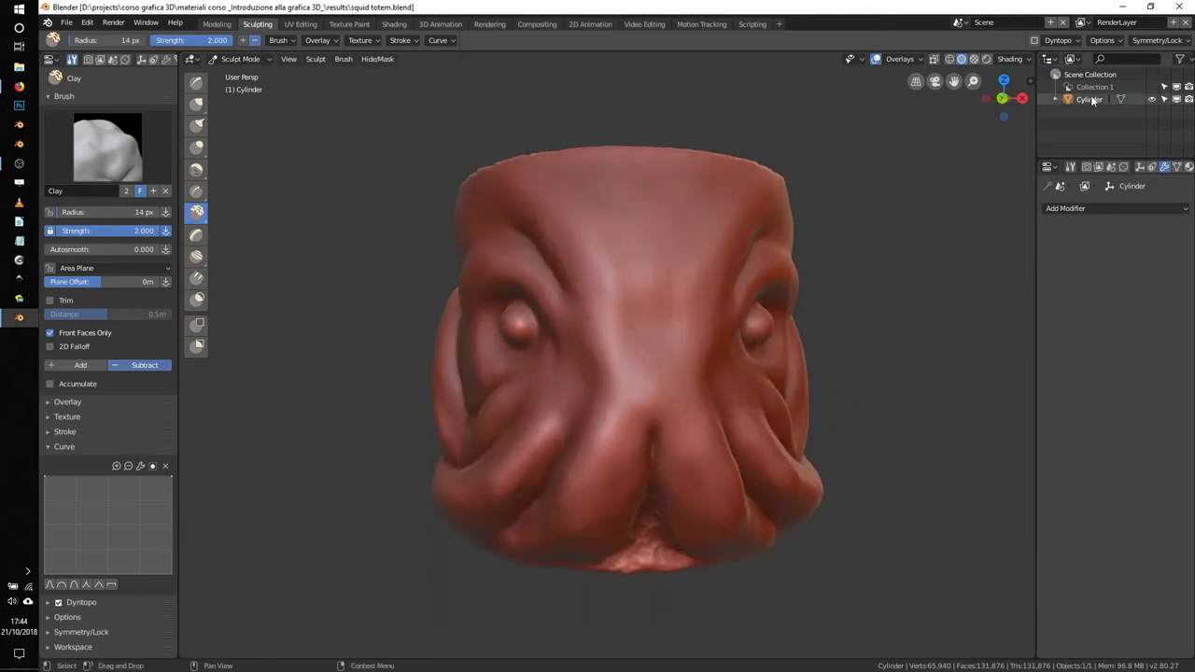
pyautogui.click(1111, 99)
pyautogui.write('sq')
# Rename the object to squid and switch the Clay brush from Subtract to Add.
pyautogui.press('Return')
pyautogui.moveTo(771, 365)
pyautogui.mouseDown(button='middle')
pyautogui.moveTo(852, 370)
pyautogui.moveTo(711, 342)
pyautogui.moveTo(537, 369)
pyautogui.moveTo(642, 259)
pyautogui.moveTo(767, 254)
pyautogui.moveTo(743, 298)
pyautogui.moveTo(689, 309)
pyautogui.moveTo(643, 381)
pyautogui.mouseUp(button='middle')
pyautogui.click(80, 364)
pyautogui.click(1157, 40)
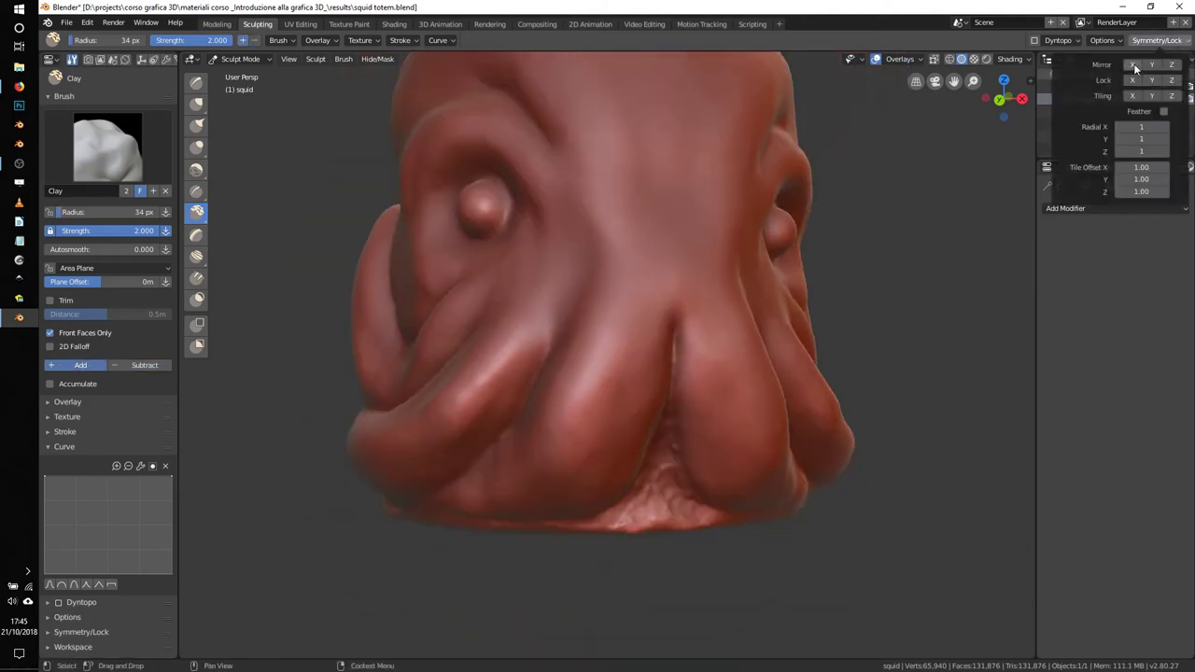
pyautogui.moveTo(934, 234)
pyautogui.mouseDown(button='middle')
pyautogui.moveTo(686, 466)
pyautogui.moveTo(574, 292)
pyautogui.moveTo(828, 137)
pyautogui.mouseUp(button='middle')
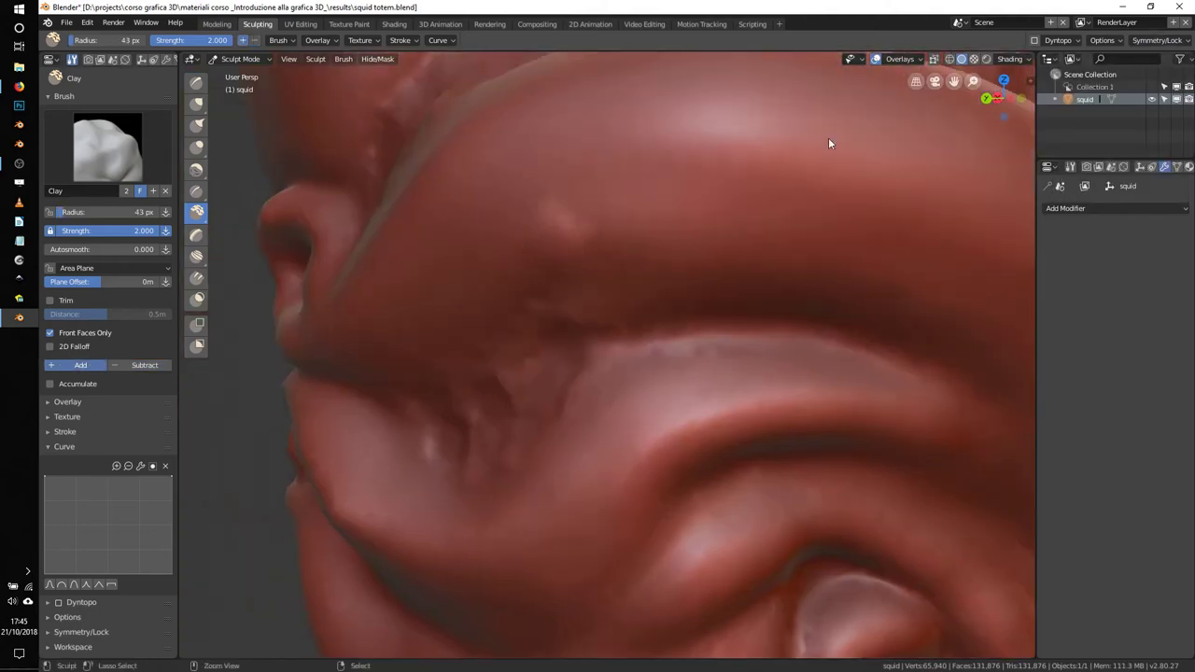
# Enable dynamic topology and set the Clay brush to strength 3 with autosmooth 0.734.
pyautogui.hotkey('ctrl', 'd')
pyautogui.click(738, 200)
pyautogui.moveTo(738, 199); pyautogui.dragTo(701, 228, button='middle')
pyautogui.scroll(3, 701, 228)
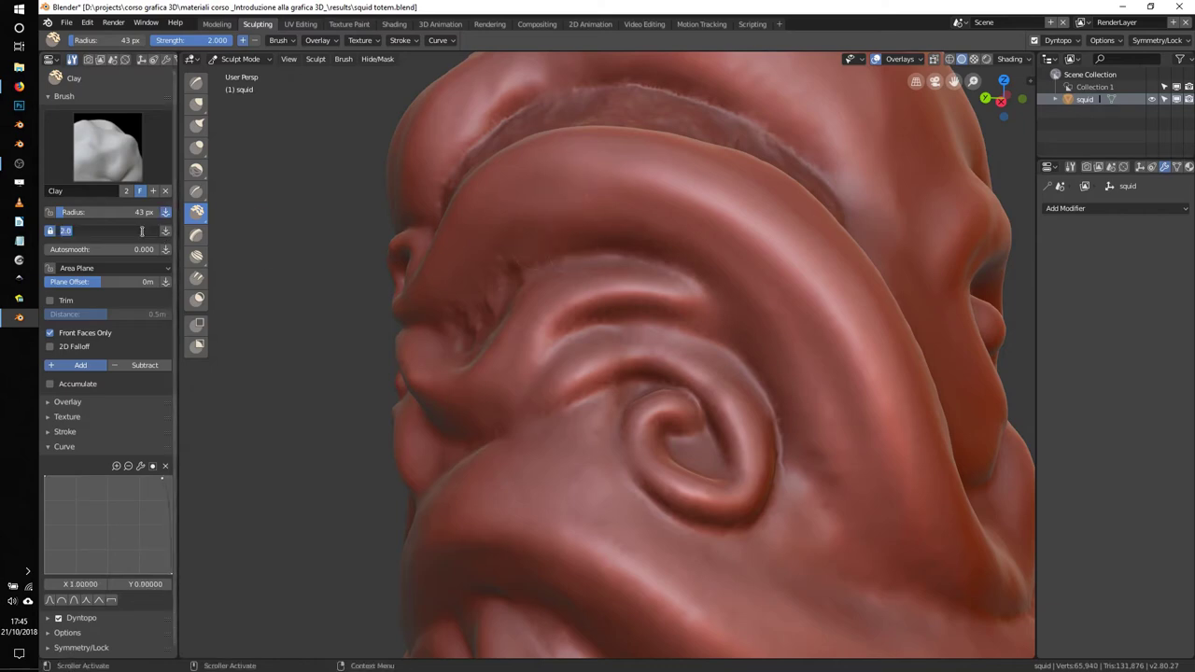
pyautogui.write('1')
pyautogui.press('Return')
pyautogui.moveTo(523, 280)
pyautogui.mouseDown(button='middle')
pyautogui.moveTo(562, 251)
pyautogui.moveTo(551, 256)
pyautogui.moveTo(691, 345)
pyautogui.mouseUp(button='middle')
pyautogui.moveTo(643, 240)
pyautogui.mouseDown(button='middle')
pyautogui.moveTo(676, 335)
pyautogui.moveTo(454, 268)
pyautogui.mouseUp(button='middle')
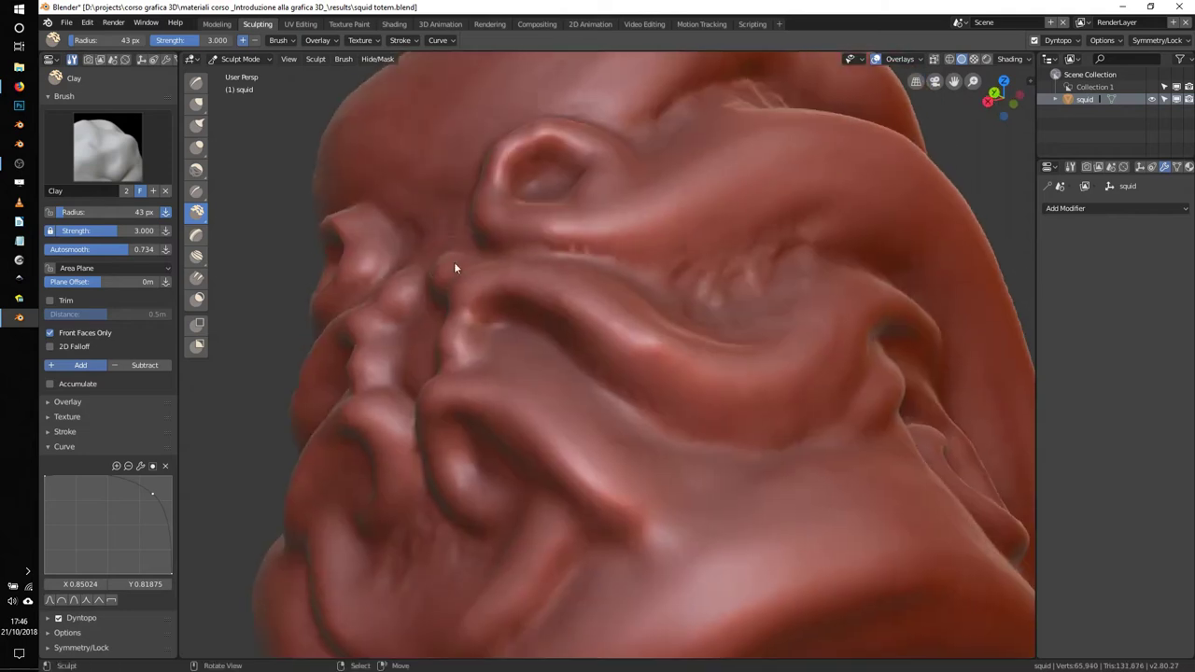
# Set Stroke Method to Space, dab sucker bumps along the tentacles, then select Smooth.
pyautogui.click(65, 431)
pyautogui.click(136, 451)
pyautogui.click(143, 408)
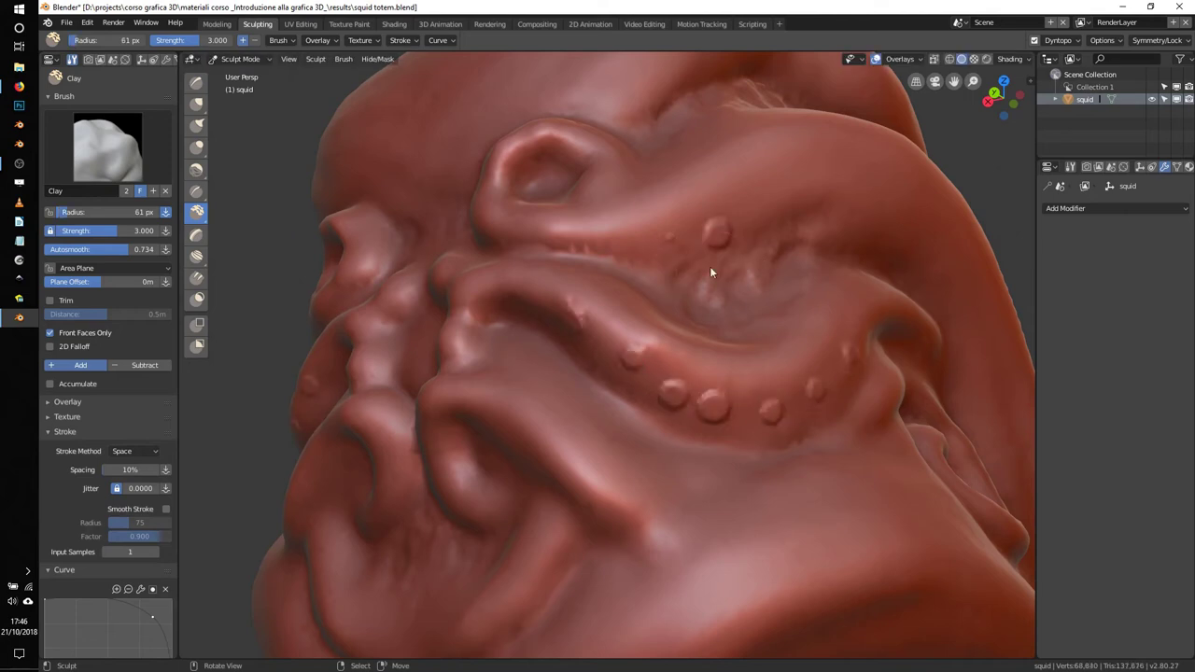
pyautogui.moveTo(523, 448)
pyautogui.mouseDown(button='middle')
pyautogui.moveTo(715, 401)
pyautogui.moveTo(789, 298)
pyautogui.mouseUp(button='middle')
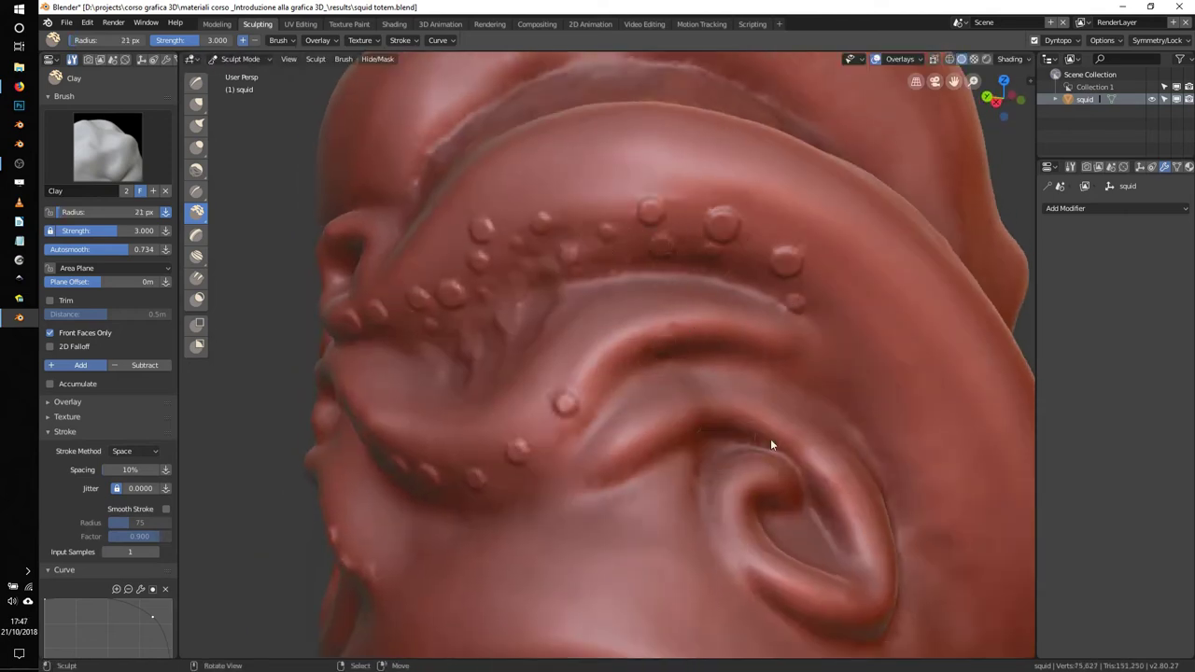
pyautogui.moveTo(770, 439)
pyautogui.mouseDown(button='middle')
pyautogui.moveTo(497, 390)
pyautogui.moveTo(554, 247)
pyautogui.mouseUp(button='middle')
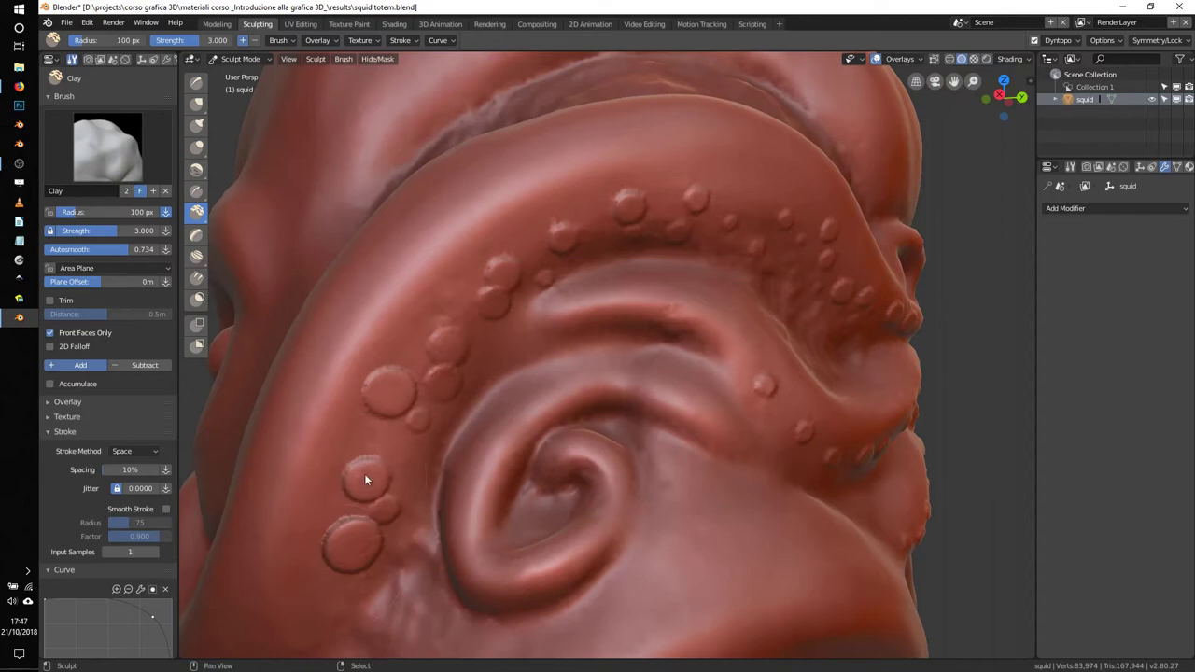
pyautogui.press('s')
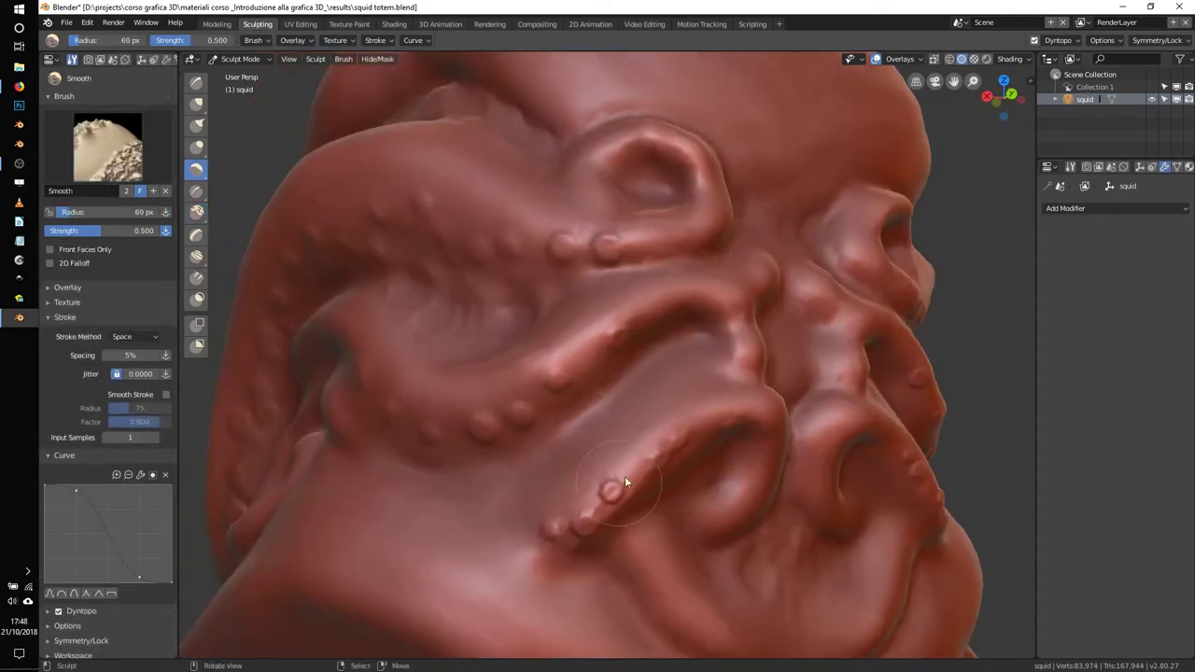
# Preview the whole squid with a shiny grey MatCap in viewport shading.
pyautogui.moveTo(625, 476)
pyautogui.mouseDown(button='middle')
pyautogui.moveTo(660, 331)
pyautogui.moveTo(700, 316)
pyautogui.mouseUp(button='middle')
pyautogui.scroll(-5, 701, 316)
pyautogui.moveTo(613, 284)
pyautogui.mouseDown(button='middle')
pyautogui.moveTo(654, 361)
pyautogui.moveTo(529, 273)
pyautogui.moveTo(674, 265)
pyautogui.mouseUp(button='middle')
pyautogui.click(1017, 58)
pyautogui.click(813, 182)
pyautogui.moveTo(813, 182)
pyautogui.mouseDown(button='middle')
pyautogui.moveTo(589, 271)
pyautogui.moveTo(811, 315)
pyautogui.moveTo(867, 288)
pyautogui.moveTo(849, 293)
pyautogui.mouseUp(button='middle')
# Switch to the SculptDraw brush and refine the details around the eye.
pyautogui.scroll(4, 764, 301)
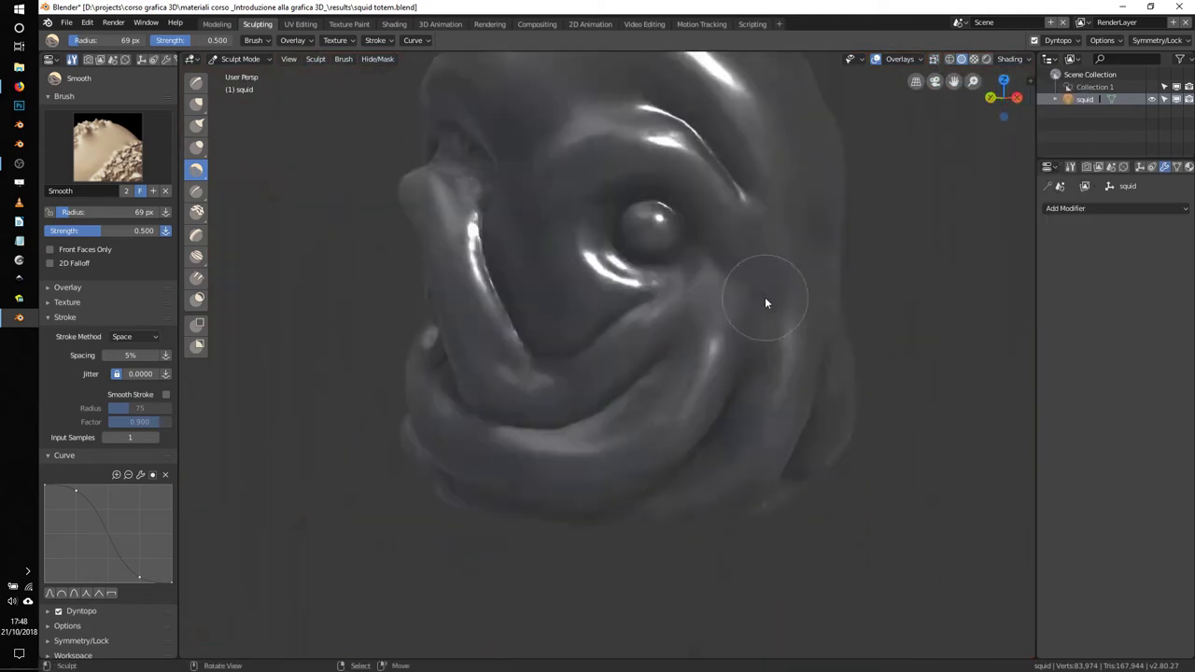
pyautogui.scroll(2, 764, 302)
pyautogui.press('x')
pyautogui.scroll(-5, 720, 328)
pyautogui.scroll(6, 653, 293)
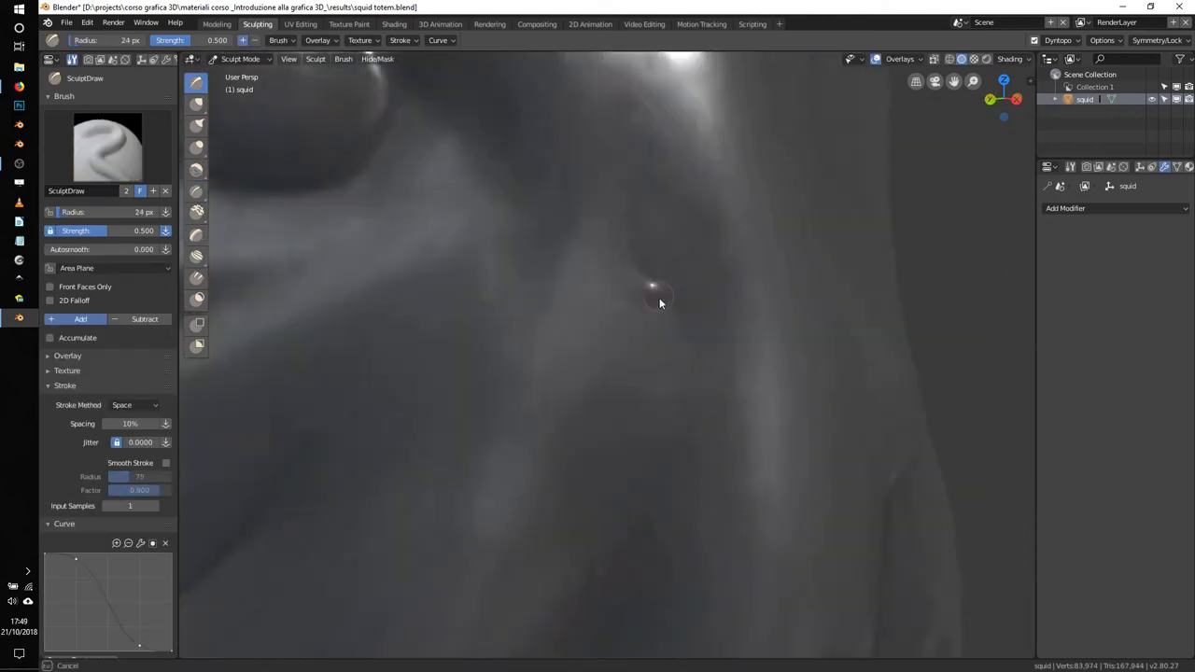
pyautogui.scroll(-6, 546, 328)
pyautogui.scroll(5, 636, 348)
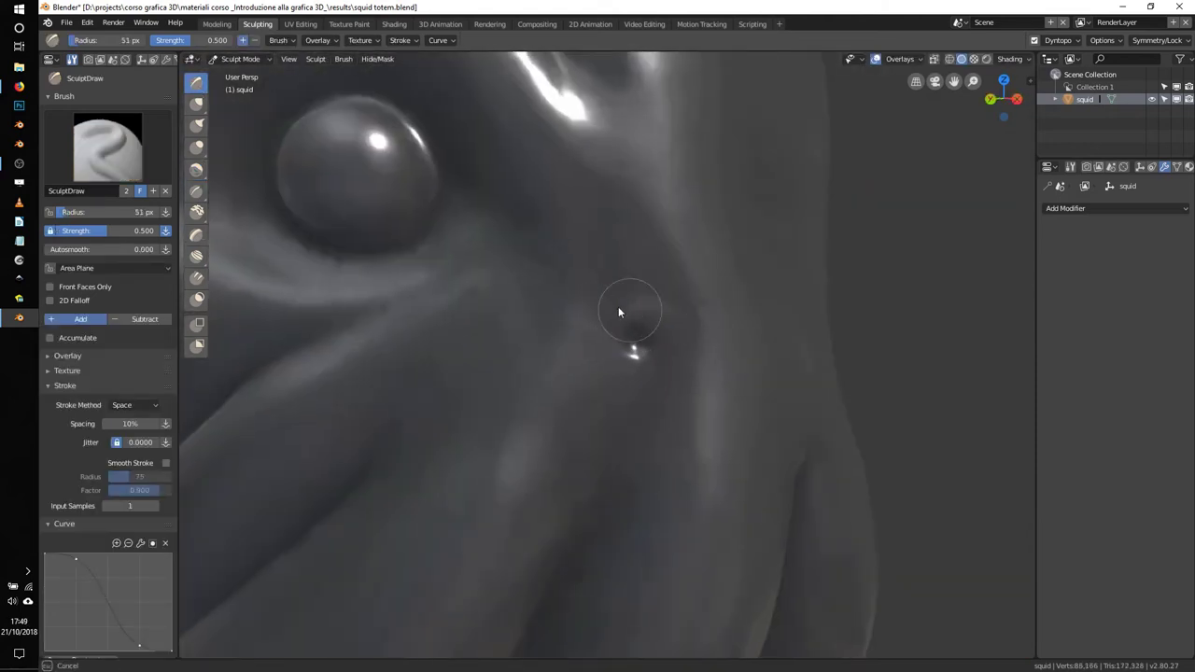
pyautogui.scroll(-5, 618, 313)
pyautogui.scroll(6, 317, 383)
pyautogui.scroll(-5, 318, 382)
pyautogui.moveTo(317, 382)
pyautogui.mouseDown(button='middle')
pyautogui.moveTo(702, 390)
pyautogui.moveTo(520, 402)
pyautogui.moveTo(553, 342)
pyautogui.moveTo(702, 262)
pyautogui.moveTo(603, 274)
pyautogui.moveTo(890, 288)
pyautogui.moveTo(701, 283)
pyautogui.mouseUp(button='middle')
pyautogui.scroll(-3, 595, 325)
pyautogui.scroll(3, 603, 274)
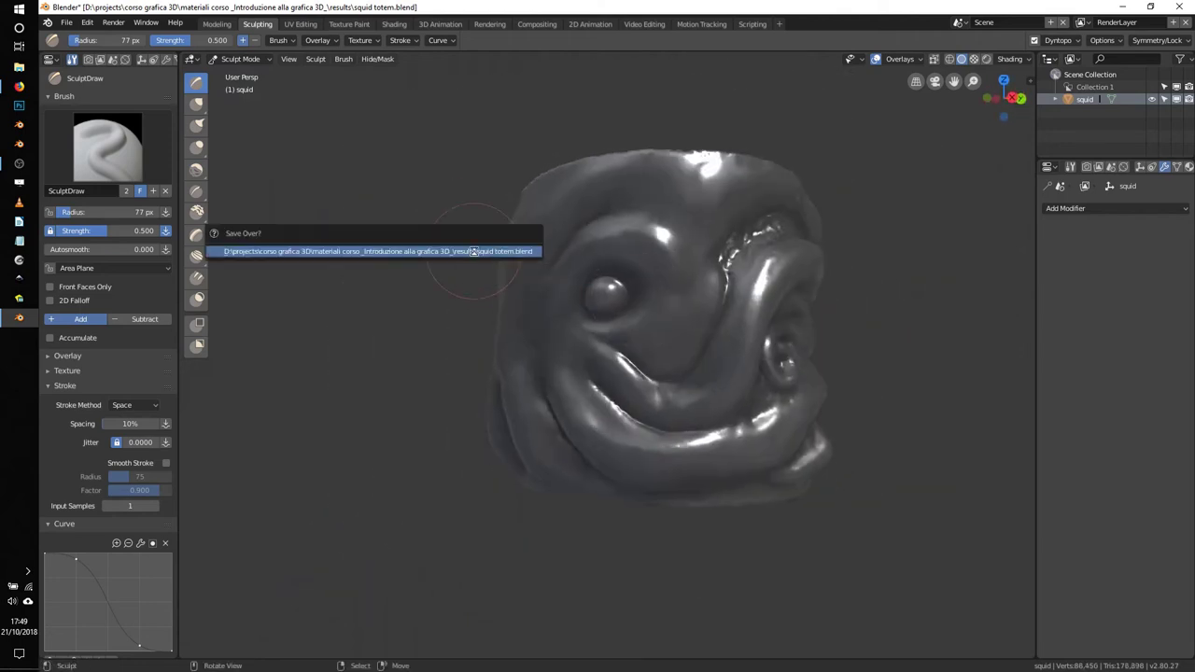
# Go to the Shading workspace and move the Principled BSDF node aside.
pyautogui.click(395, 24)
pyautogui.scroll(3, 597, 206)
pyautogui.moveTo(597, 205); pyautogui.dragTo(653, 215, button='middle')
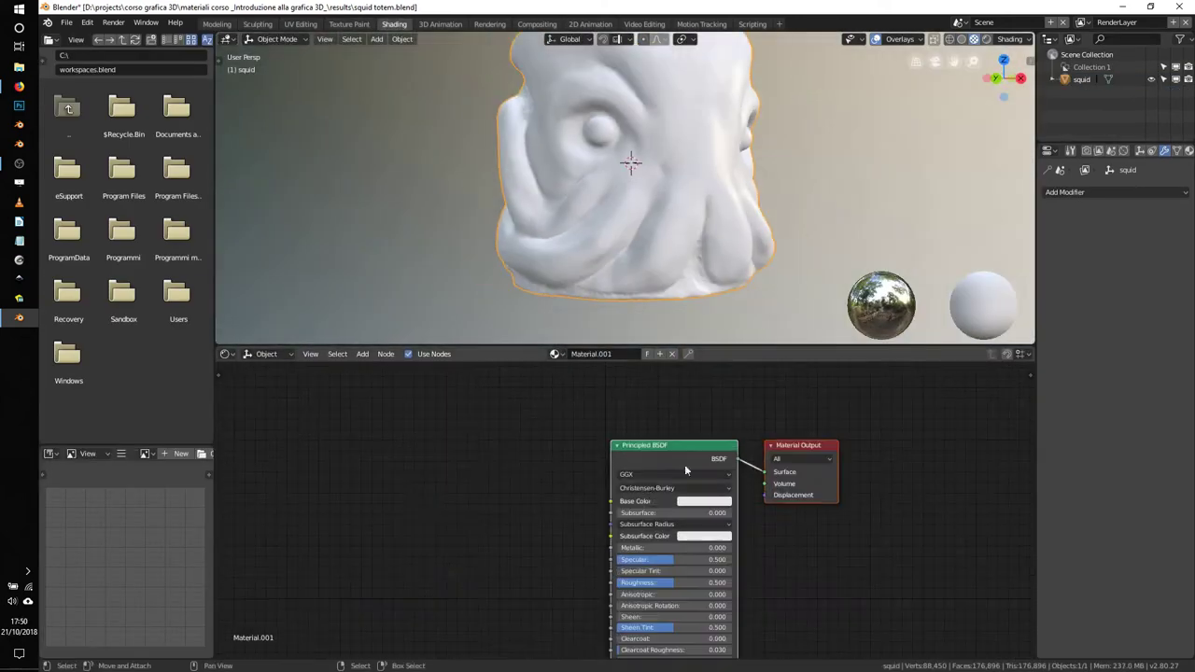
pyautogui.moveTo(684, 464); pyautogui.dragTo(660, 474)
# Route Geometry Pointiness through a centred ColorRamp into Base Color and preview it rendered.
pyautogui.hotkey('shift', 'a')
pyautogui.click(483, 325)
pyautogui.click(401, 439)
pyautogui.moveTo(440, 529)
pyautogui.mouseDown()
pyautogui.moveTo(586, 510)
pyautogui.moveTo(495, 533)
pyautogui.mouseUp()
pyautogui.click(567, 468)
pyautogui.click(493, 495)
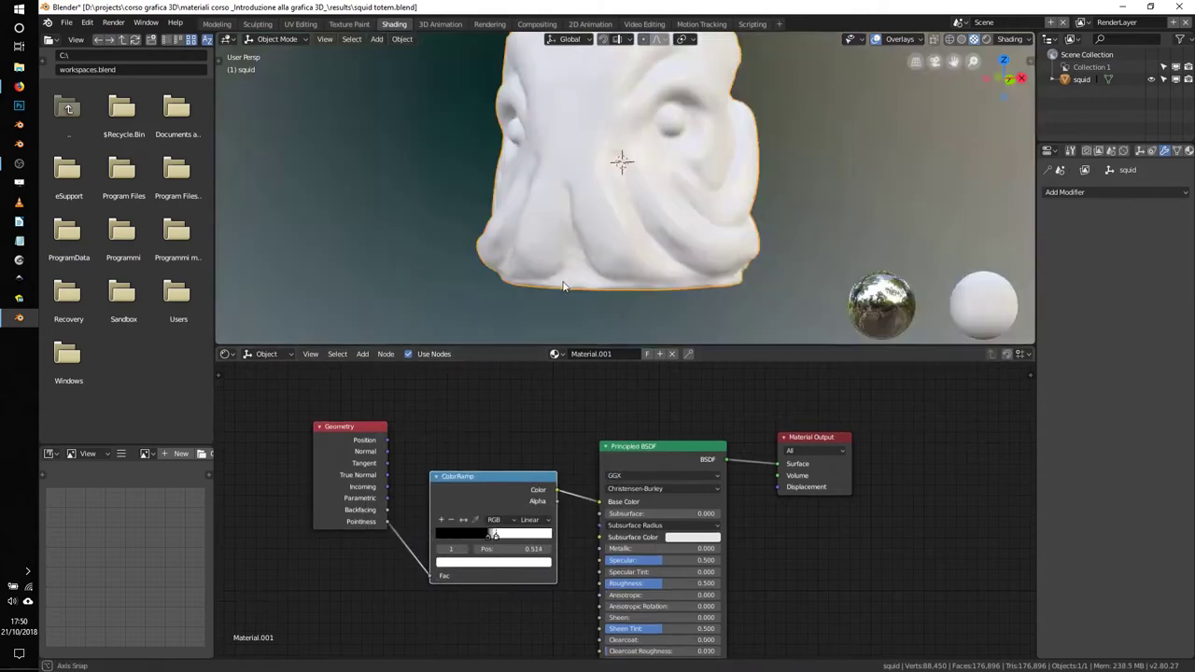
pyautogui.click(985, 39)
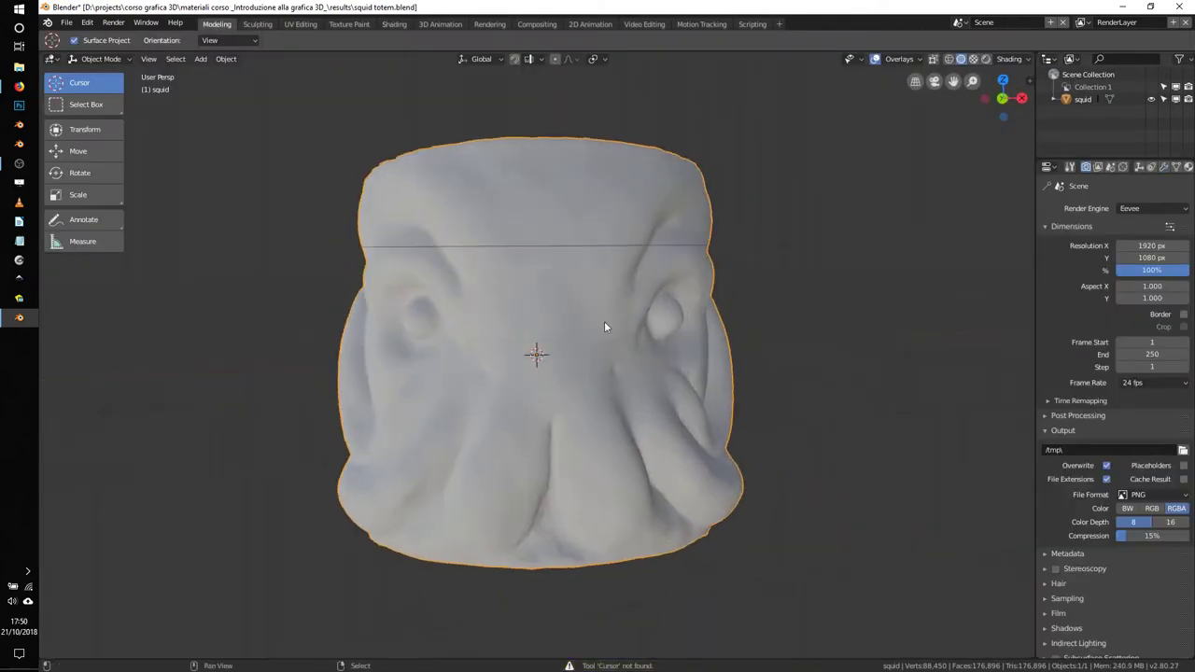
# Use the vignaioli_night HDRI as the world environment texture at strength 0.13.
pyautogui.moveTo(604, 321); pyautogui.dragTo(1123, 236, button='middle')
pyautogui.click(1120, 245)
pyautogui.click(1148, 290)
pyautogui.click(915, 152)
pyautogui.click(1153, 306)
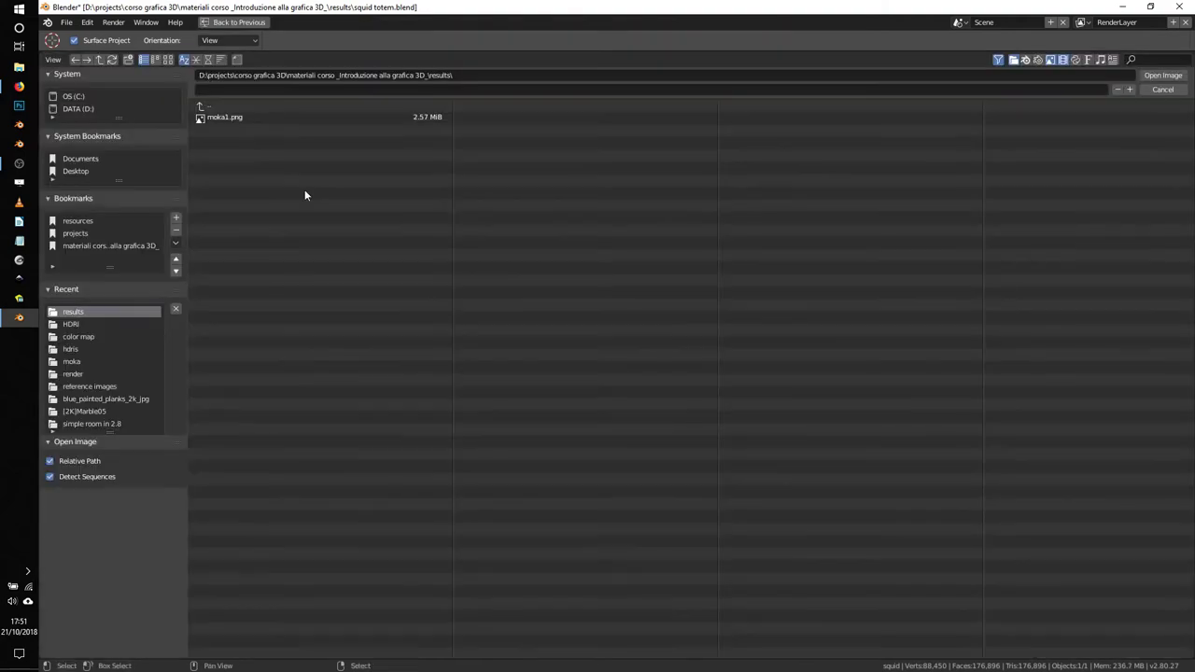
pyautogui.doubleClick(427, 350)
pyautogui.hotkey('shift', 'z')
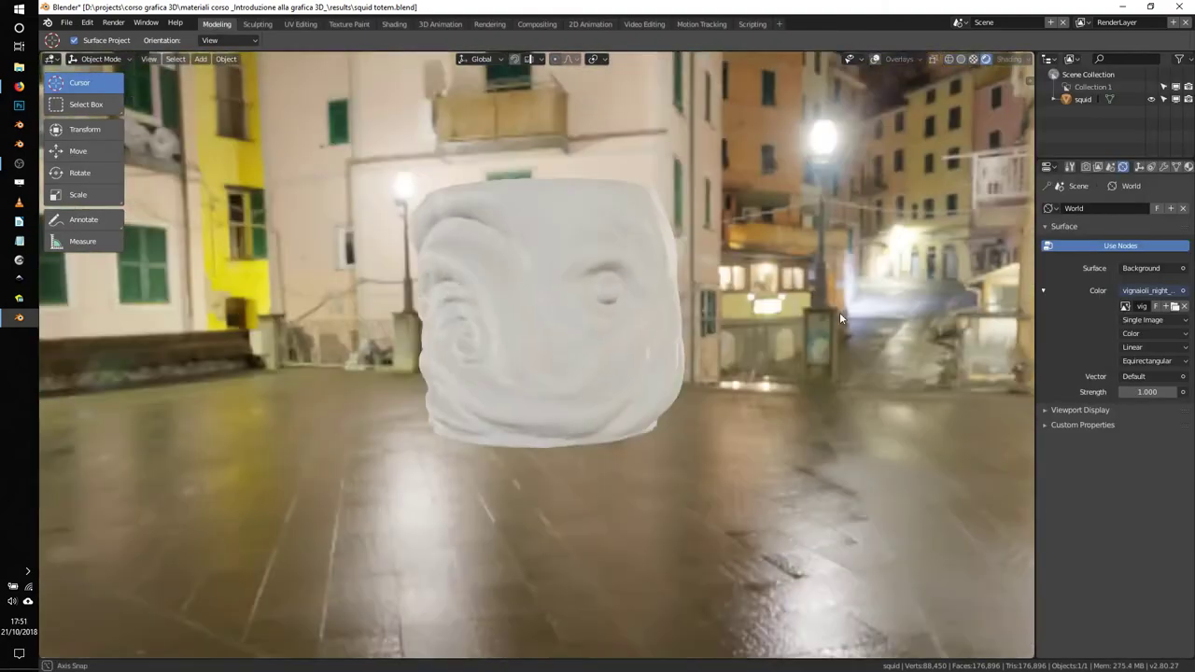
pyautogui.doubleClick(1146, 391)
pyautogui.write('0.13')
pyautogui.press('Return')
# Add a point light and move it into position beside the squid.
pyautogui.hotkey('shift', 'a')
pyautogui.click(762, 495)
pyautogui.press('g')
pyautogui.click(359, 183)
pyautogui.moveTo(359, 183)
pyautogui.mouseDown(button='middle')
pyautogui.moveTo(664, 259)
pyautogui.moveTo(590, 320)
pyautogui.moveTo(654, 271)
pyautogui.mouseUp(button='middle')
# Make the second light orange, enlarge its radius, and reselect the squid mesh.
pyautogui.click(1176, 166)
pyautogui.click(1142, 276)
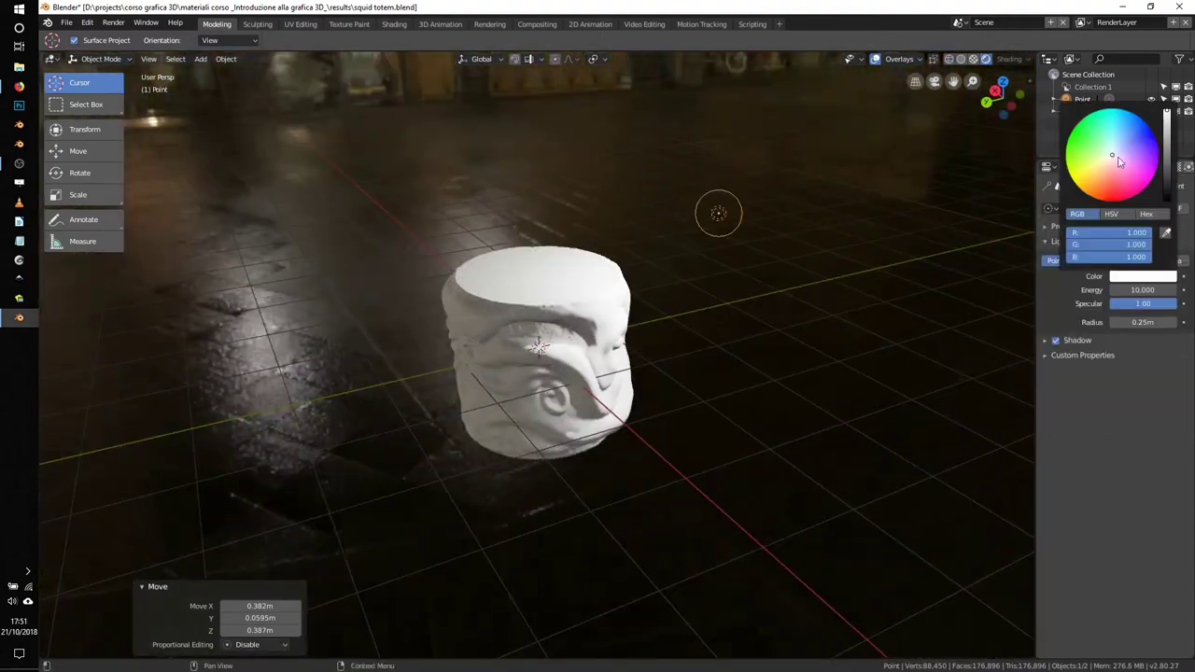
pyautogui.click(1076, 156)
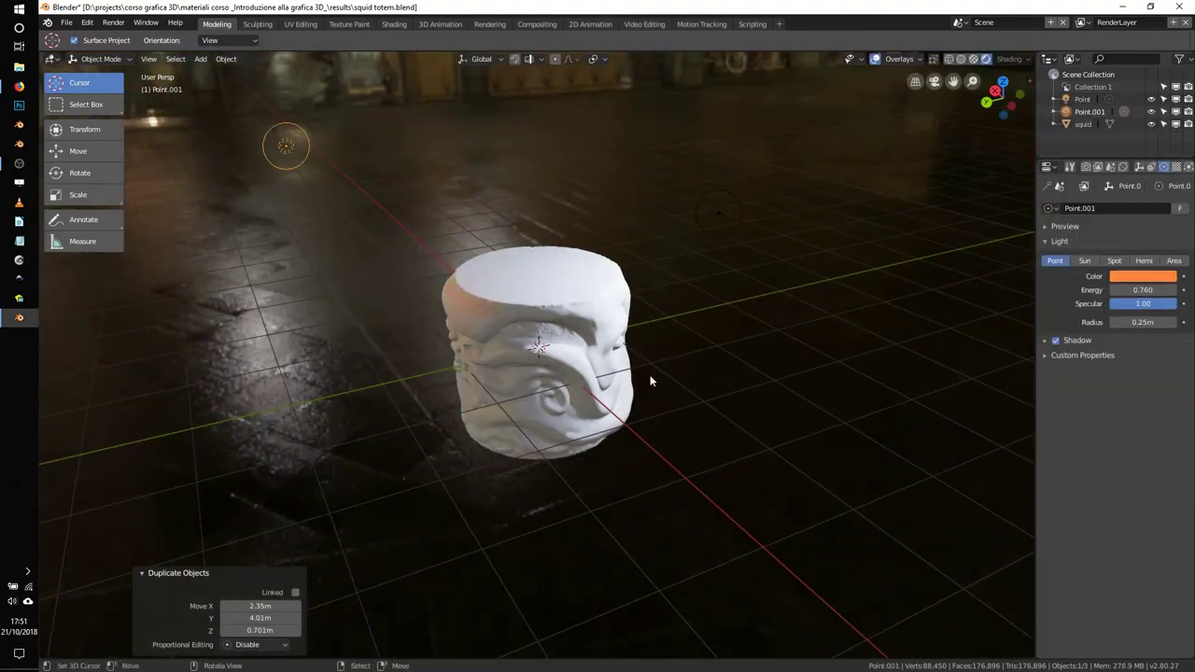
pyautogui.moveTo(654, 280); pyautogui.dragTo(597, 318, button='middle')
pyautogui.moveTo(1143, 322); pyautogui.dragTo(1176, 322)
pyautogui.moveTo(840, 336)
pyautogui.mouseDown(button='middle')
pyautogui.moveTo(984, 345)
pyautogui.moveTo(638, 304)
pyautogui.moveTo(643, 287)
pyautogui.moveTo(688, 308)
pyautogui.moveTo(807, 262)
pyautogui.mouseUp(button='middle')
pyautogui.click(689, 308)
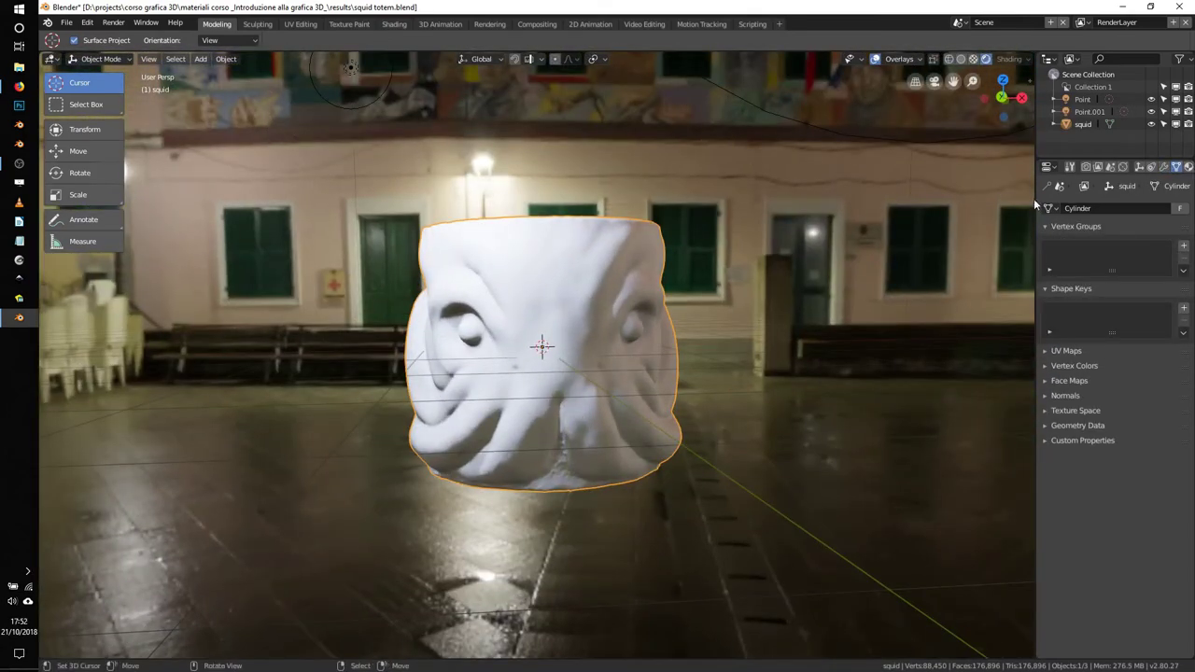
# Widen the Properties editor and expand the Ambient Occlusion render settings.
pyautogui.moveTo(1034, 198); pyautogui.dragTo(973, 198)
pyautogui.click(1125, 167)
pyautogui.moveTo(672, 354)
pyautogui.mouseDown(button='middle')
pyautogui.moveTo(743, 381)
pyautogui.moveTo(775, 373)
pyautogui.mouseUp(button='middle')
pyautogui.click(1022, 166)
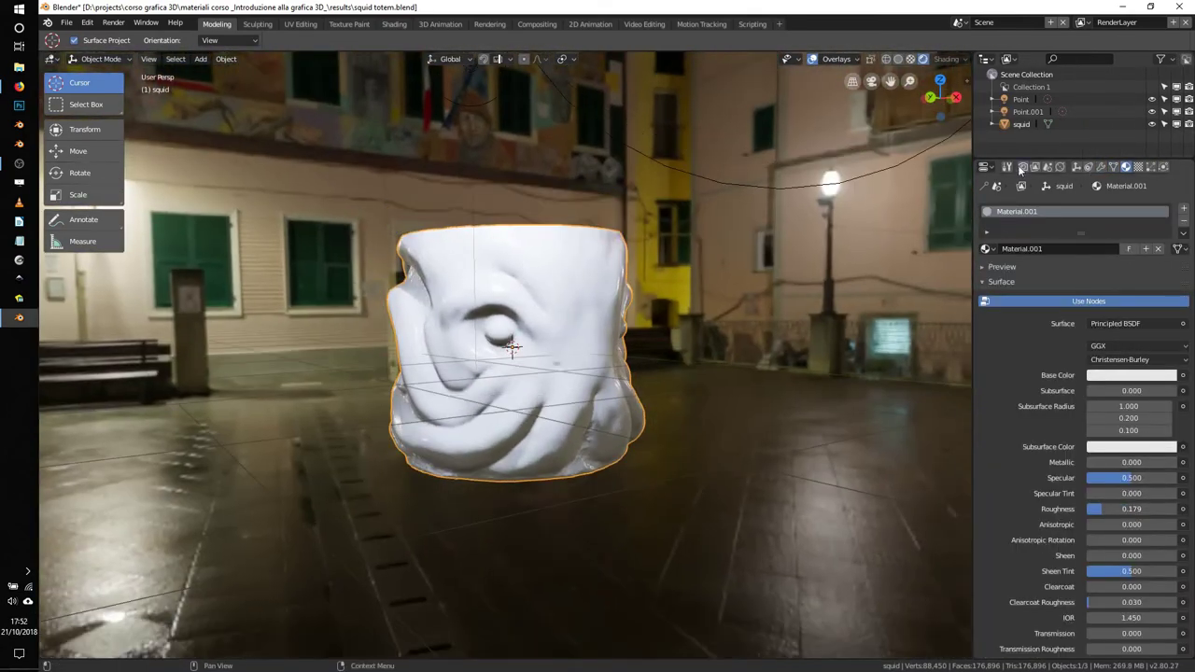
pyautogui.click(988, 576)
# Select the Point light and show its Light properties to set Energy to 1.38.
pyautogui.press('KP_Decimal')
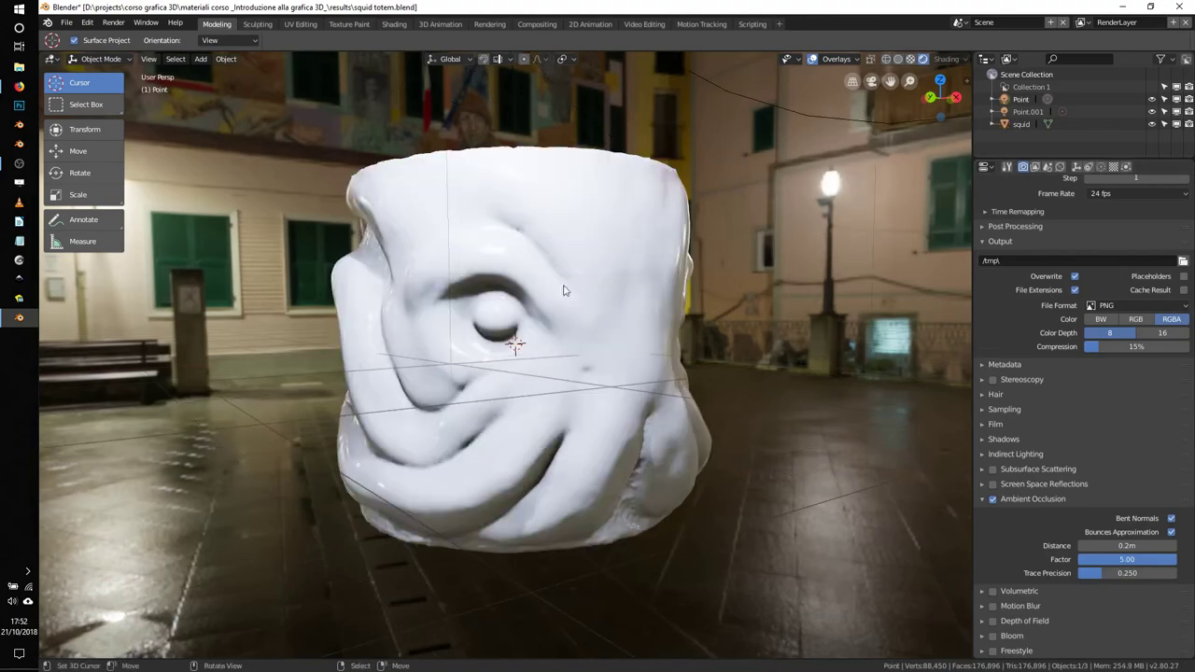
pyautogui.click(1047, 99)
pyautogui.moveTo(736, 393); pyautogui.dragTo(840, 411, button='middle')
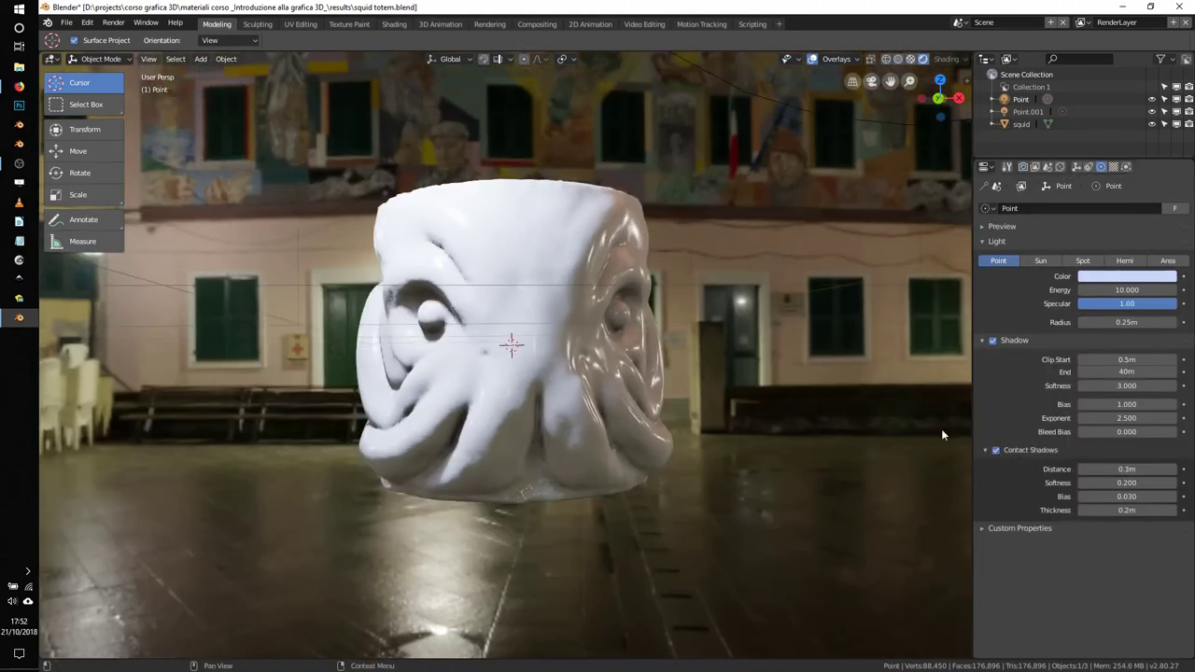
pyautogui.moveTo(941, 434)
pyautogui.mouseDown(button='middle')
pyautogui.moveTo(649, 278)
pyautogui.moveTo(512, 252)
pyautogui.mouseUp(button='middle')
pyautogui.click(513, 252)
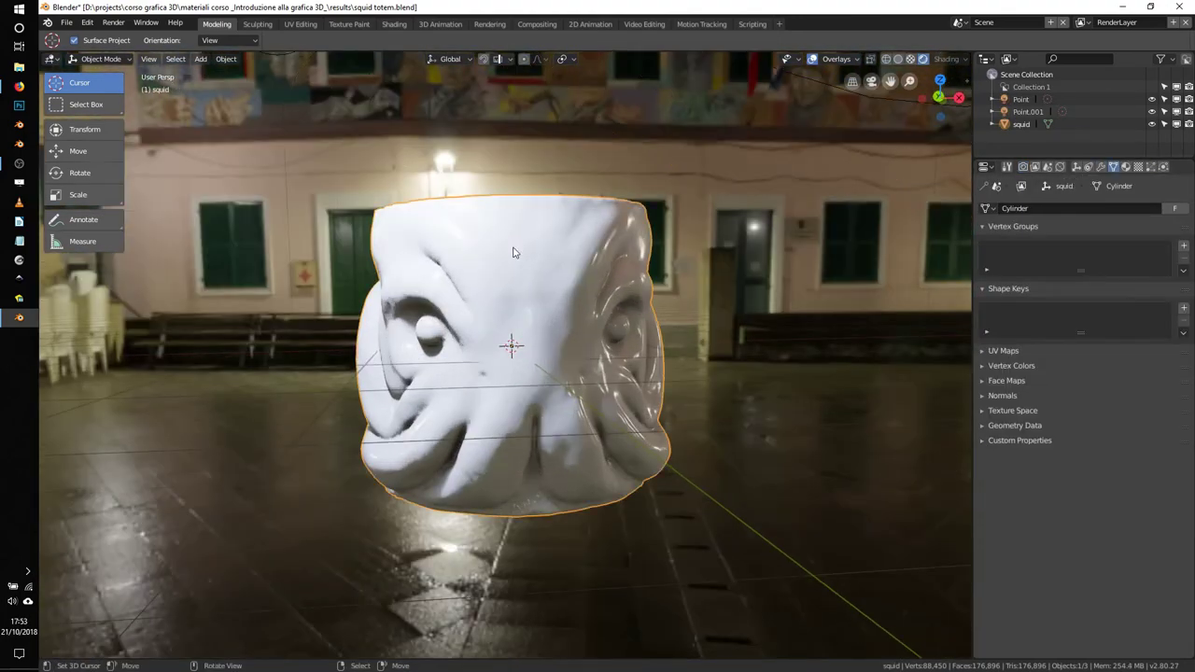
pyautogui.click(1023, 166)
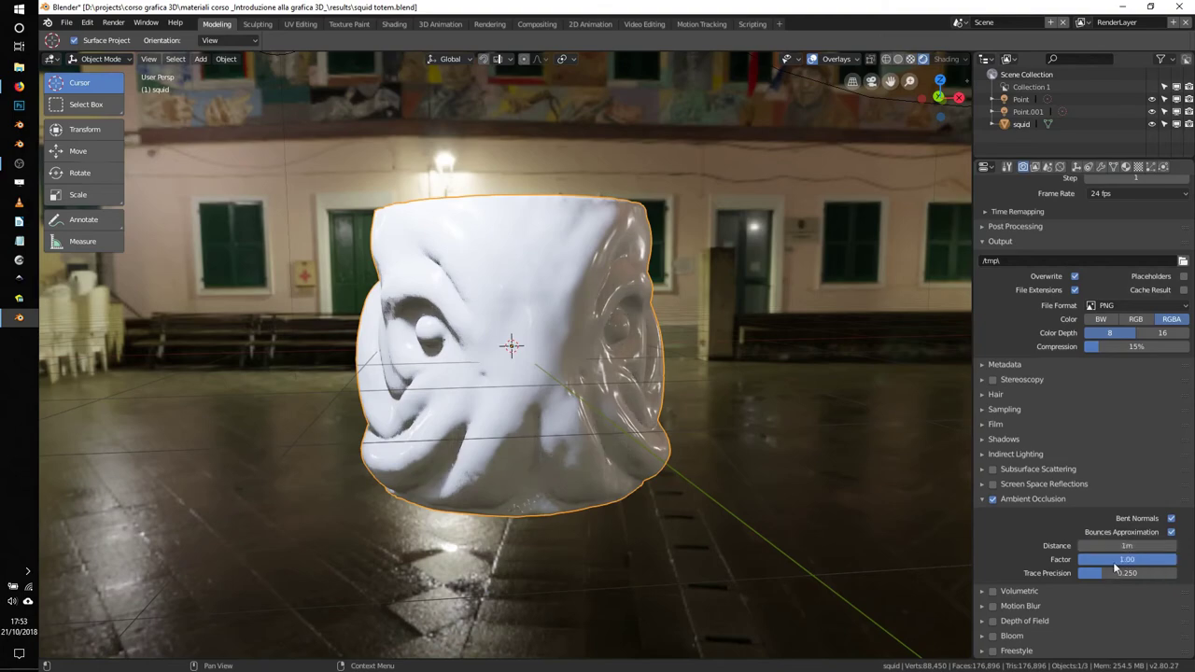
pyautogui.moveTo(933, 429)
pyautogui.mouseDown(button='middle')
pyautogui.moveTo(871, 410)
pyautogui.moveTo(495, 168)
pyautogui.mouseUp(button='middle')
pyautogui.click(494, 168)
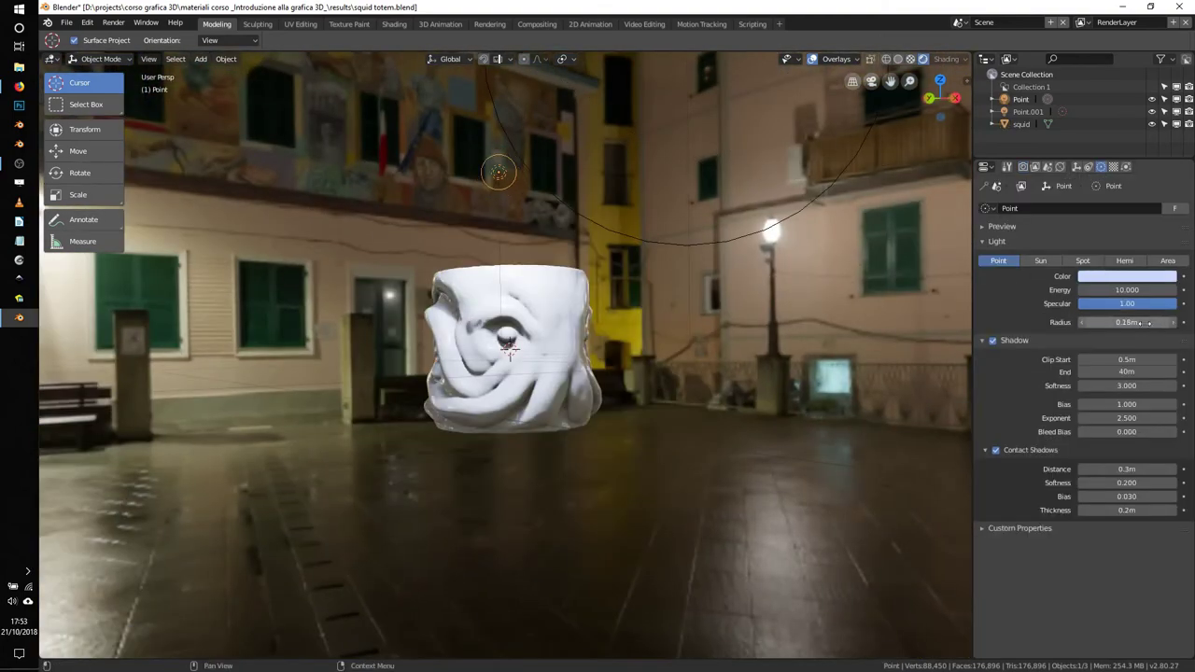
# Select the squid totem and scroll down through its properties.
pyautogui.moveTo(587, 315); pyautogui.dragTo(588, 332, button='middle')
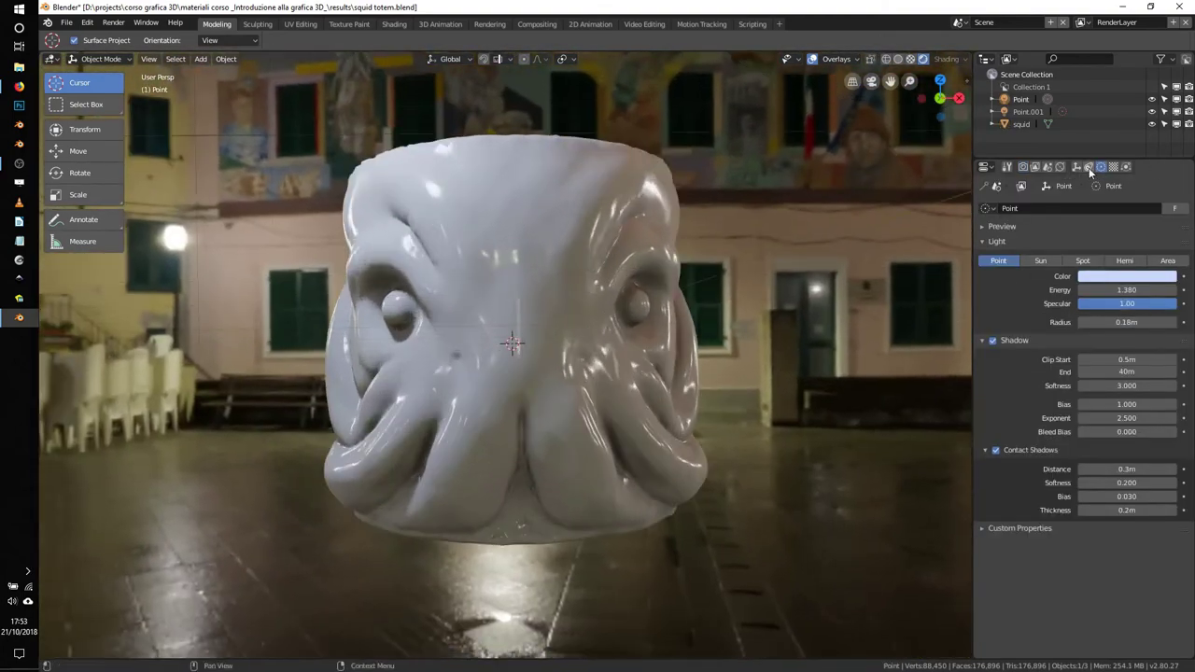
pyautogui.click(1021, 123)
pyautogui.scroll(-3, 1083, 420)
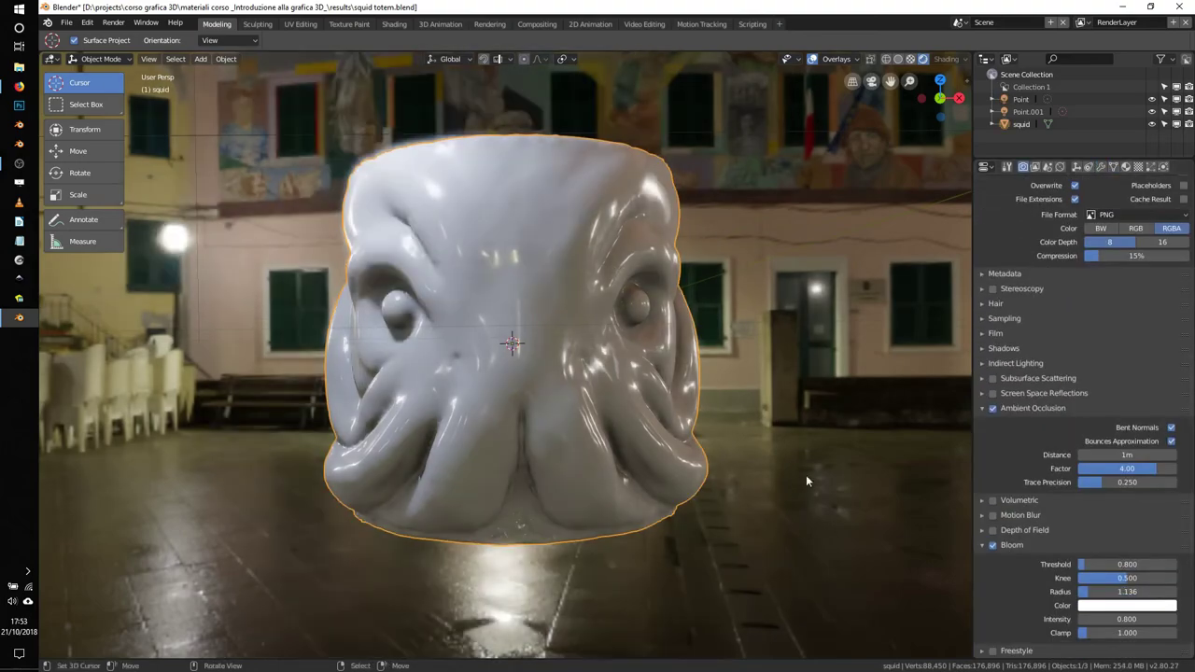
pyautogui.moveTo(807, 480)
pyautogui.mouseDown(button='middle')
pyautogui.moveTo(813, 347)
pyautogui.moveTo(704, 353)
pyautogui.moveTo(765, 373)
pyautogui.mouseUp(button='middle')
# Feed the squid's Base Color from an Image Texture loaded with the SmudgesLarge VAR2 6K JPG.
pyautogui.click(1125, 166)
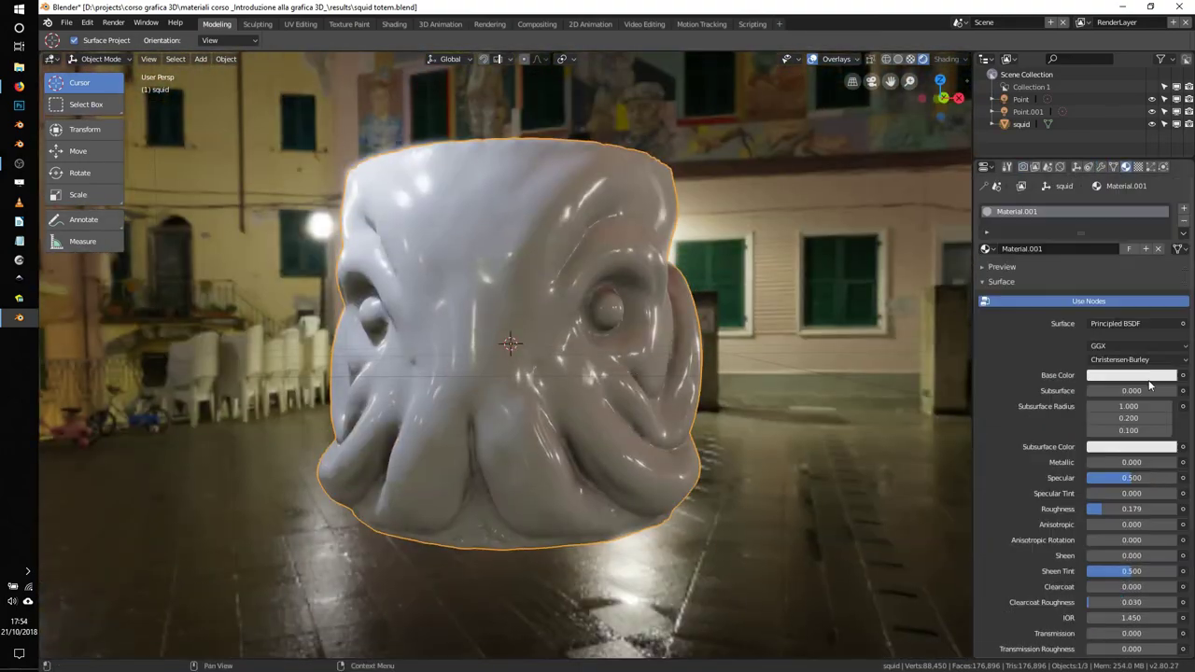
pyautogui.click(1183, 375)
pyautogui.click(878, 223)
pyautogui.click(1143, 404)
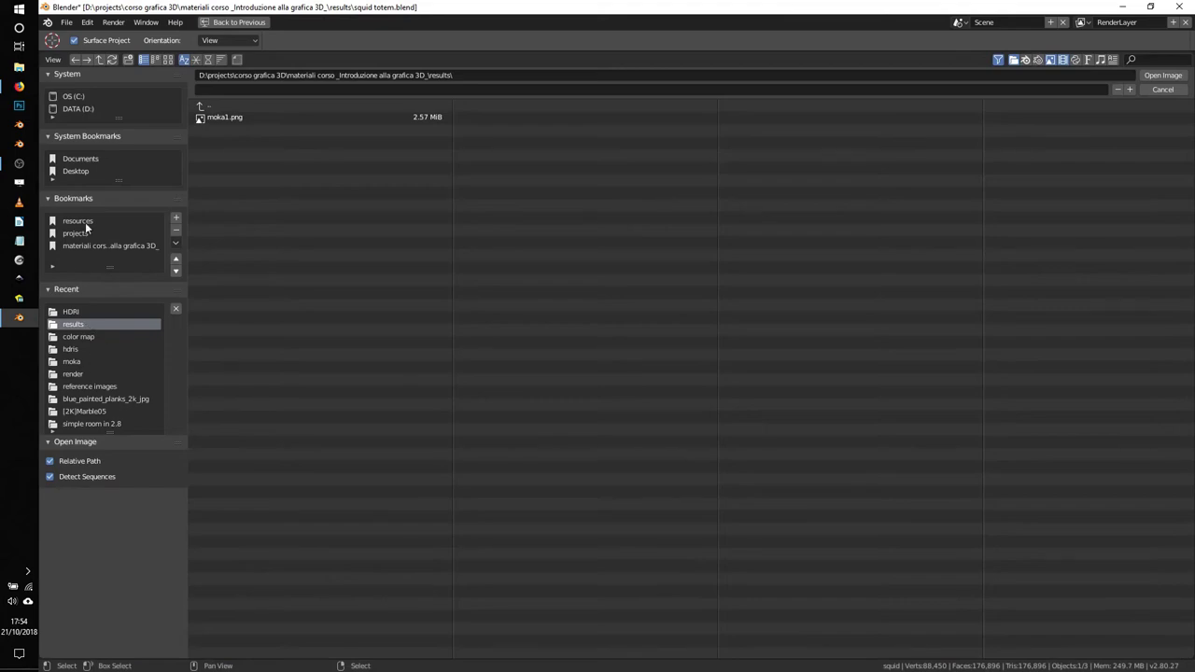
pyautogui.doubleClick(224, 204)
pyautogui.doubleClick(346, 157)
pyautogui.doubleClick(339, 150)
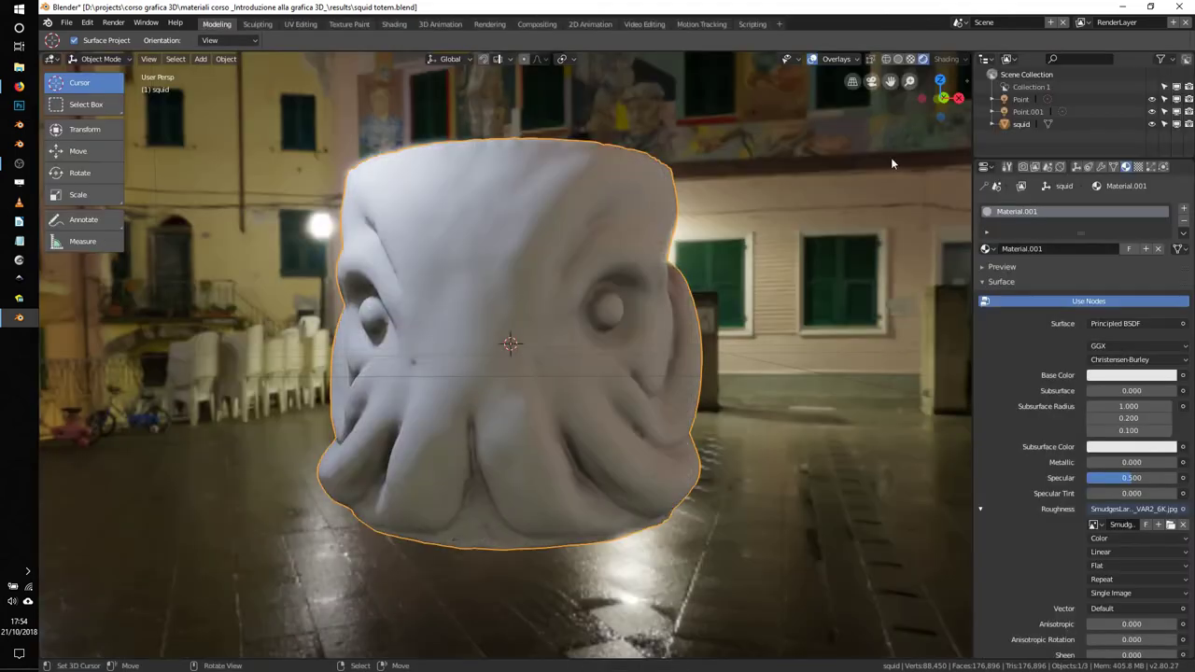
# Turn the split area into the Shader Editor and set the texture projection to Box.
pyautogui.click(644, 59)
pyautogui.click(671, 132)
pyautogui.click(728, 411)
pyautogui.click(715, 341)
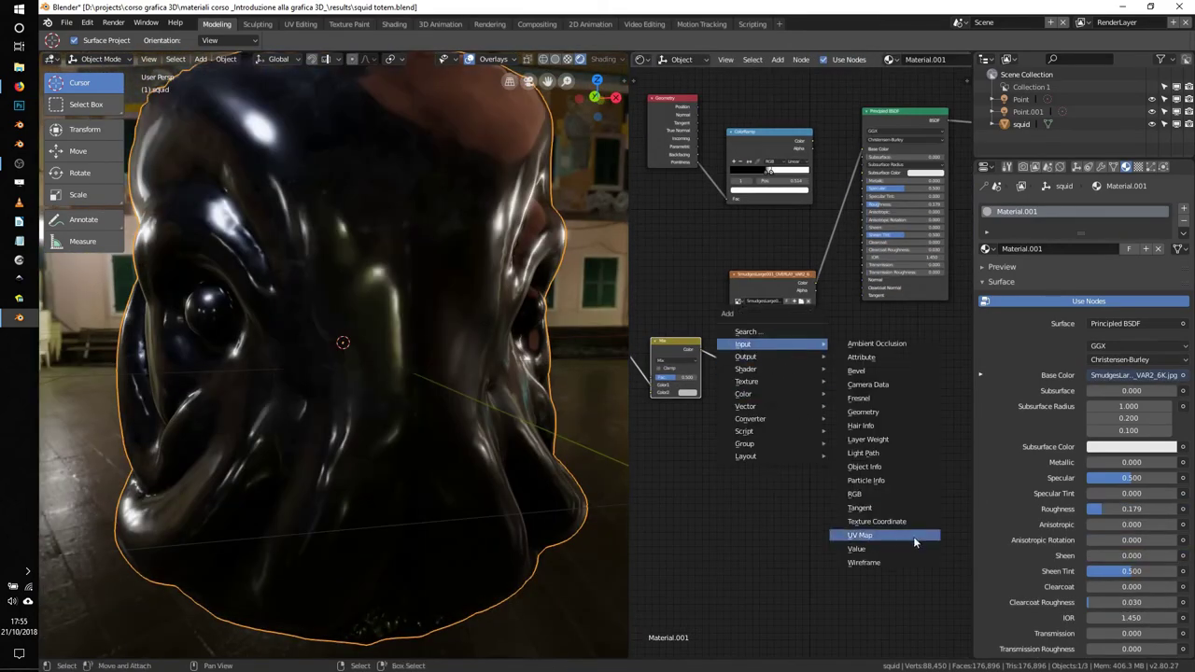
# Preview the smudge texture via Emission with a Darken mix, then reconnect the Principled BSDF.
pyautogui.click(861, 396)
pyautogui.click(772, 399)
pyautogui.scroll(2, 691, 358)
pyautogui.click(819, 354)
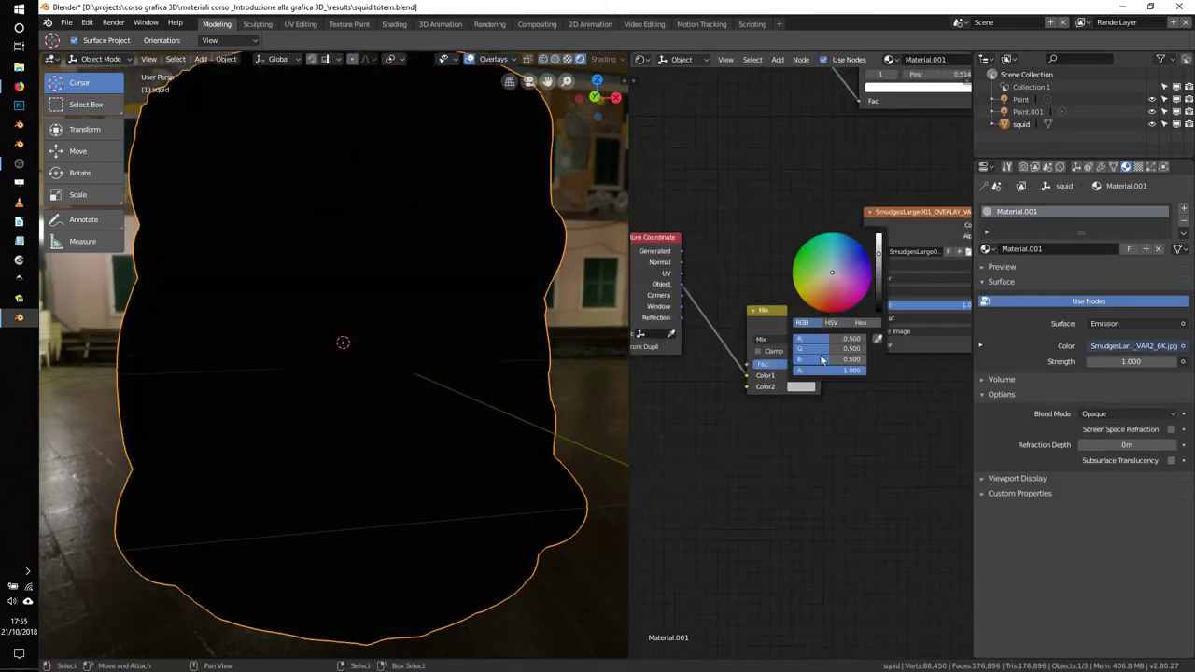
pyautogui.click(780, 311)
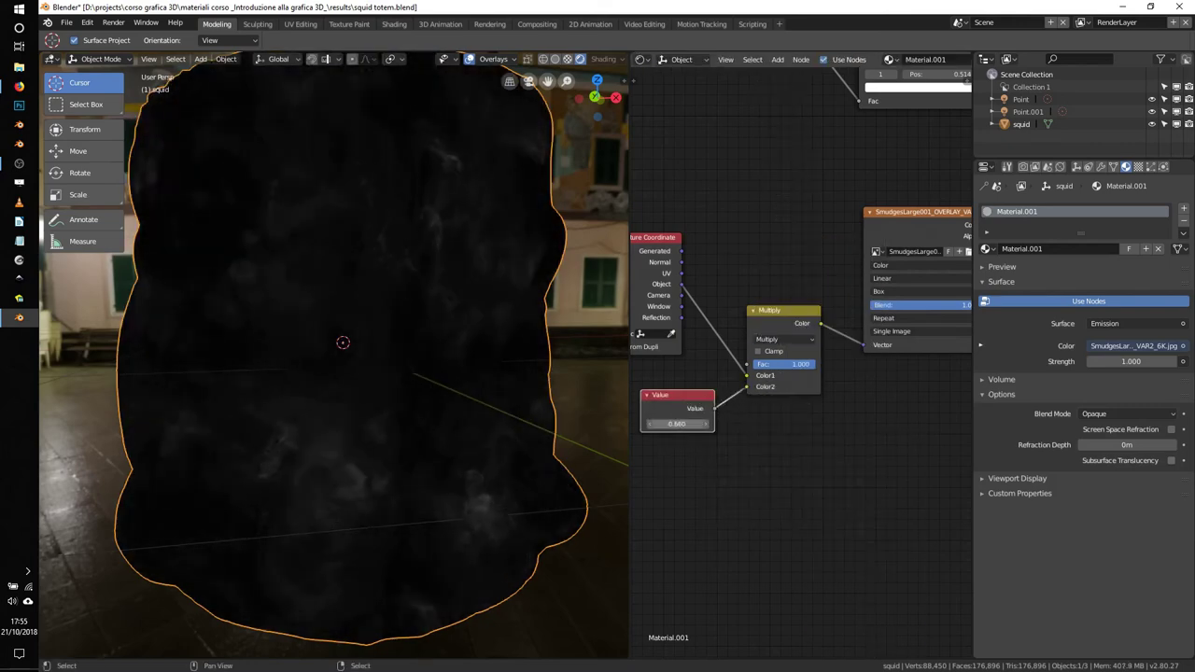
pyautogui.moveTo(962, 166); pyautogui.dragTo(962, 166)
pyautogui.moveTo(374, 299); pyautogui.dragTo(404, 285, button='middle')
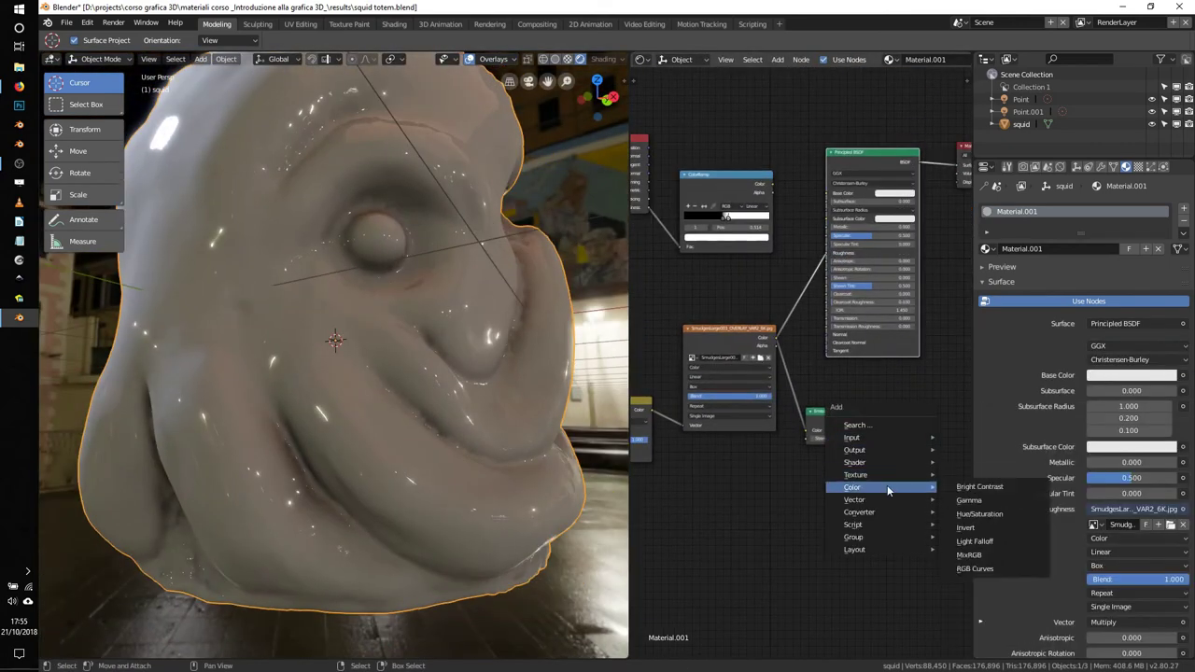
# Drive Roughness from the texture through RGB Curves and a ColorRamp with a stop at 0.759.
pyautogui.click(974, 568)
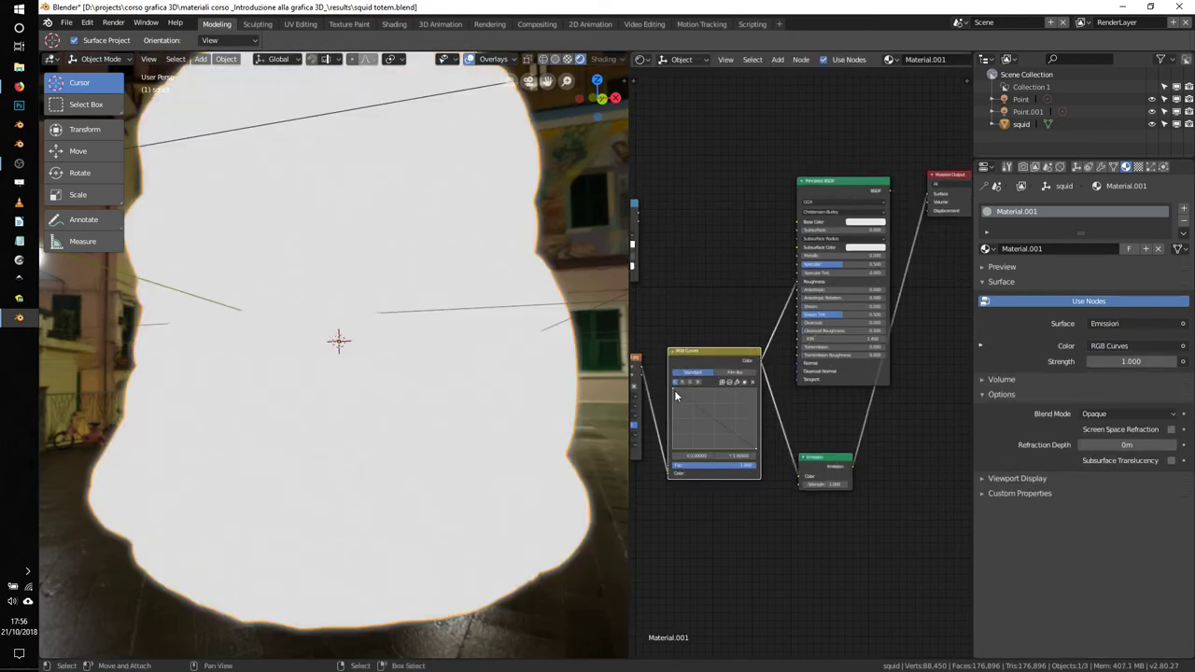
pyautogui.moveTo(676, 395); pyautogui.dragTo(751, 450)
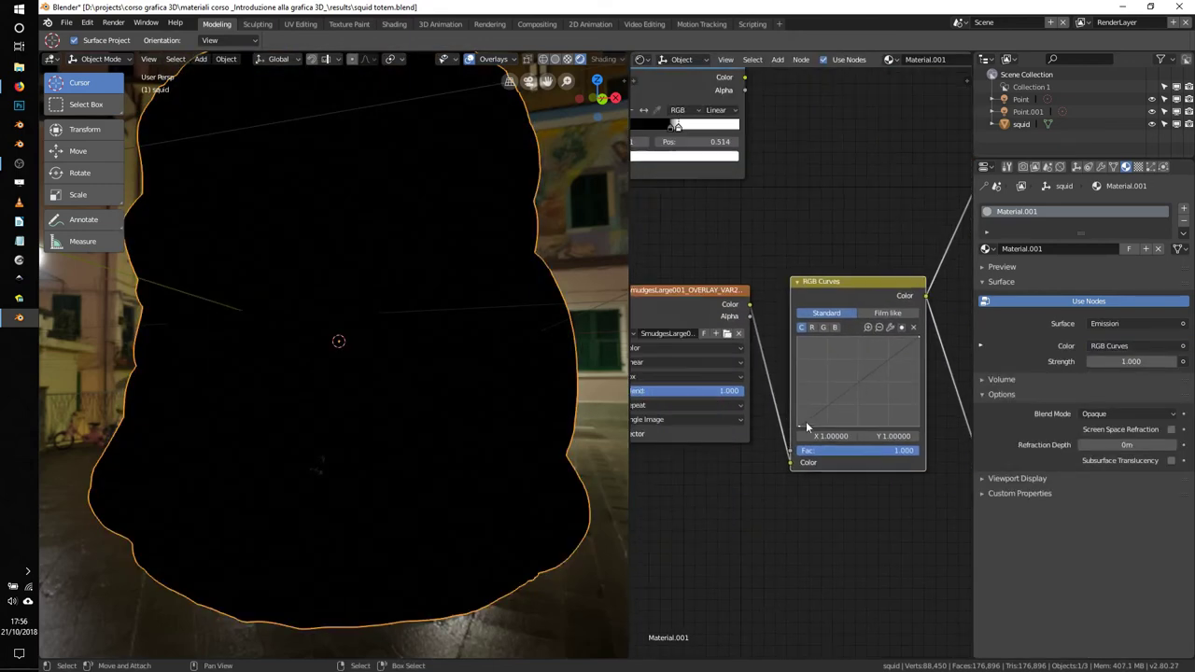
pyautogui.moveTo(808, 423); pyautogui.dragTo(842, 406)
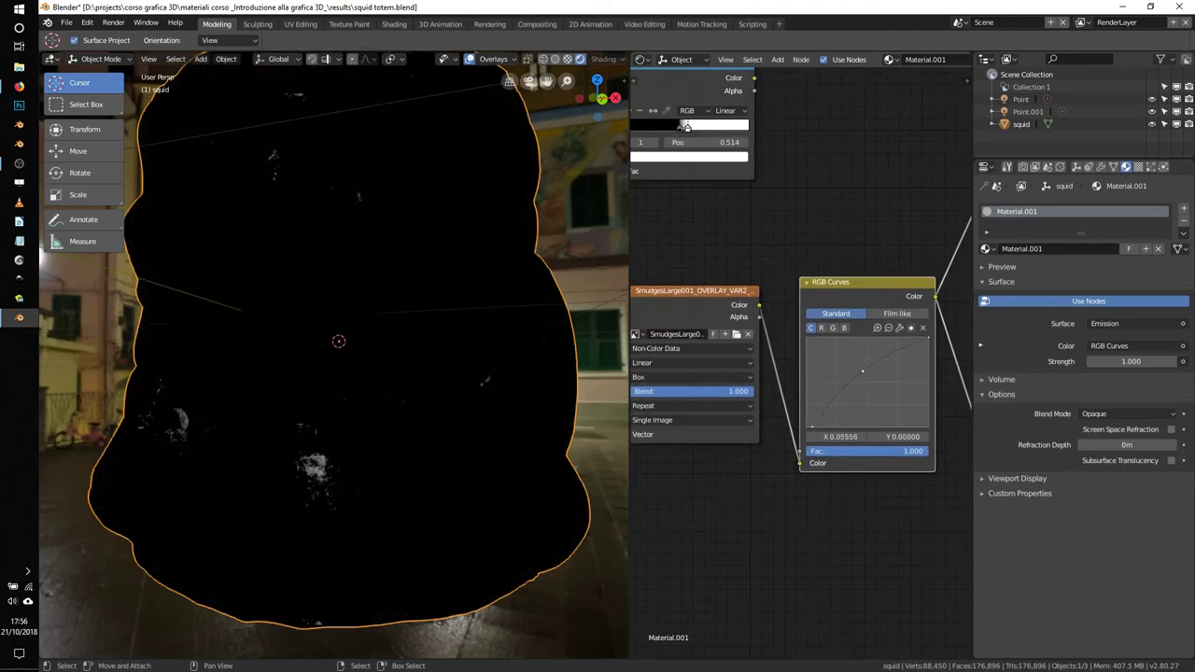
pyautogui.hotkey('shift', 'a')
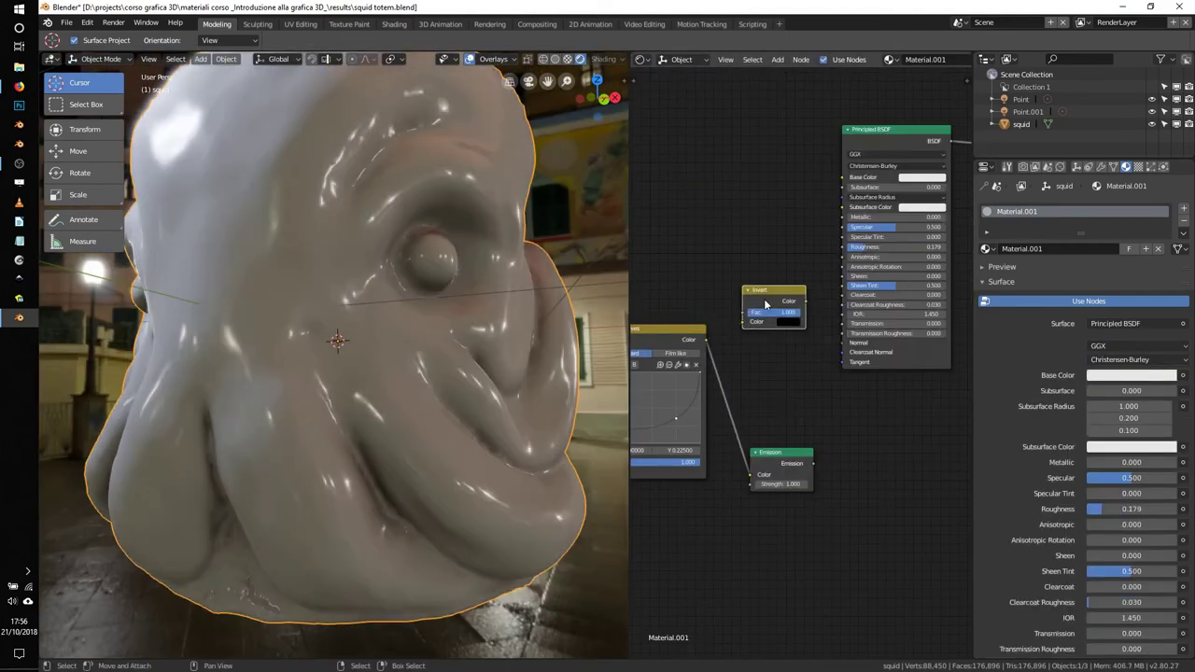
pyautogui.moveTo(674, 318); pyautogui.dragTo(946, 227)
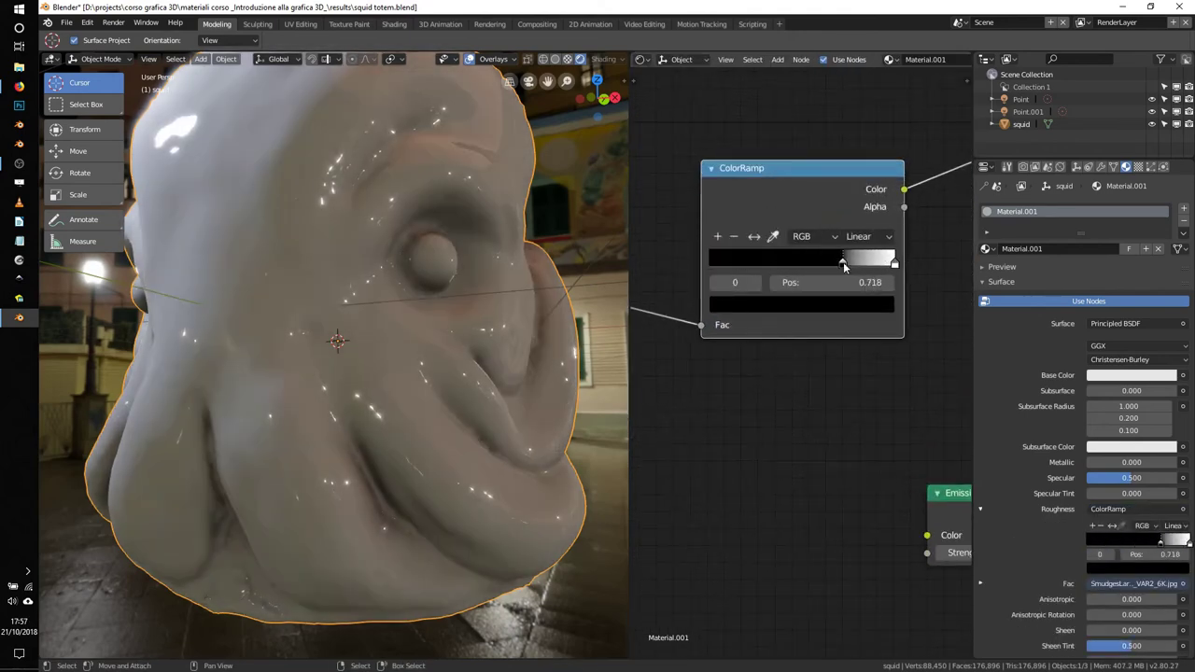
pyautogui.moveTo(843, 266); pyautogui.dragTo(850, 266)
pyautogui.scroll(-5, 843, 266)
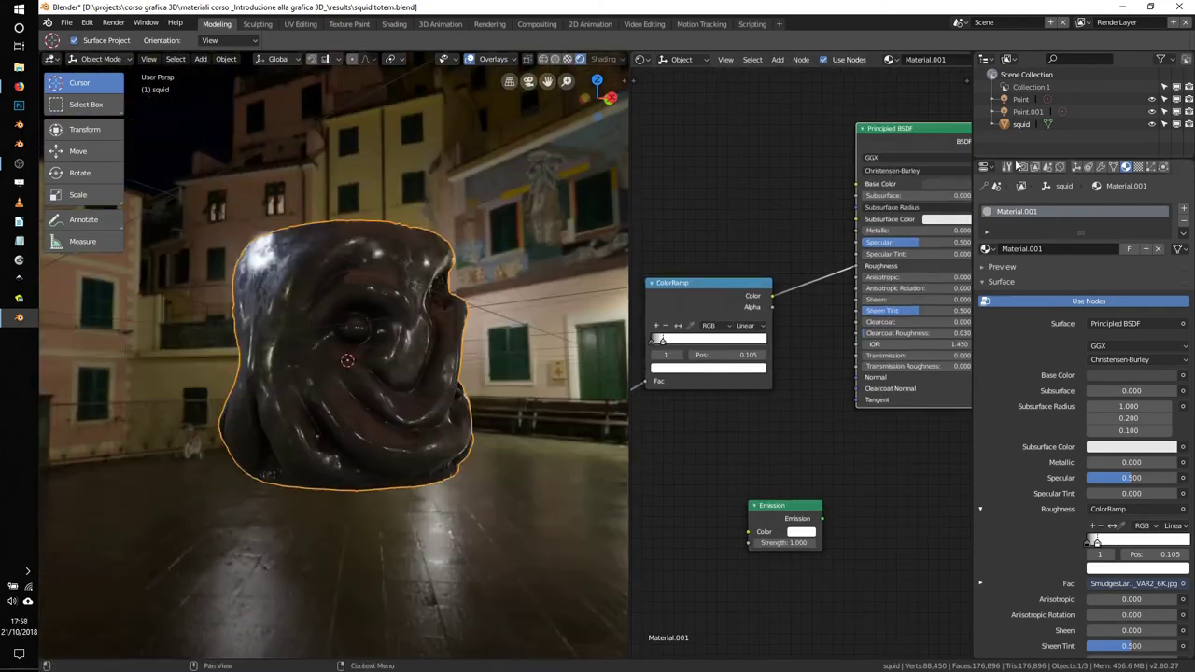
# Add a Bump node and wire the Noise Texture into its Height input.
pyautogui.click(1019, 166)
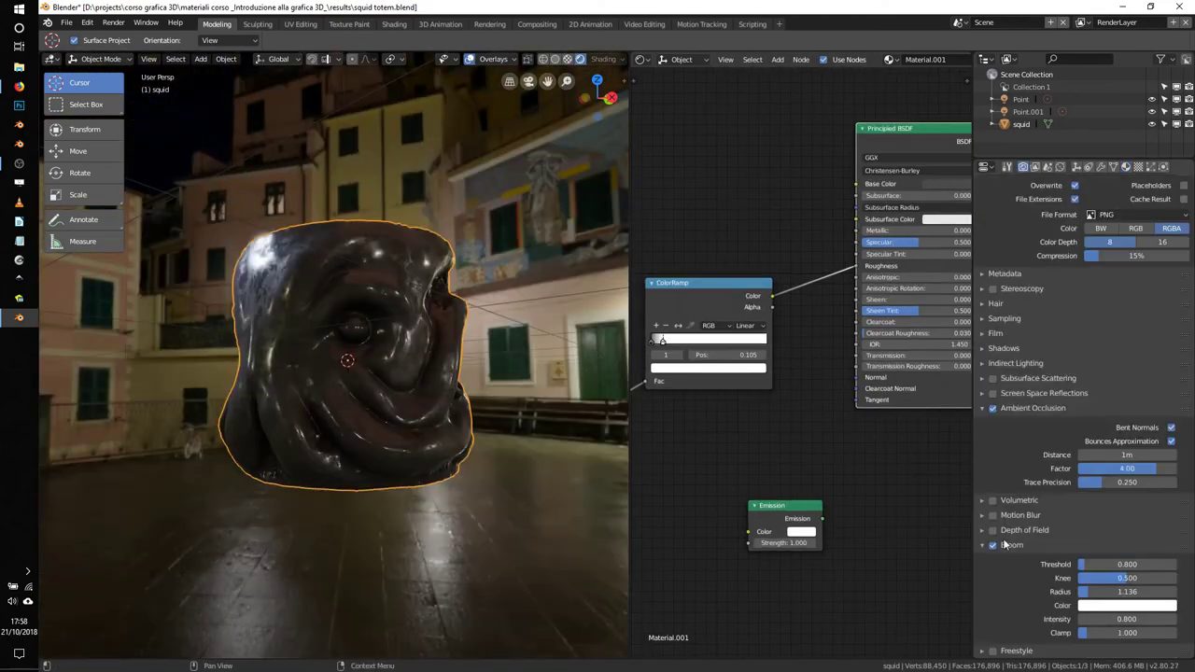
pyautogui.moveTo(494, 420); pyautogui.dragTo(556, 412, button='middle')
pyautogui.scroll(-2, 771, 394)
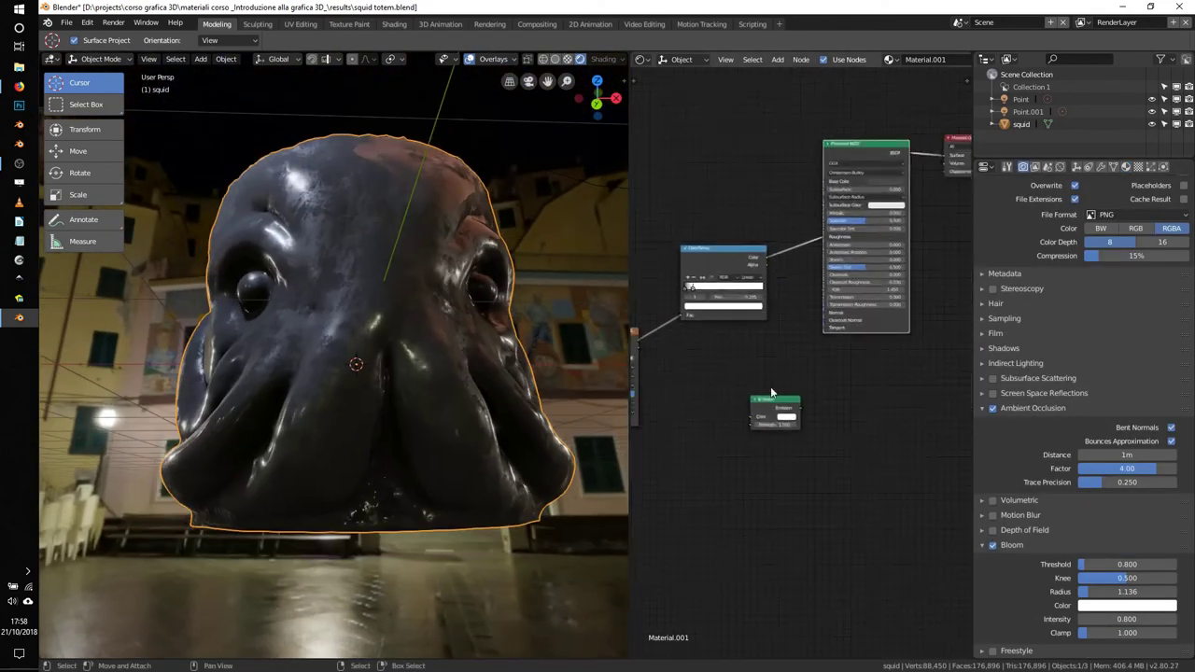
pyautogui.hotkey('shift', 'a')
pyautogui.click(765, 439)
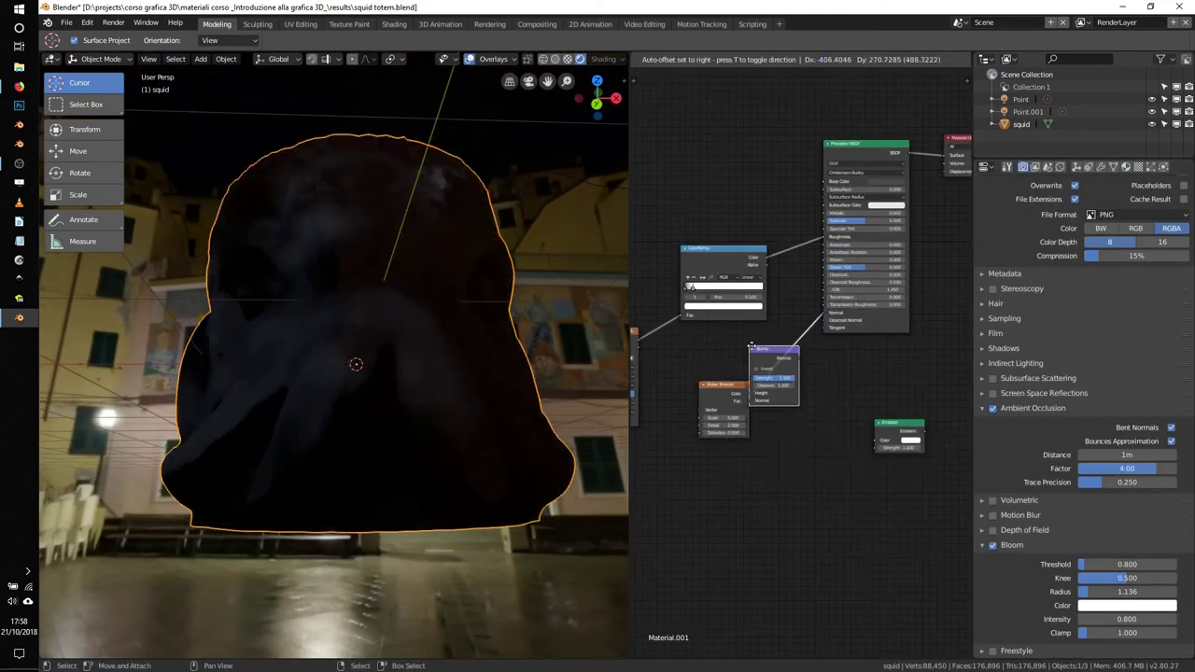
pyautogui.scroll(3, 775, 392)
pyautogui.moveTo(713, 409); pyautogui.dragTo(769, 420)
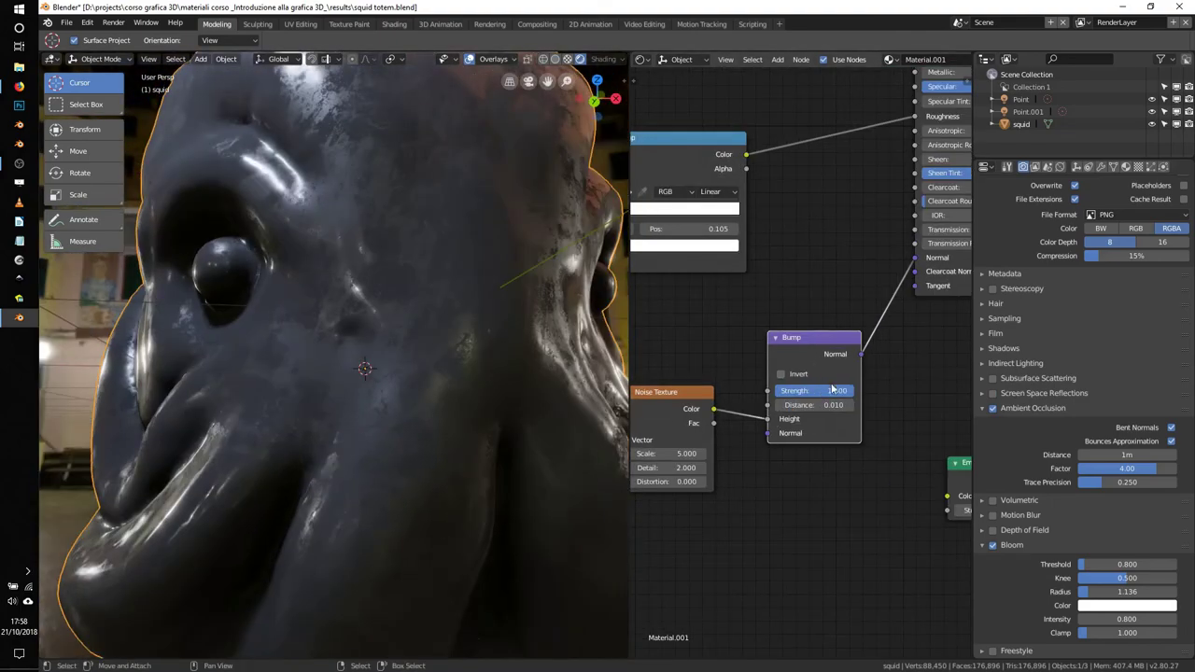
# Enter noise Scale 50 and bump Strength 1, then lower Strength to 0.295.
pyautogui.doubleClick(685, 453)
pyautogui.write('50')
pyautogui.press('Return')
pyautogui.doubleClick(812, 390)
pyautogui.write('1')
pyautogui.press('Return')
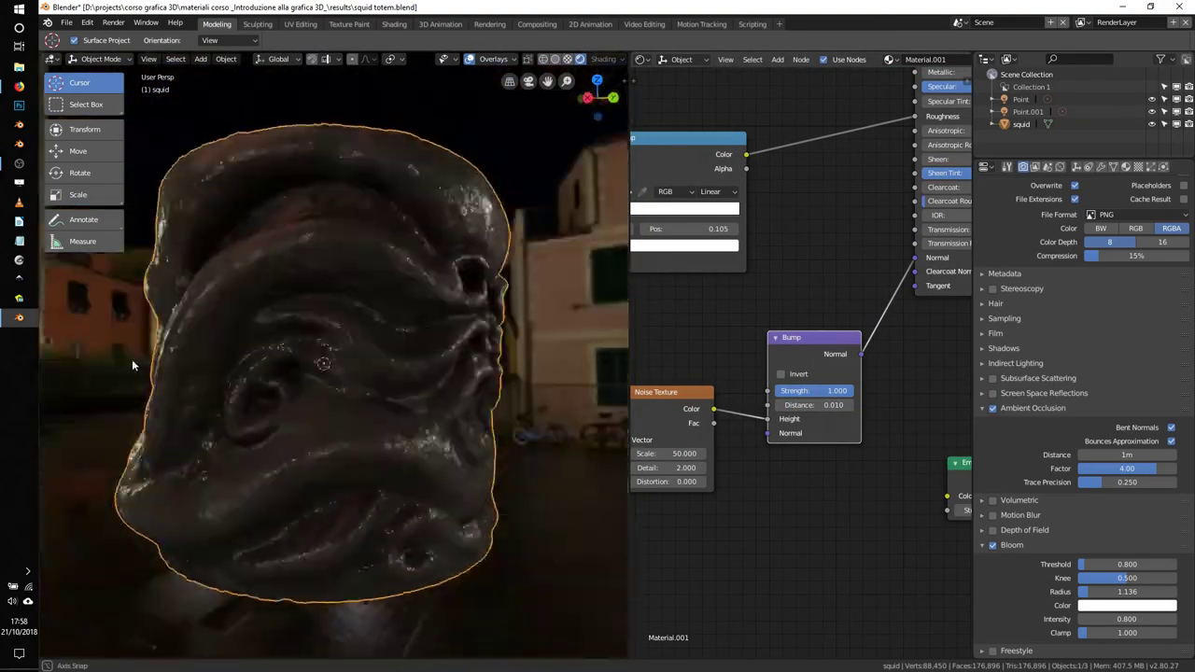
pyautogui.moveTo(672, 454); pyautogui.dragTo(746, 428, button='middle')
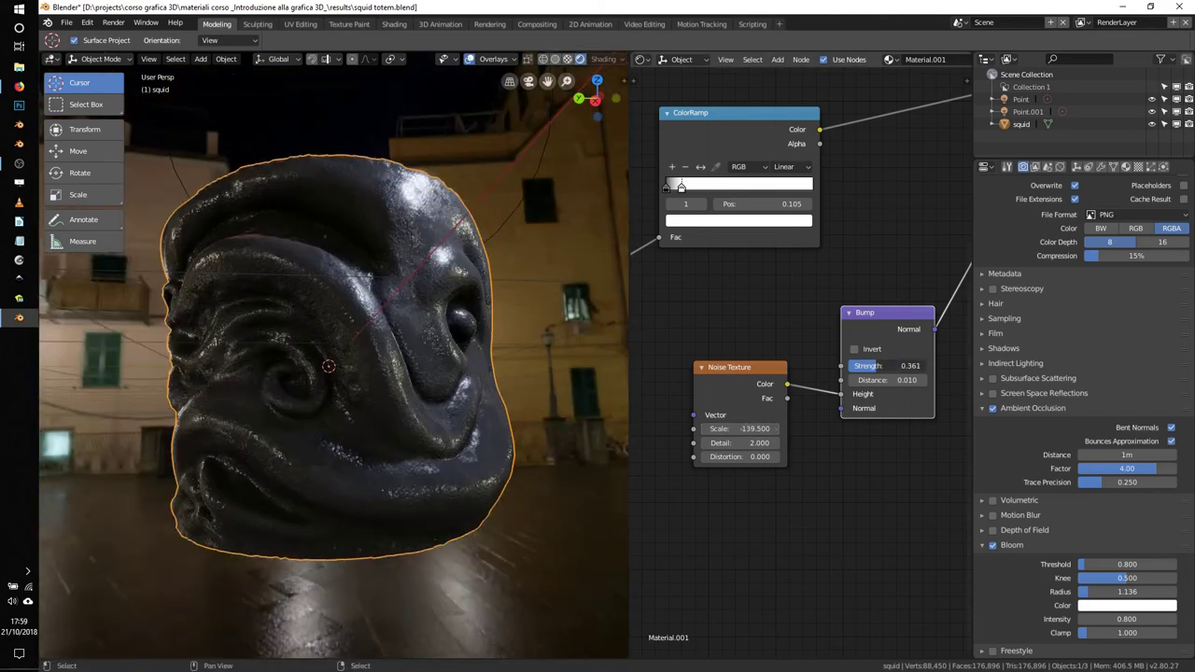
pyautogui.moveTo(887, 364); pyautogui.dragTo(877, 364)
pyautogui.moveTo(173, 407)
pyautogui.mouseDown(button='middle')
pyautogui.moveTo(516, 346)
pyautogui.moveTo(492, 306)
pyautogui.mouseUp(button='middle')
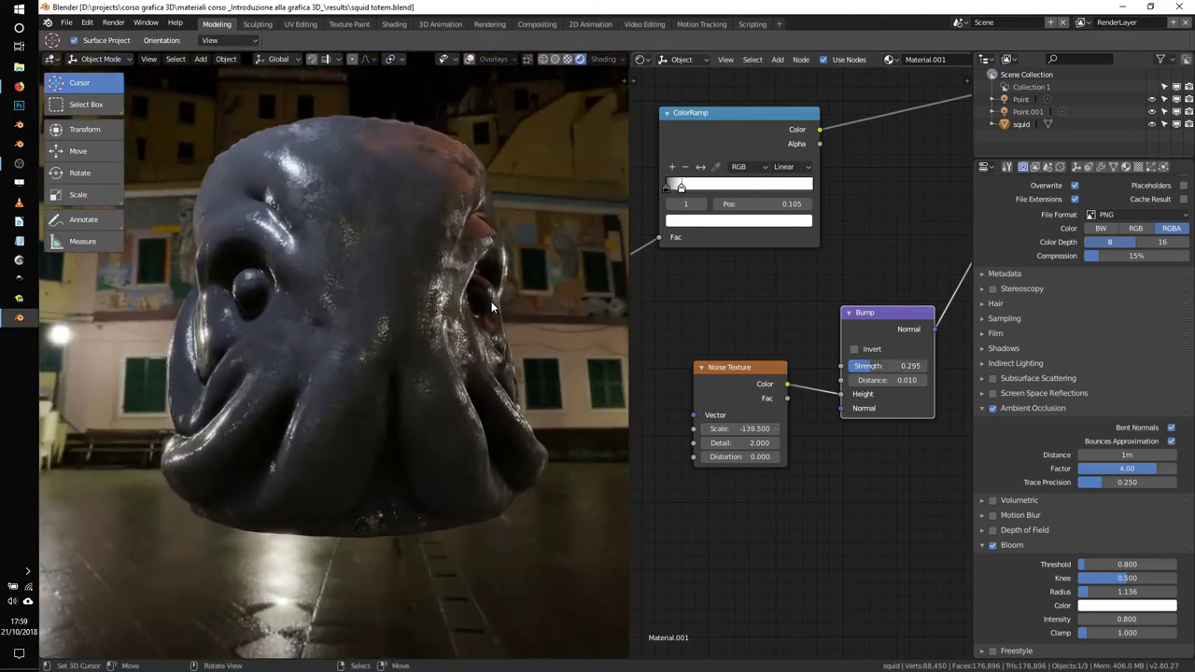
pyautogui.moveTo(807, 241); pyautogui.dragTo(676, 357, button='middle')
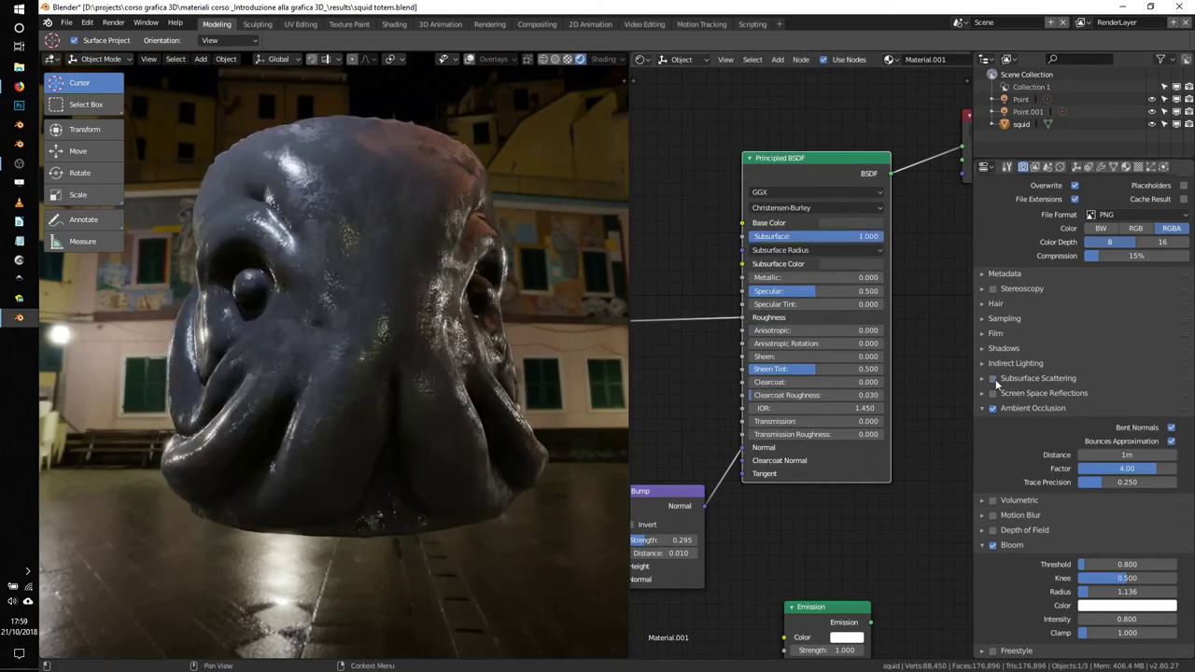
# Enable Subsurface Scattering and wire a Combine XYZ node into the Subsurface Radius.
pyautogui.click(992, 378)
pyautogui.moveTo(634, 208); pyautogui.dragTo(736, 206, button='middle')
pyautogui.hotkey('shift', 'a')
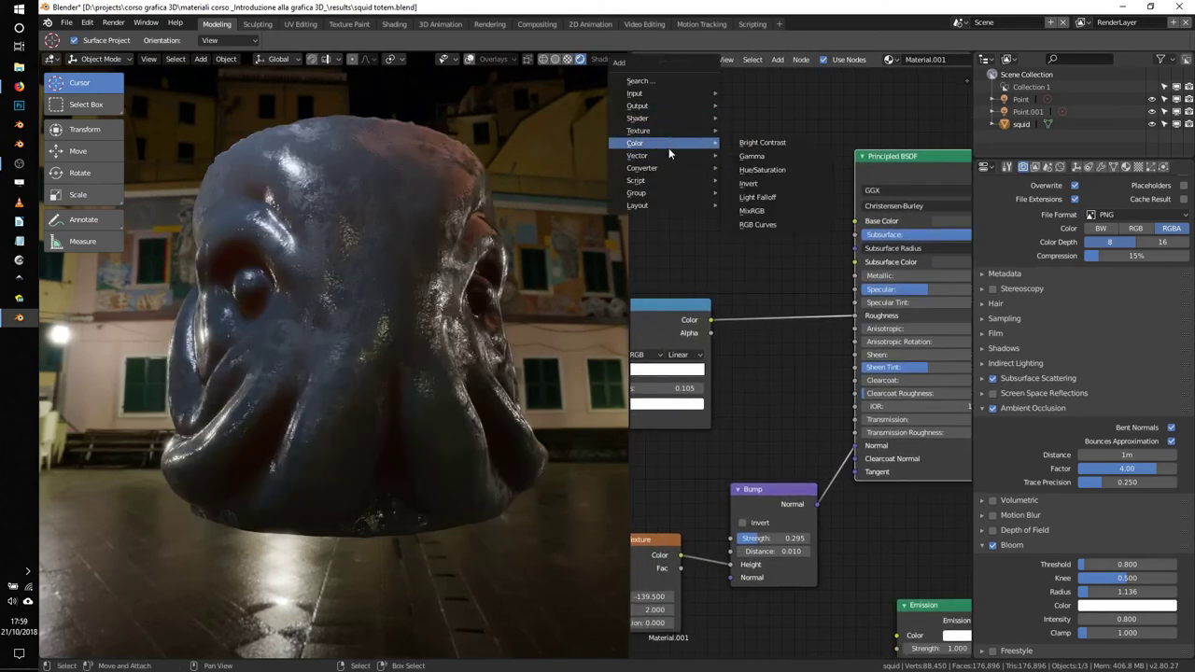
pyautogui.click(746, 194)
pyautogui.doubleClick(745, 210)
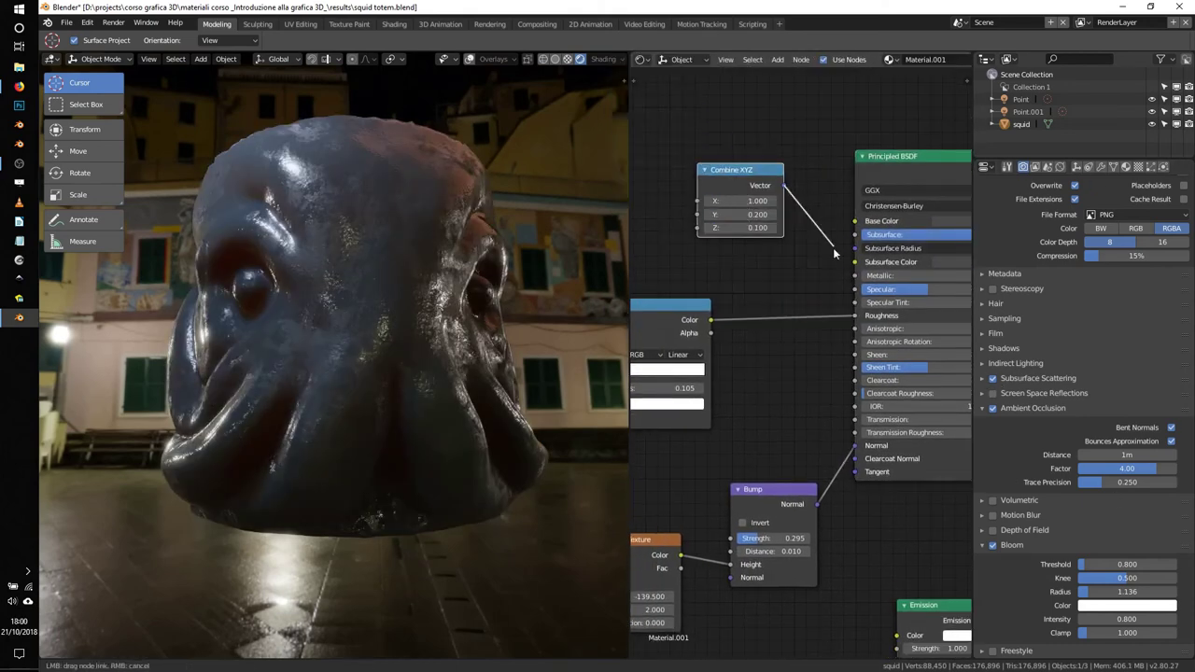
pyautogui.moveTo(832, 248); pyautogui.dragTo(854, 248)
# Scale the subsurface radius with a Multiply colour mix and a 0.5 Value node.
pyautogui.hotkey('shift', 'a')
pyautogui.click(793, 233)
pyautogui.scroll(-3, 793, 280)
pyautogui.click(774, 215)
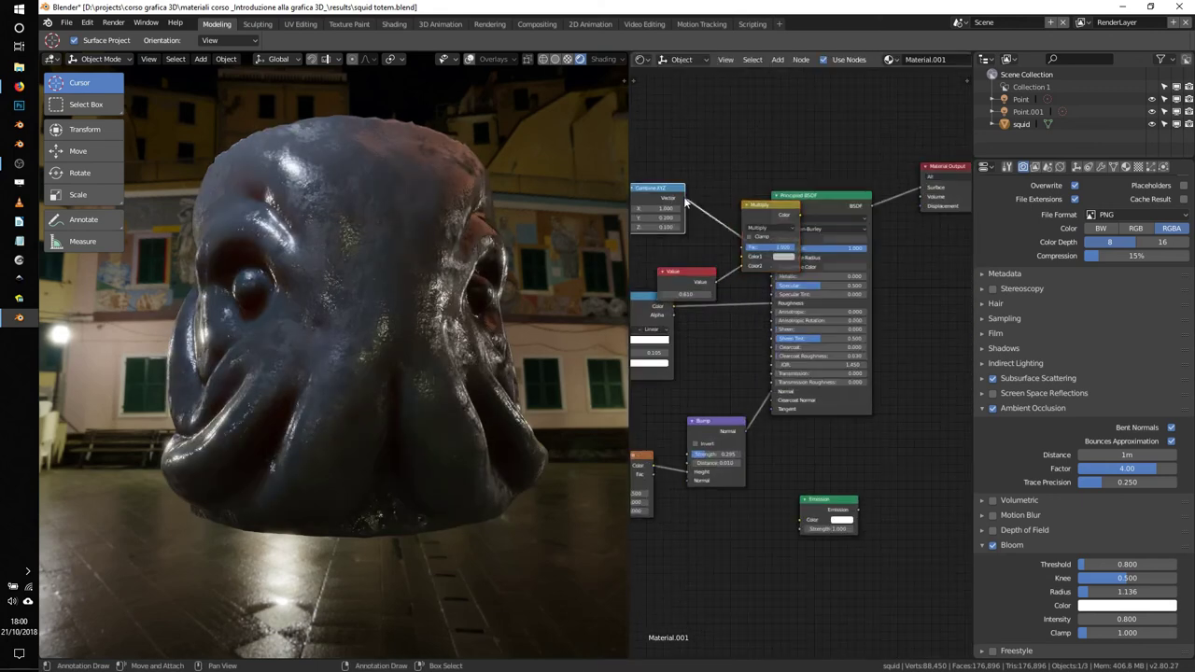
pyautogui.scroll(2, 767, 266)
pyautogui.doubleClick(742, 268)
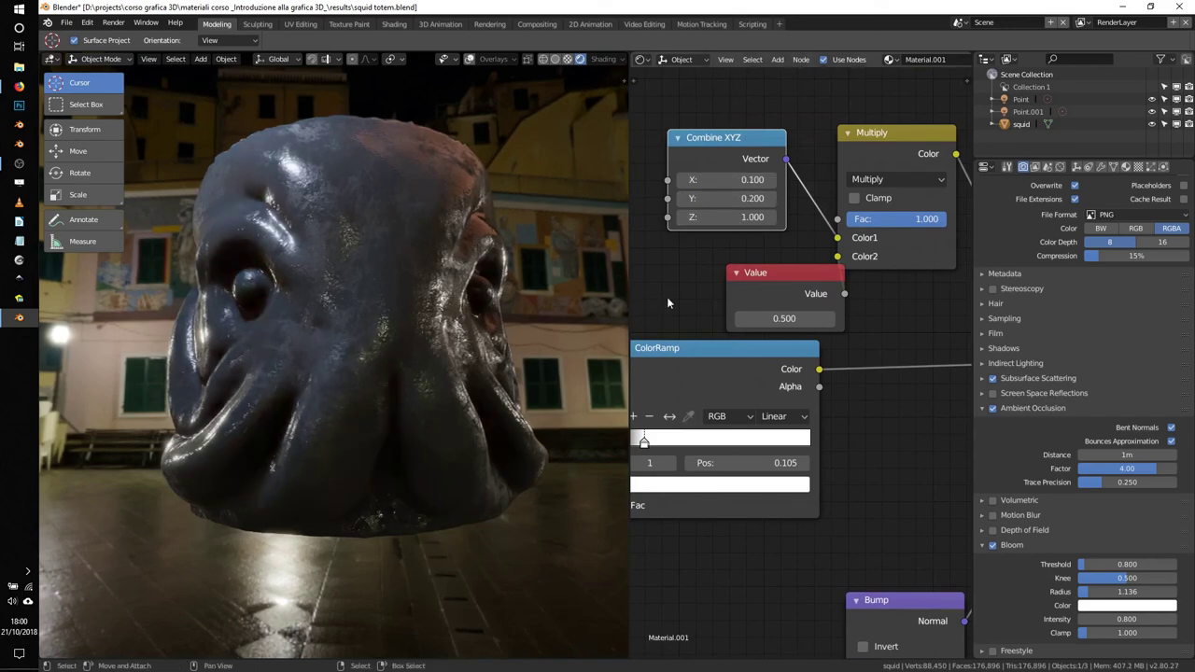
pyautogui.scroll(-2, 666, 301)
pyautogui.moveTo(373, 308); pyautogui.dragTo(314, 322, button='middle')
# Hide the viewport overlays and maximise the 3D view with Ctrl+Space.
pyautogui.scroll(-3, 312, 260)
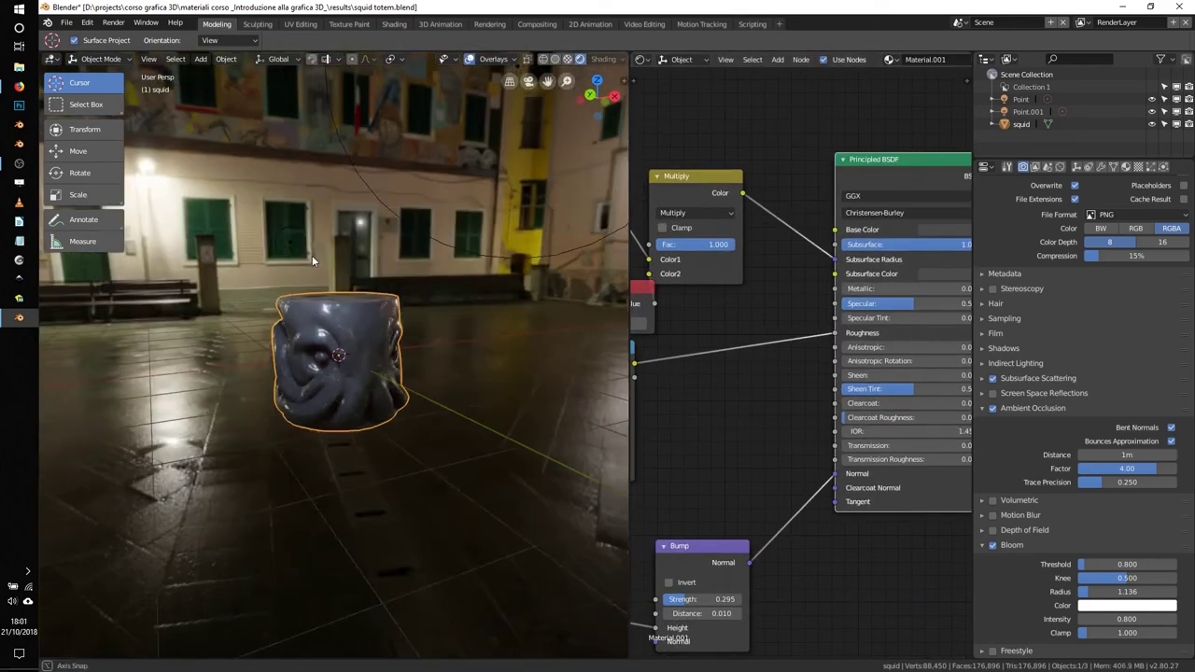
pyautogui.press('z')
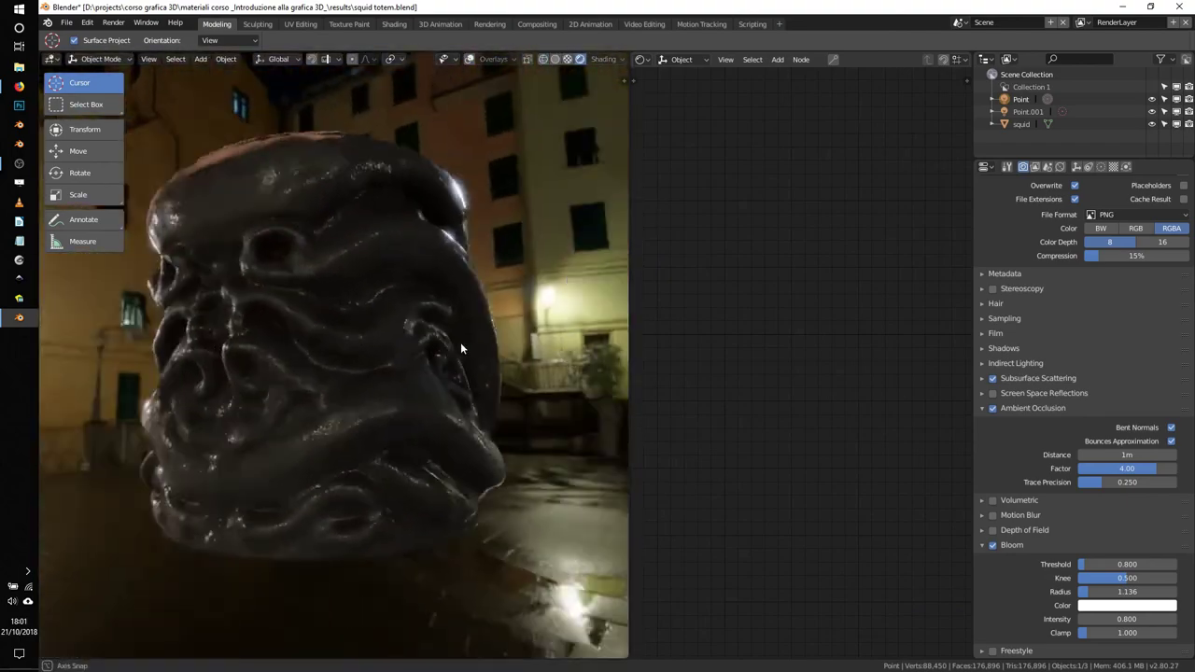
pyautogui.hotkey('ctrl', 'space')
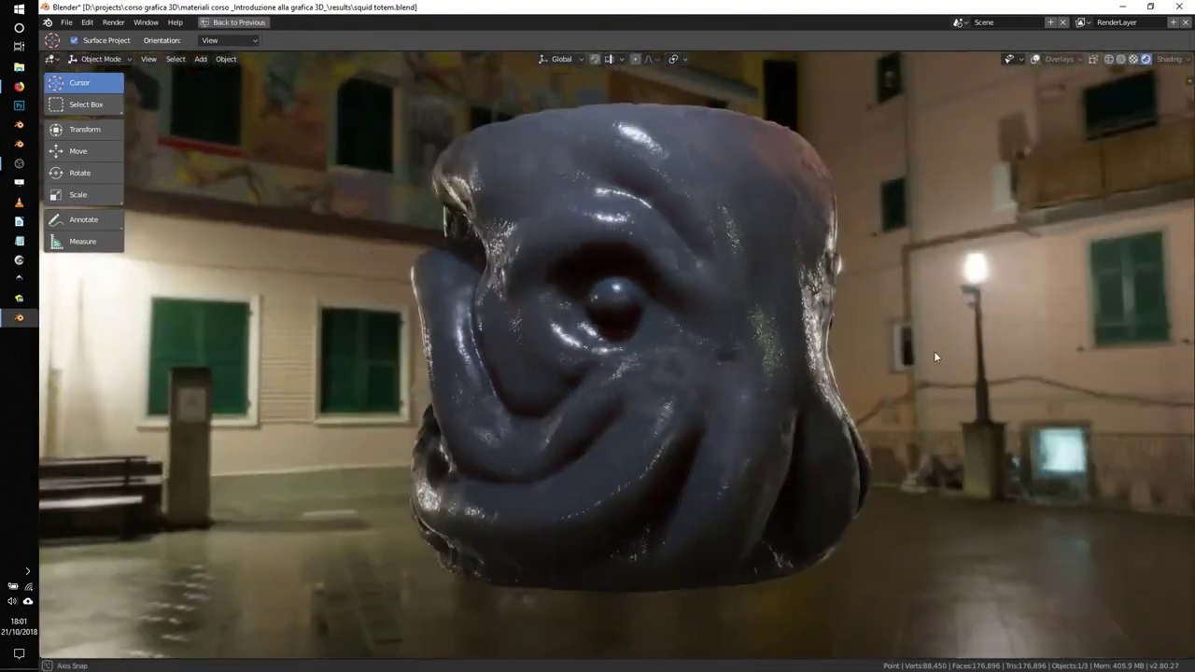